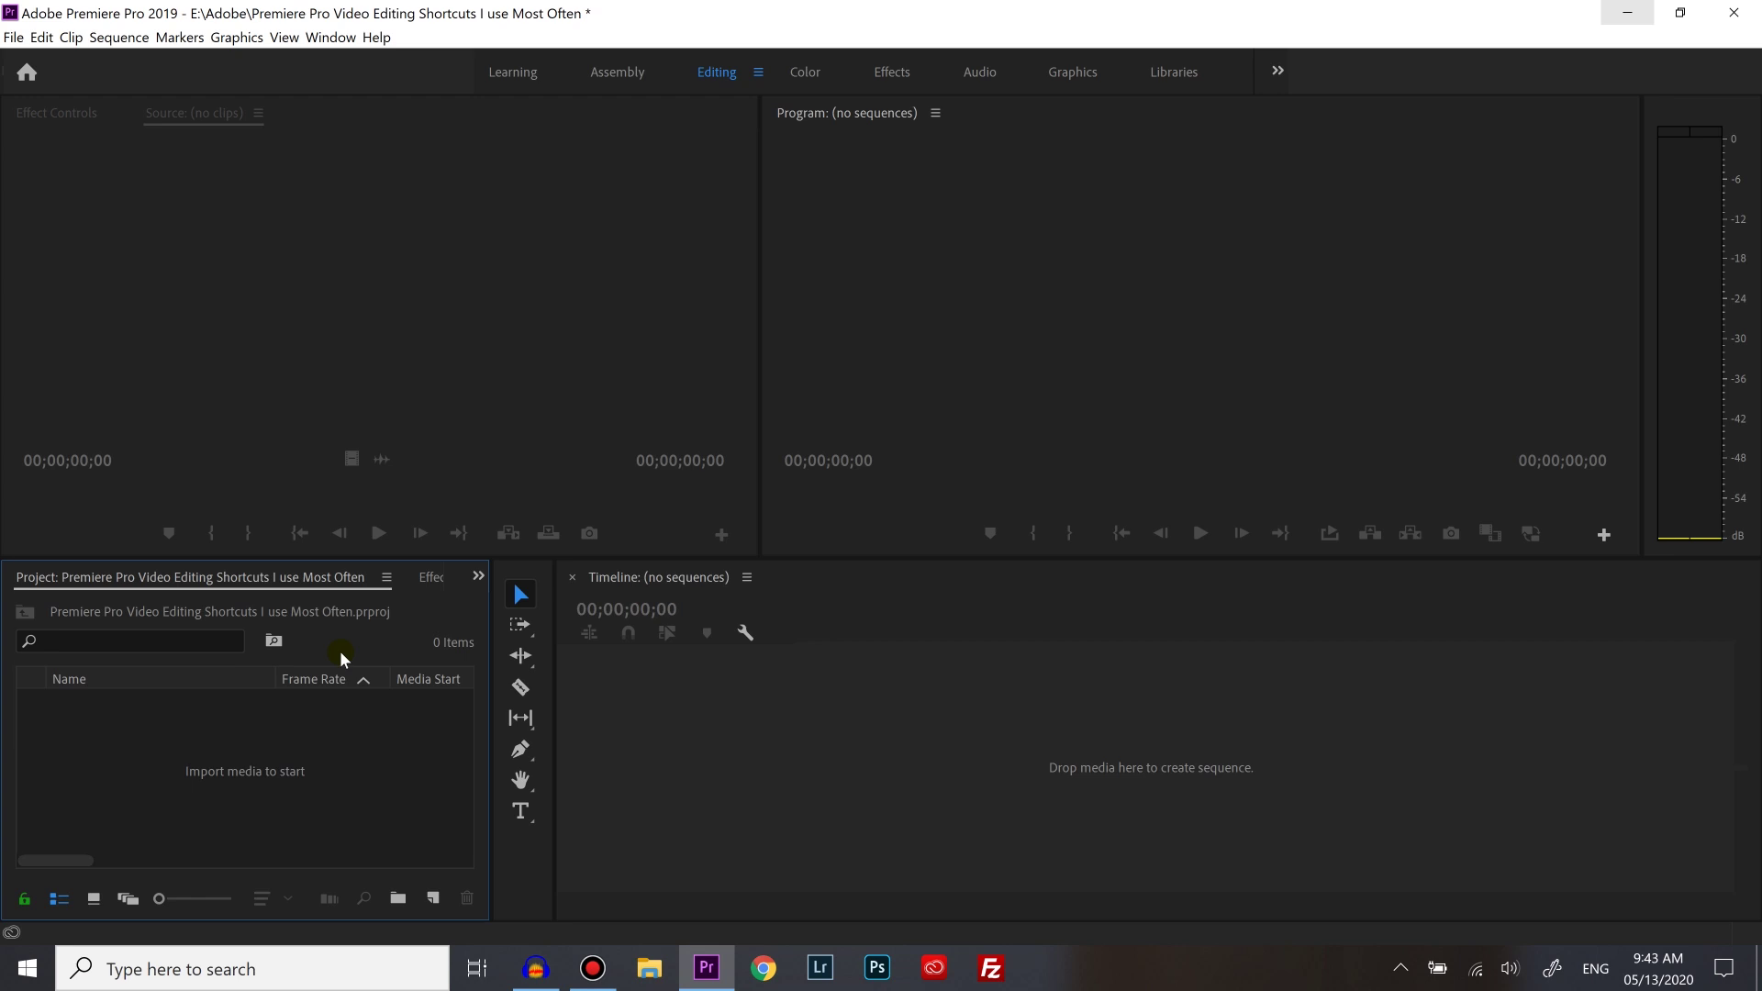
Step: Import all 17 files from the Footage folder, both the video clips and the music track
key("ctrl+i")
left_click(431, 362)
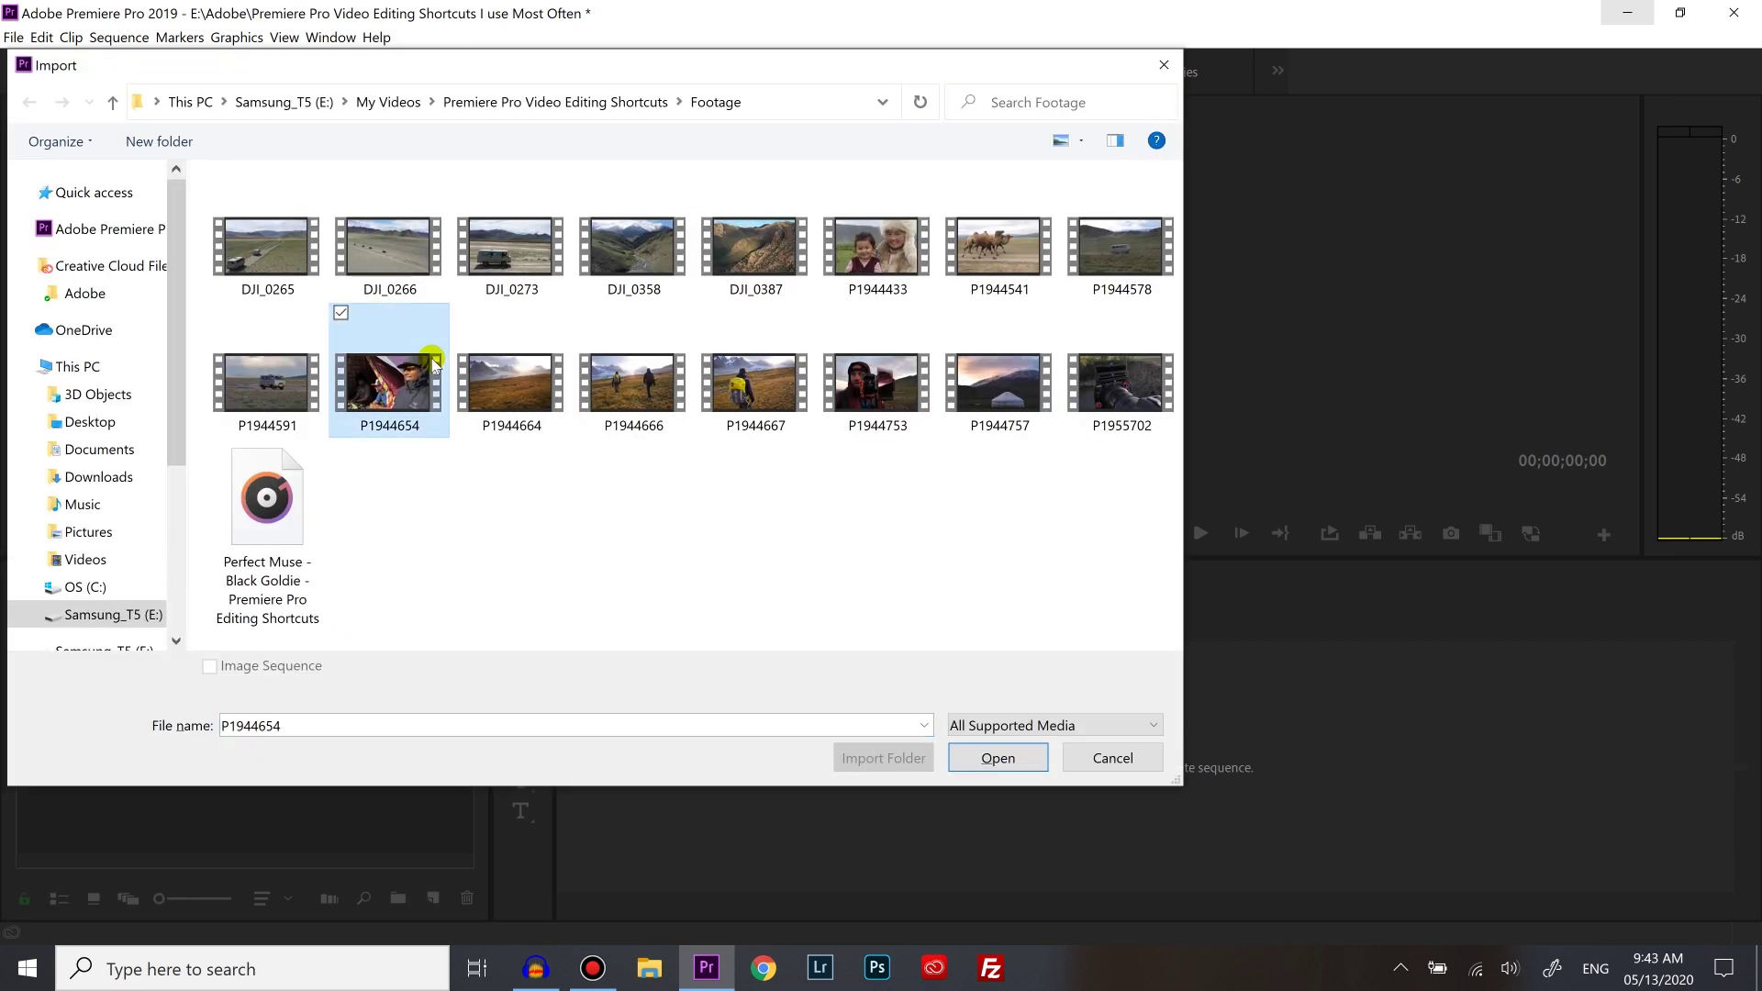
key("ctrl+a")
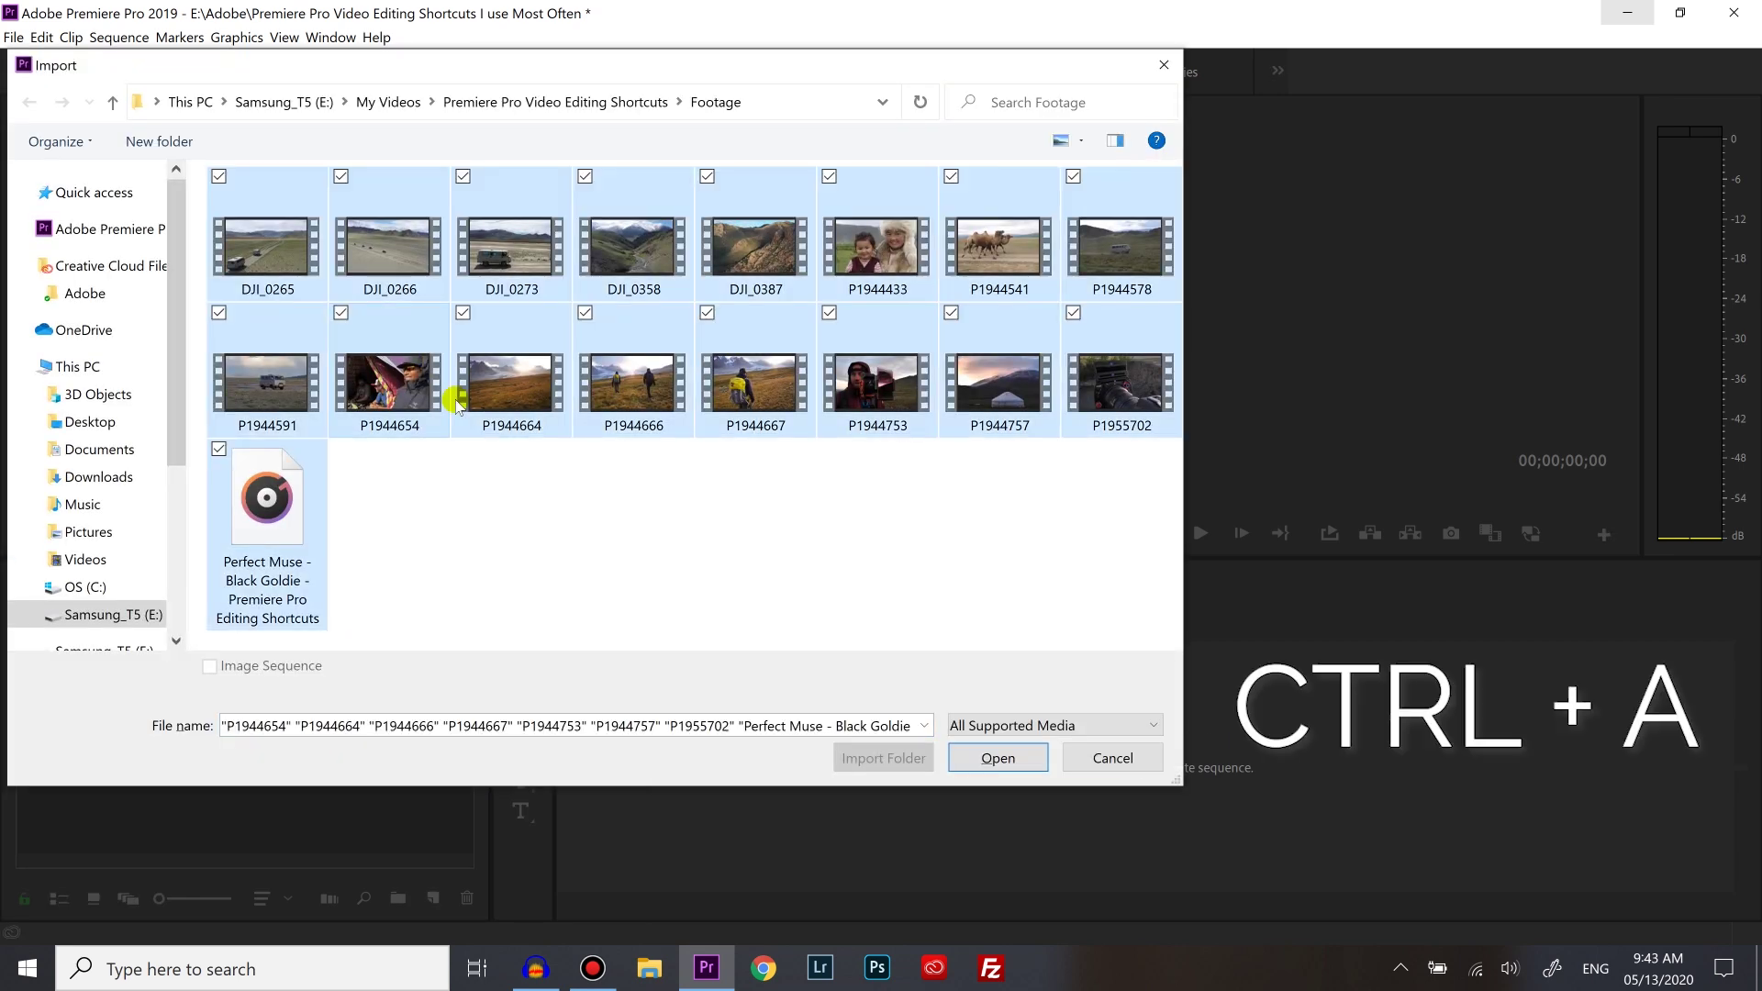
left_click(996, 758)
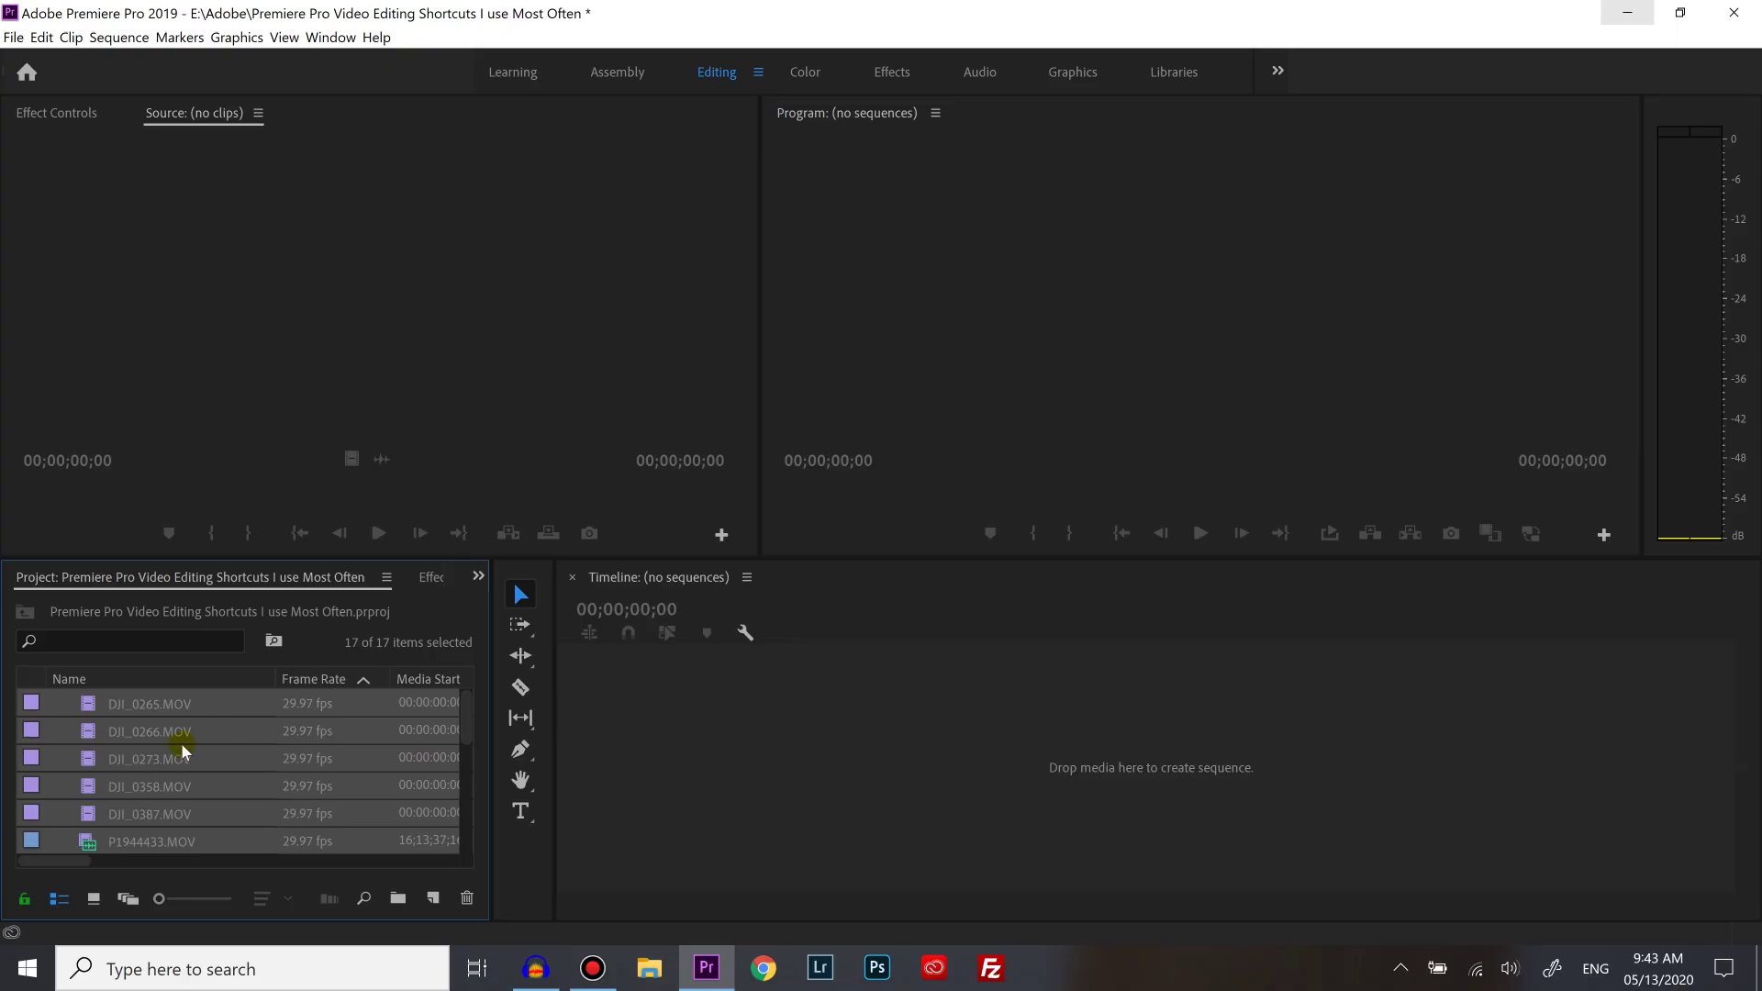
Step: Create a new sequence from the P1944433.MOV clip using its right-click menu
left_click(169, 749)
scroll(140, 741, "down", 1)
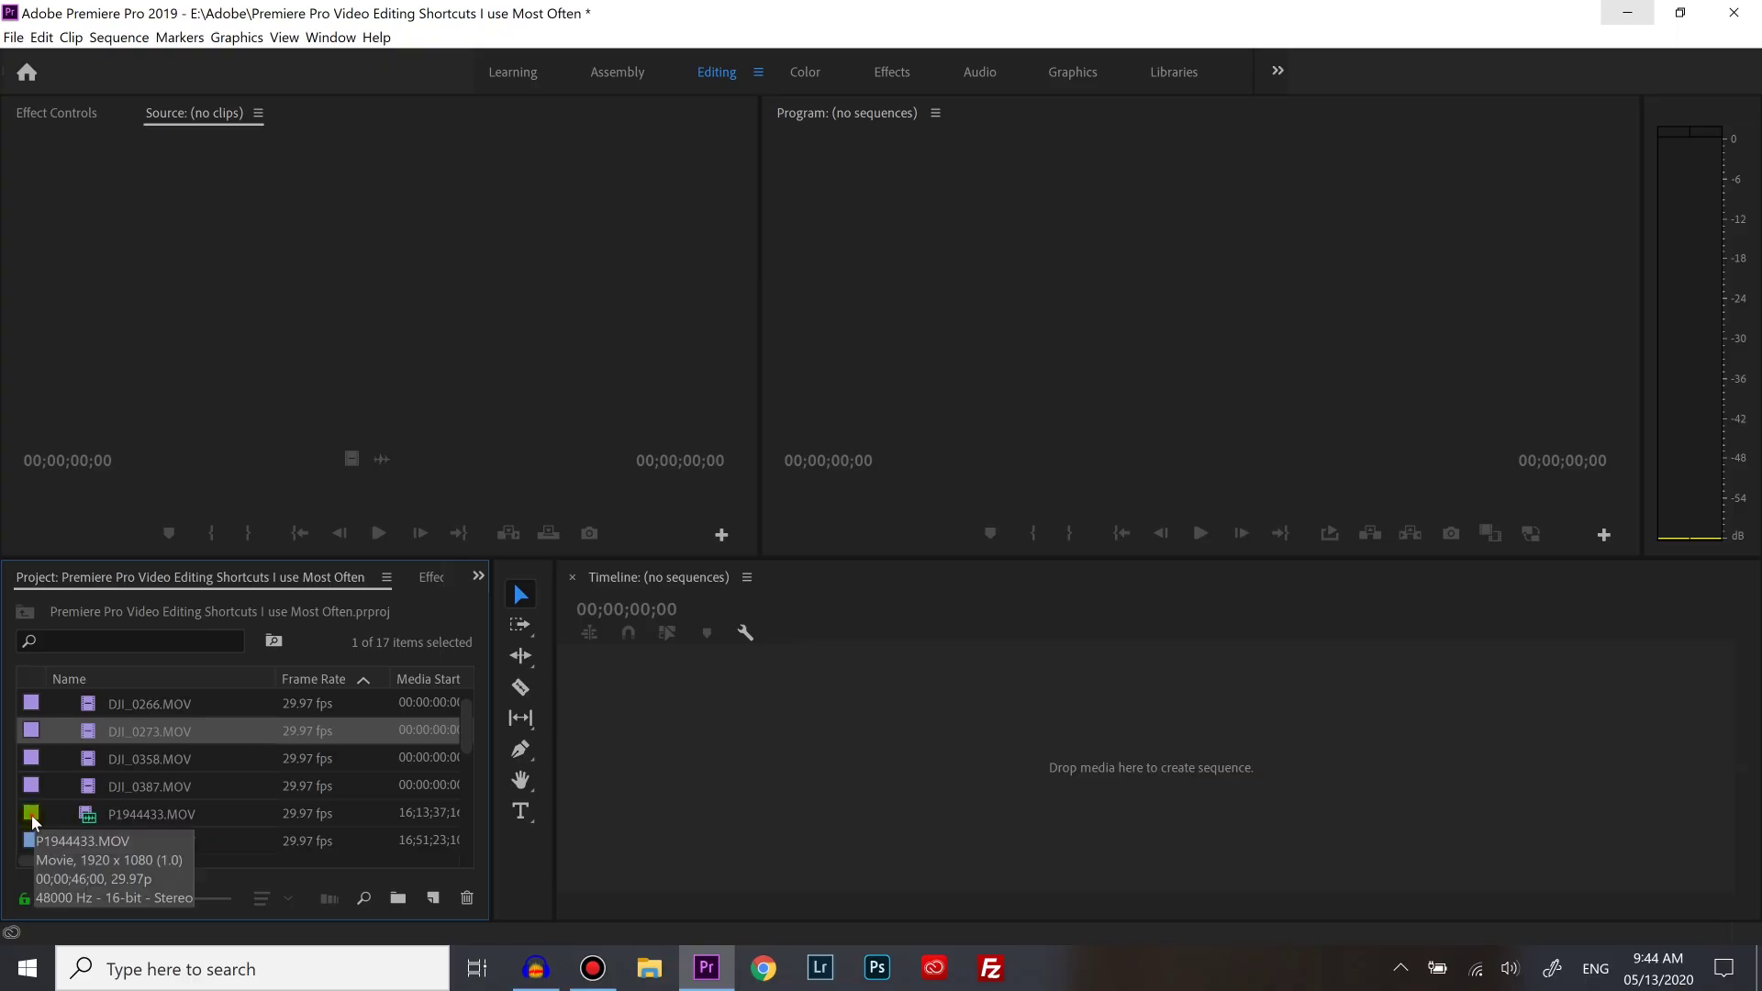
left_click(32, 817)
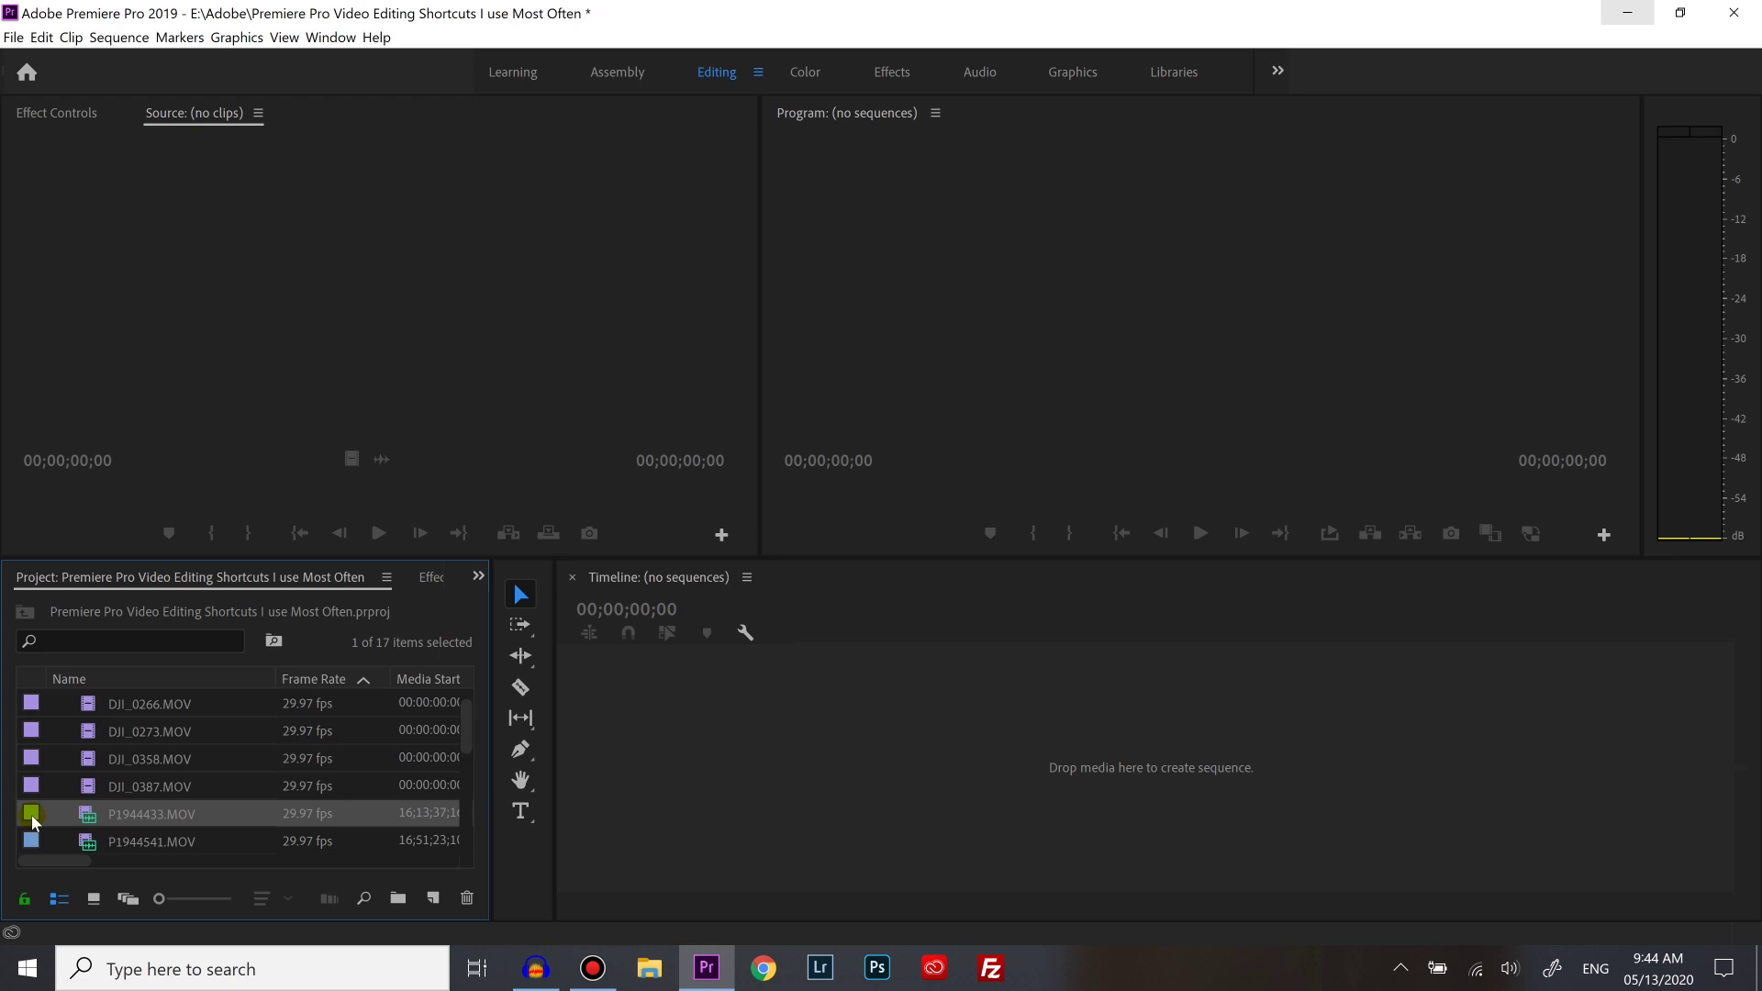
right_click(33, 818)
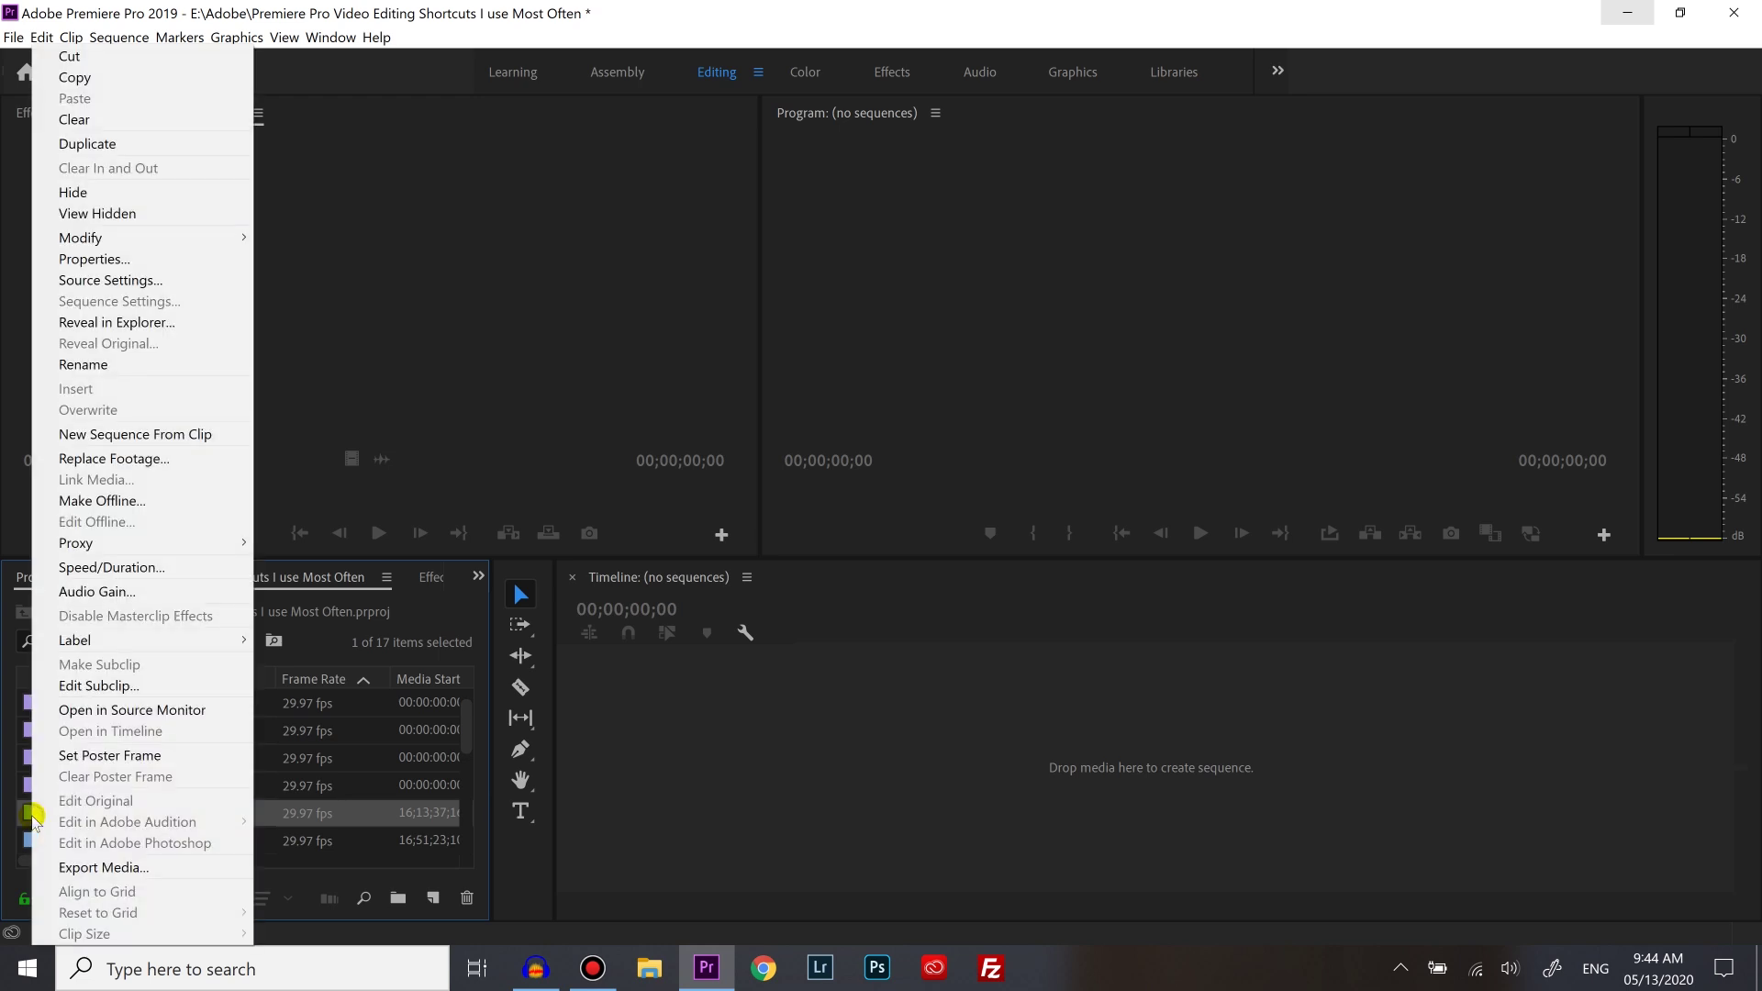
left_click(134, 436)
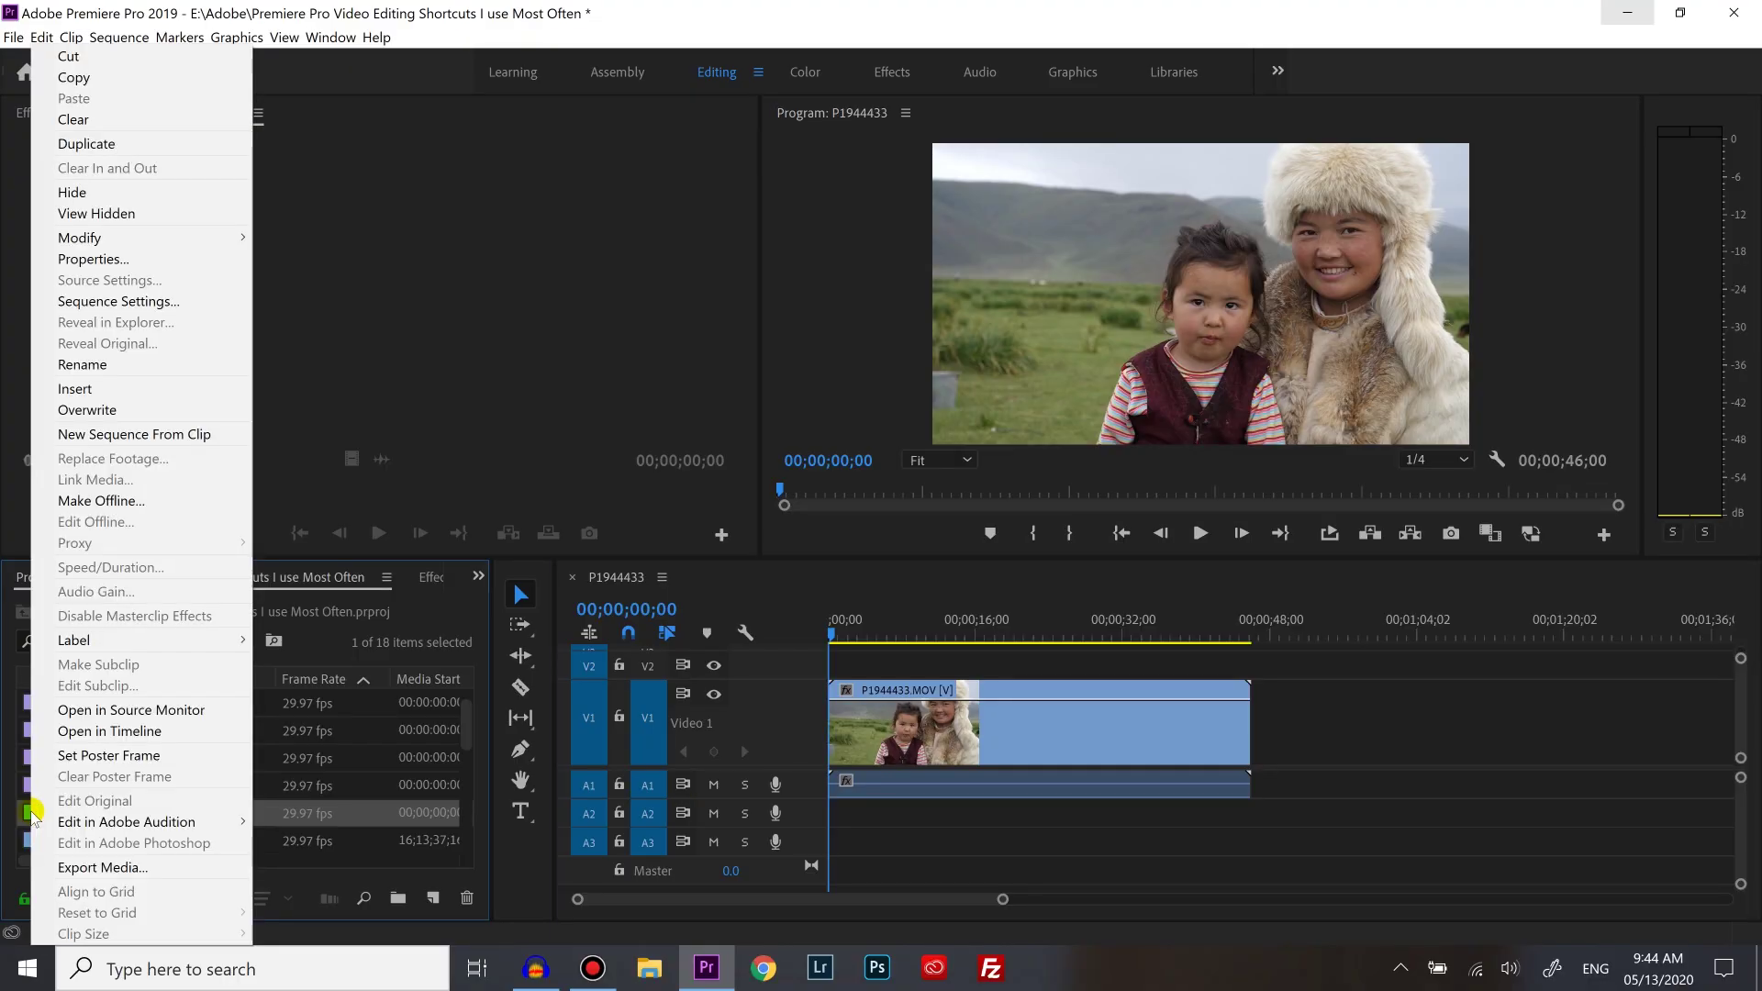
left_click(113, 367)
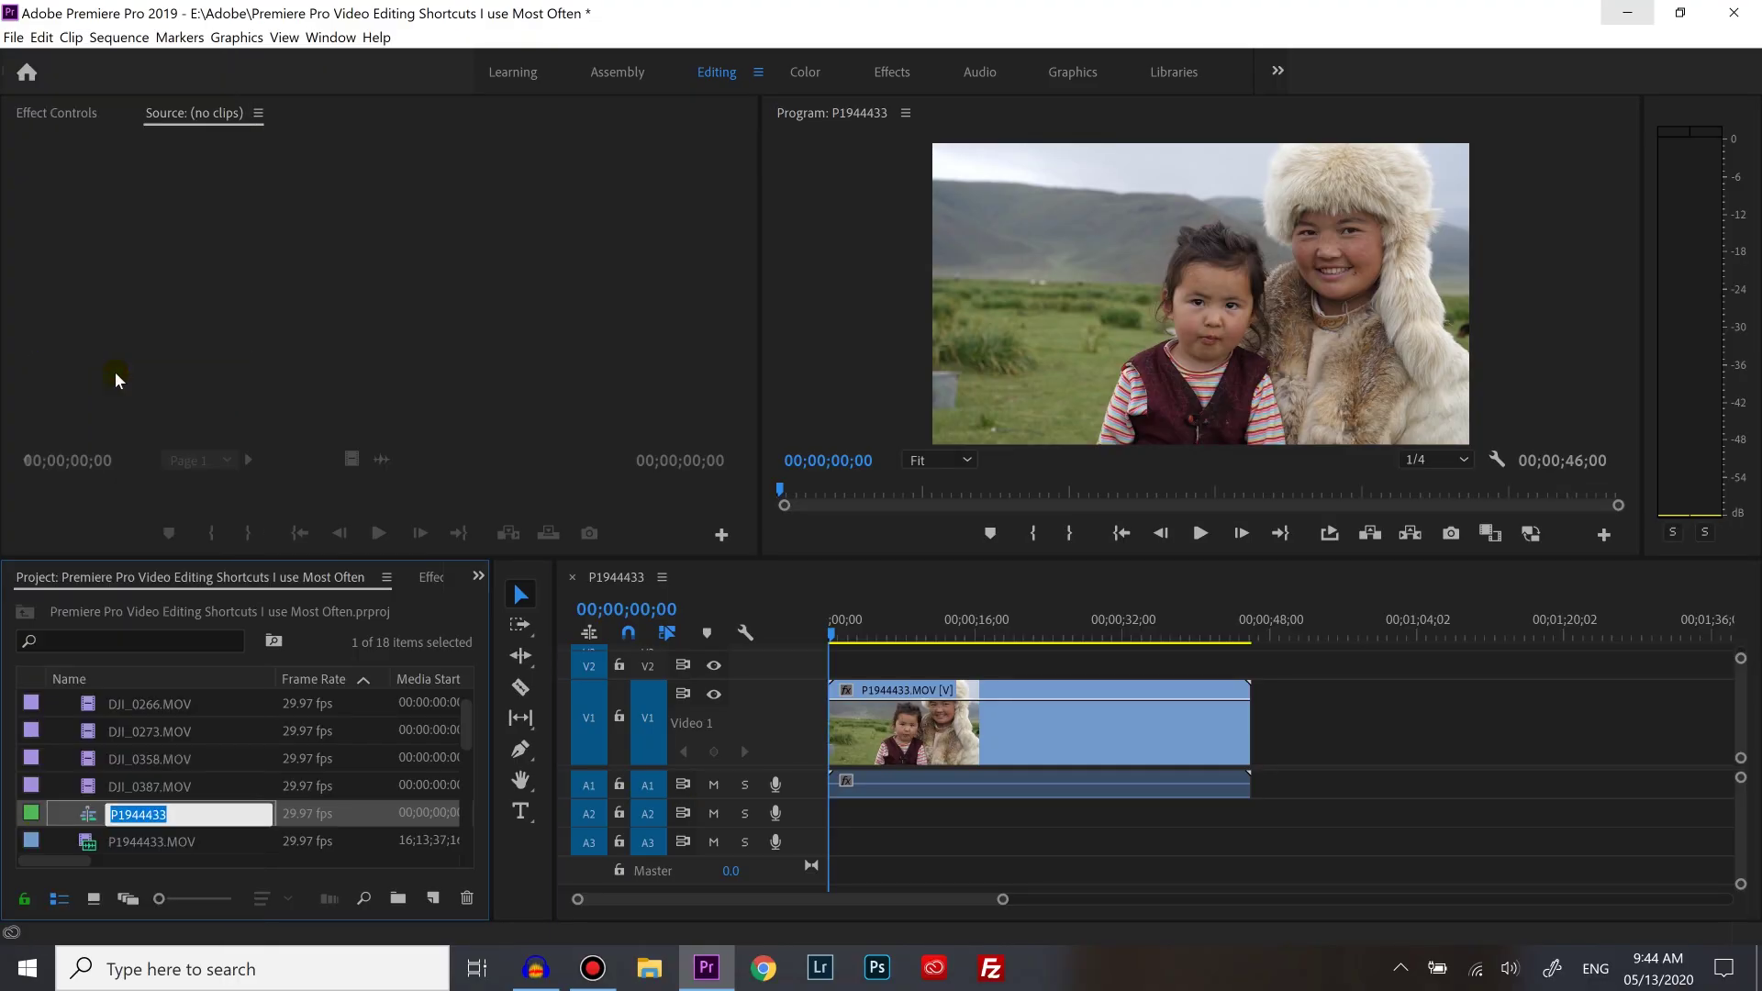
Step: Confirm the sequence name and add clips DJI_0265 through DJI_0387 after the first clip
key("Return")
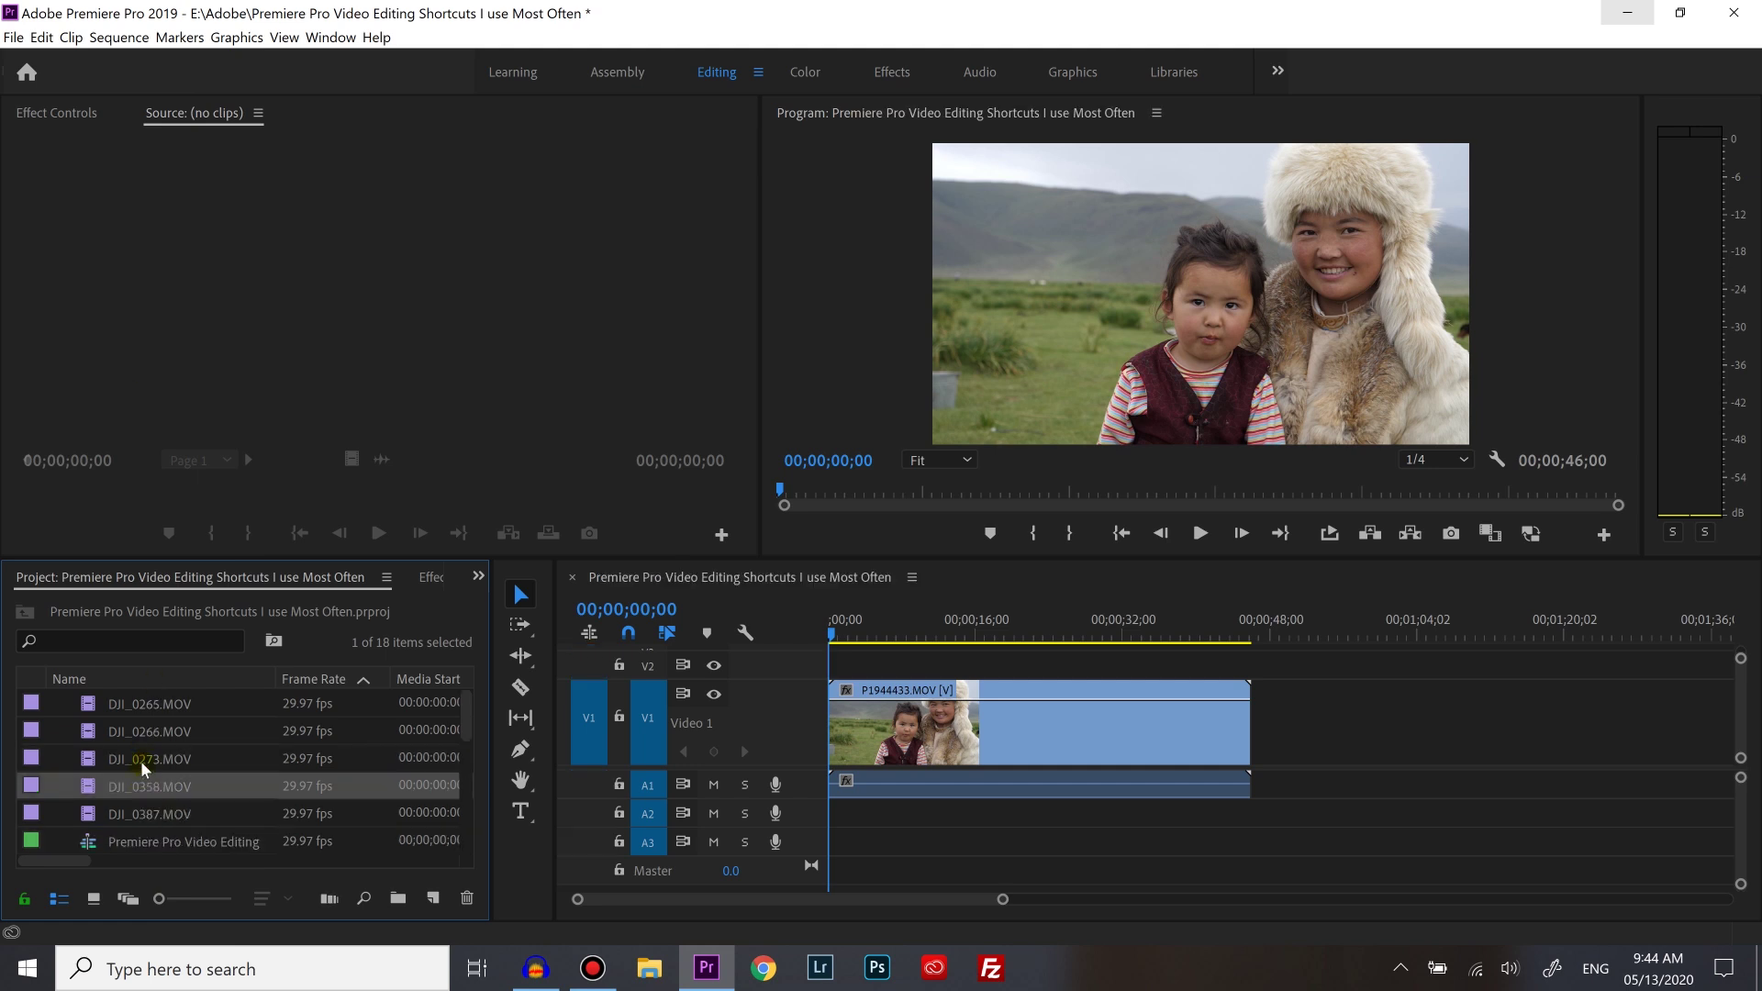
left_click(31, 709)
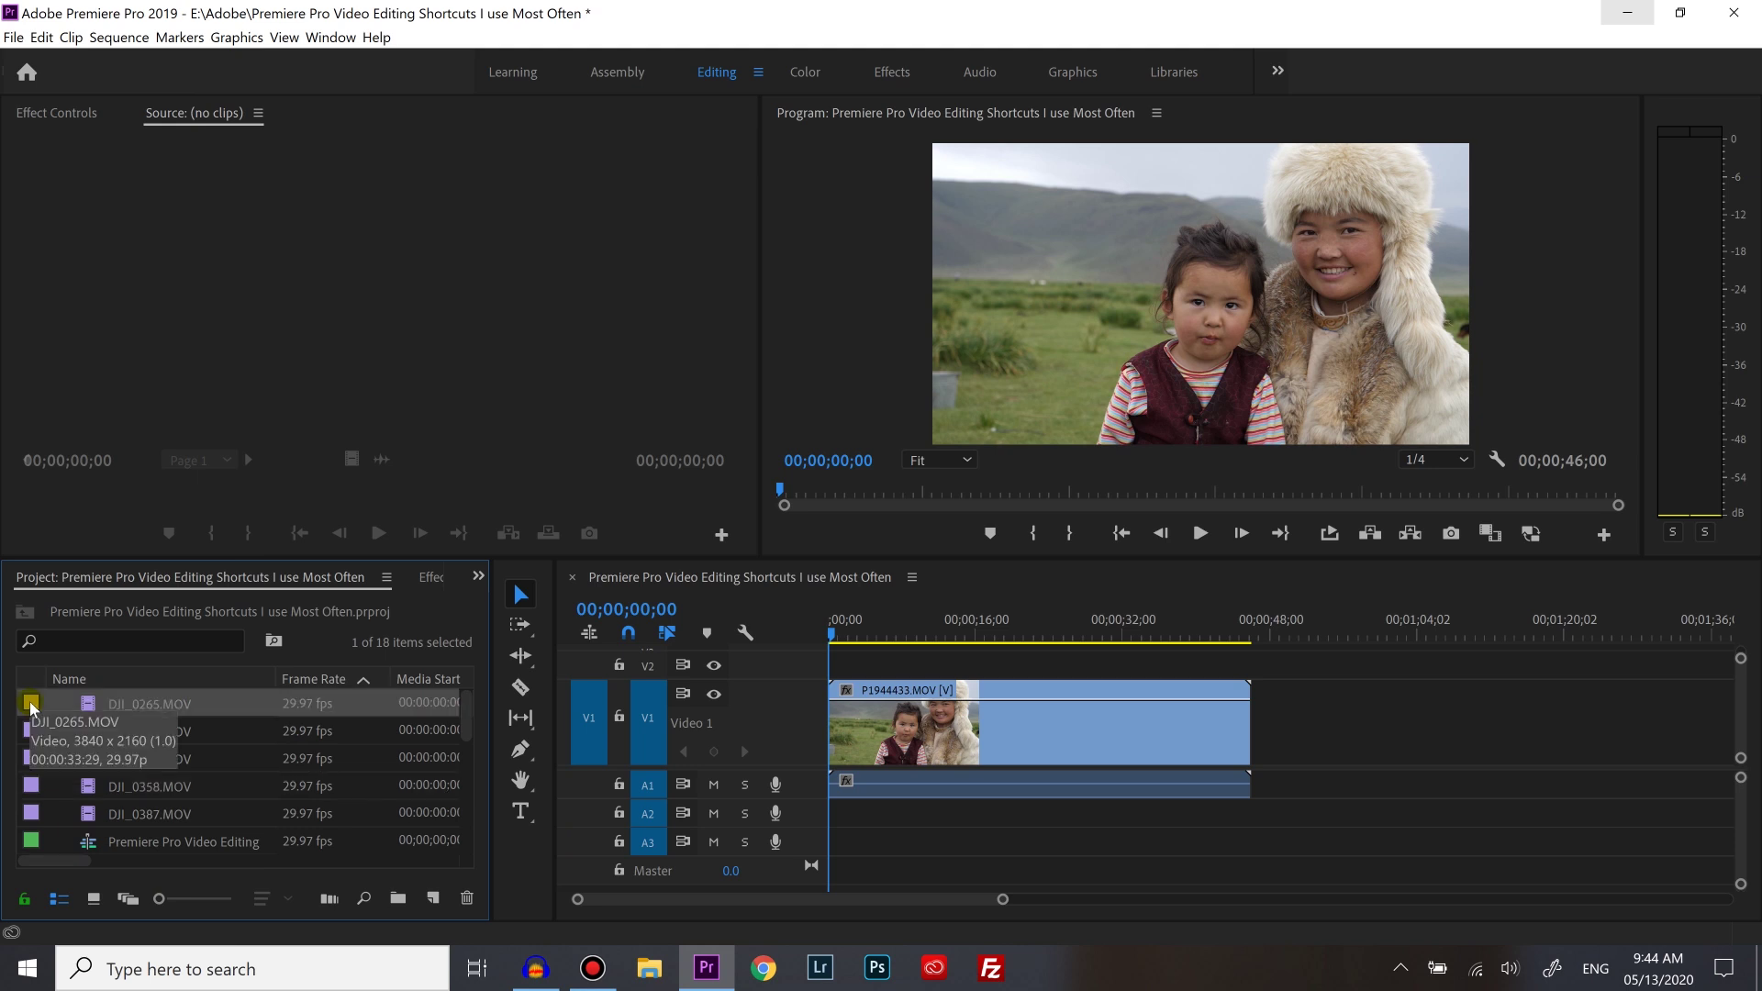
left_click(33, 814, "shift")
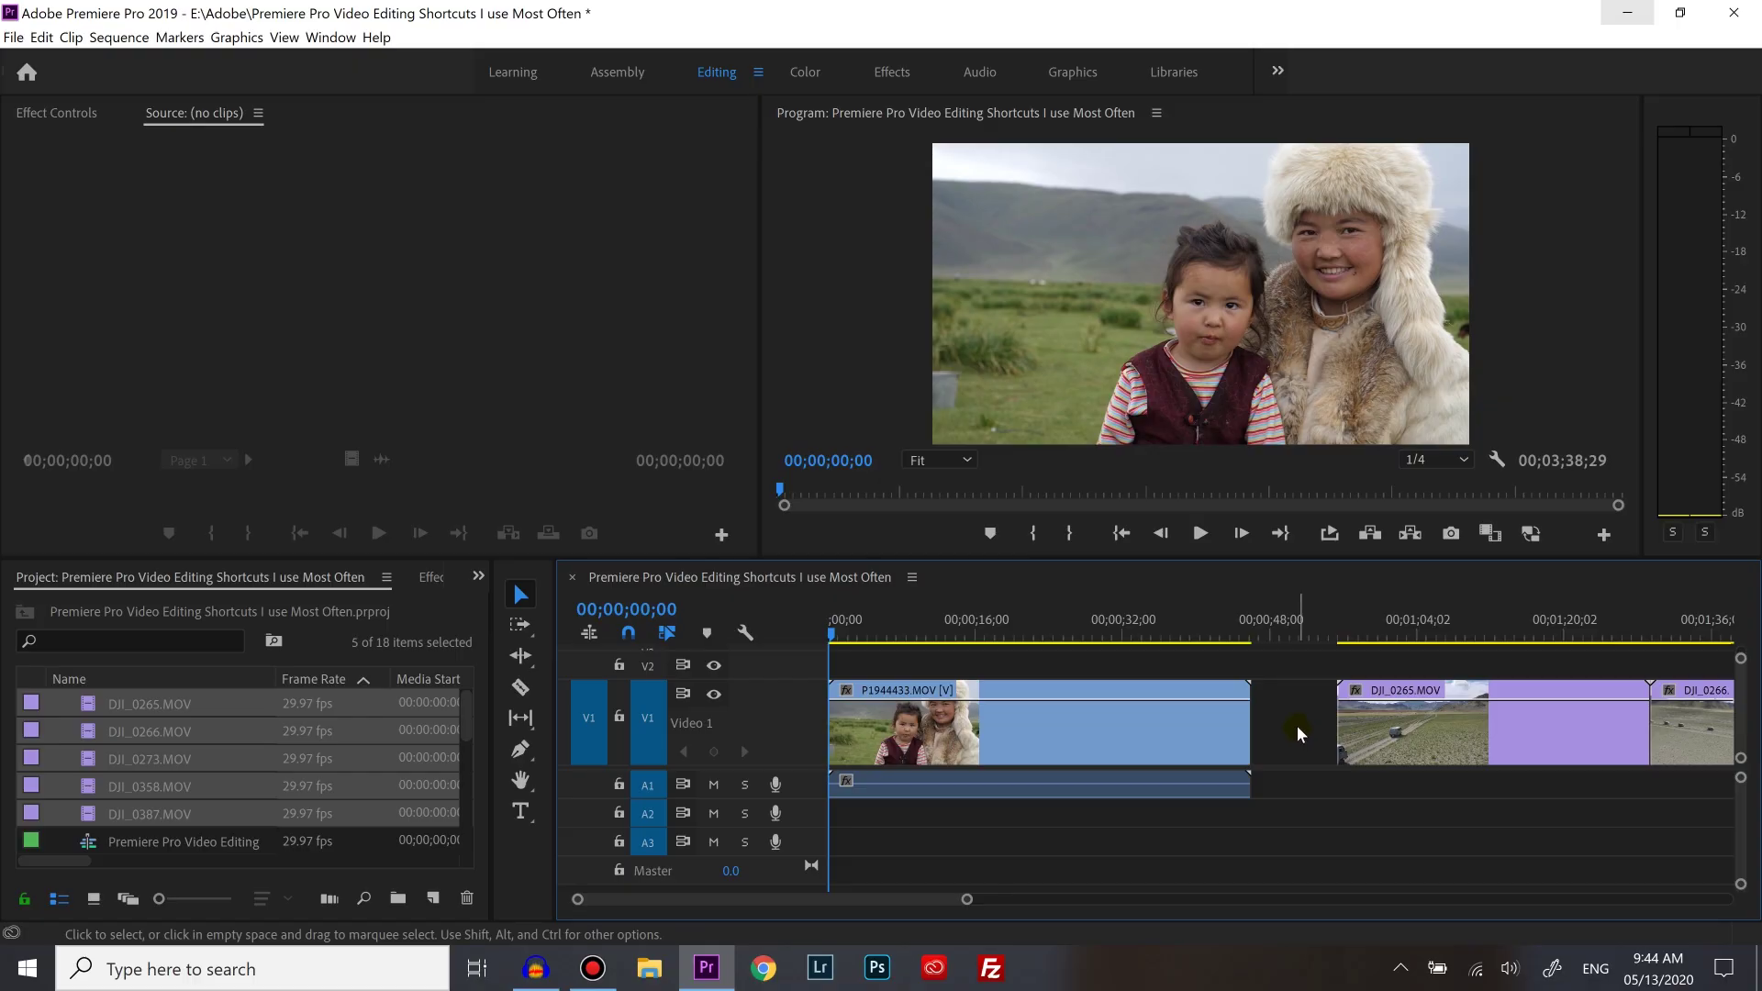
left_click(1296, 725)
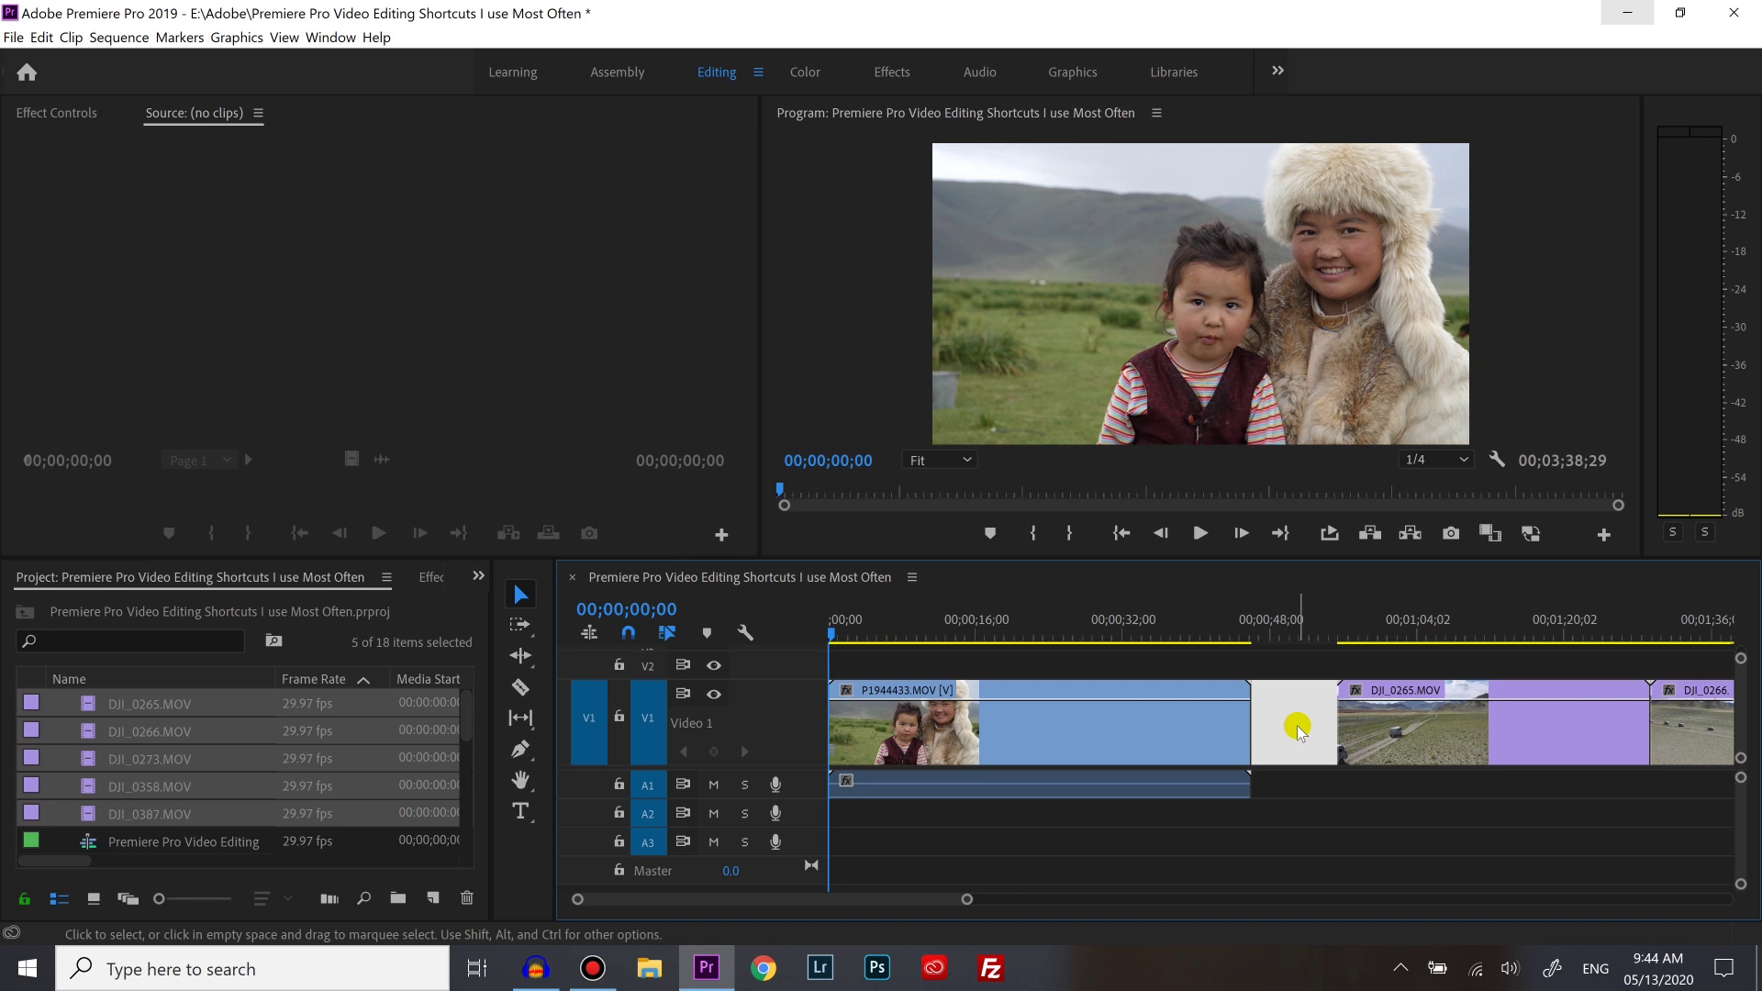
Step: Ripple-delete the gap before the DJI clips and fit the whole sequence in view
key("shift+Delete")
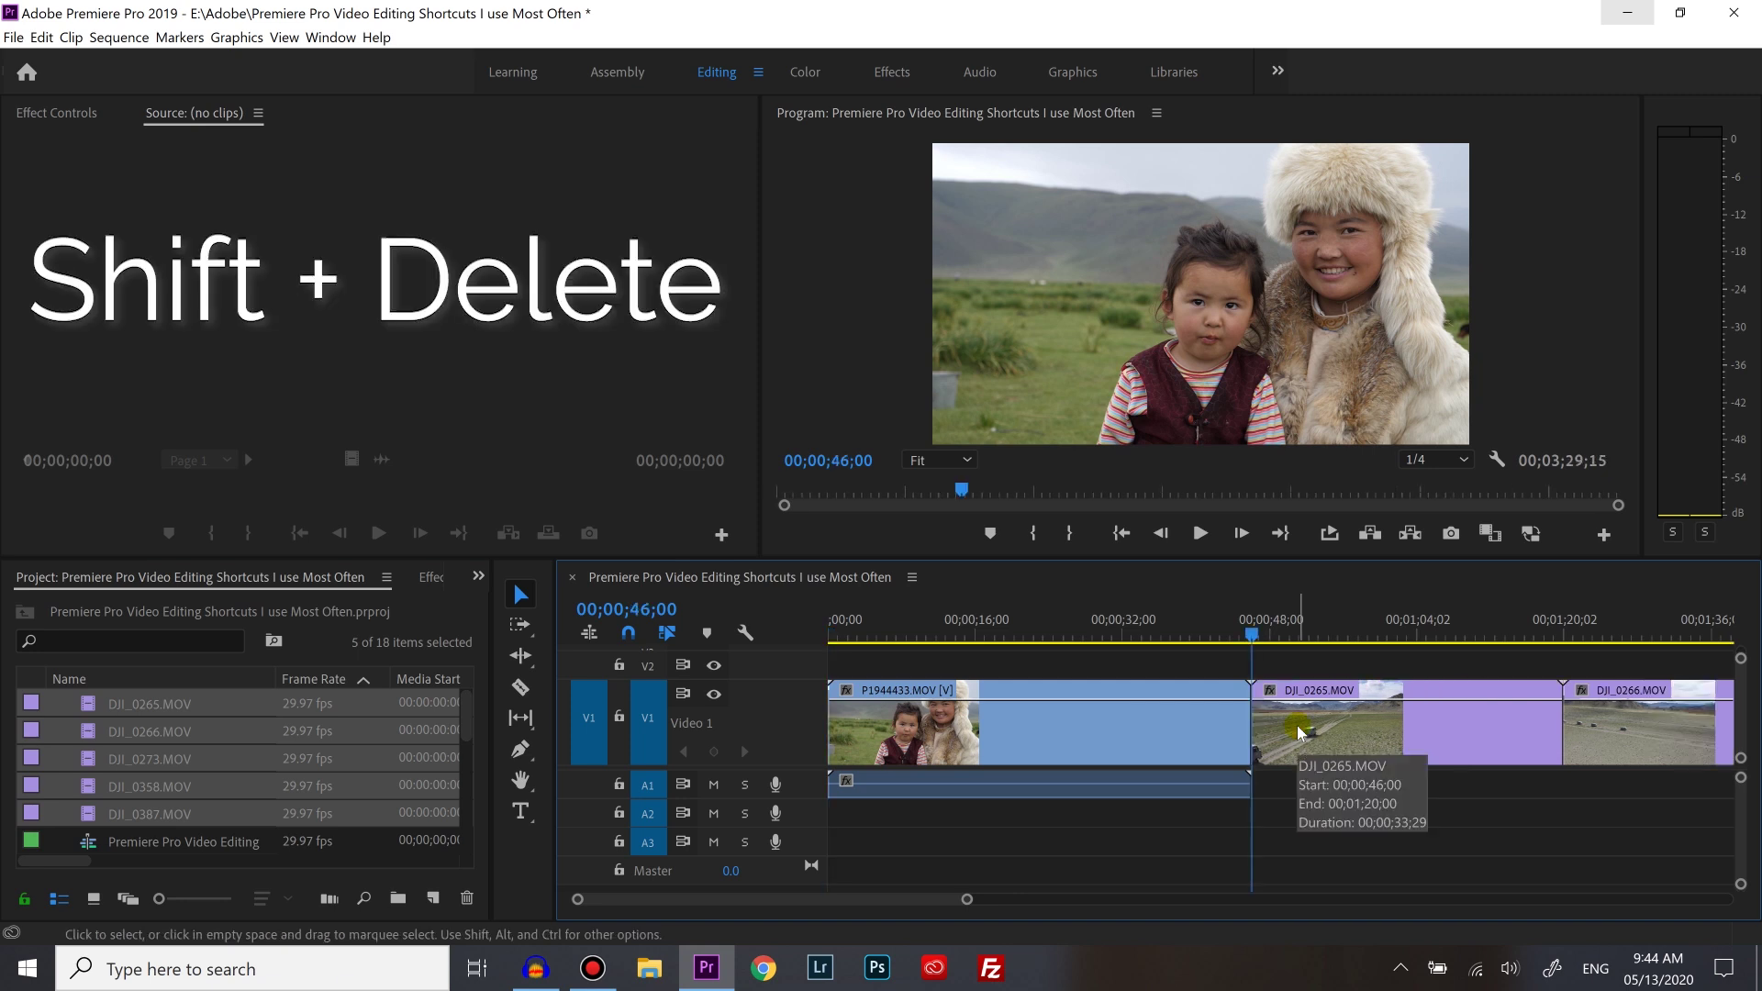
key("Down")
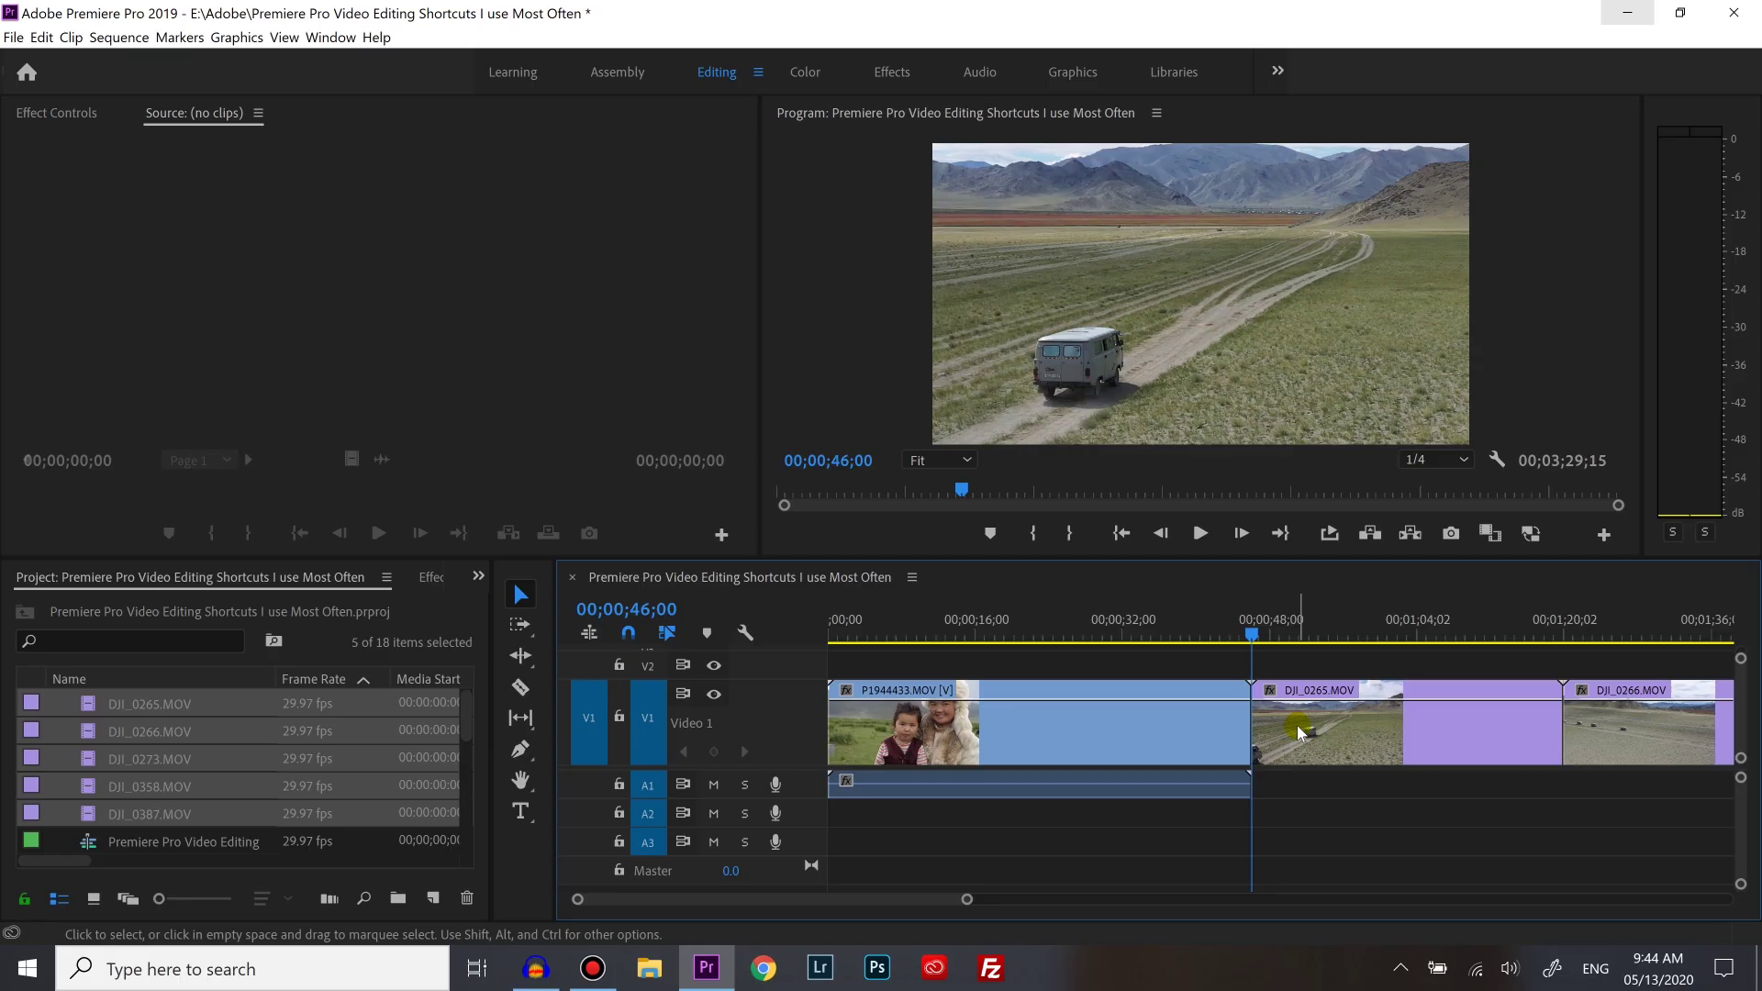
key("backslash")
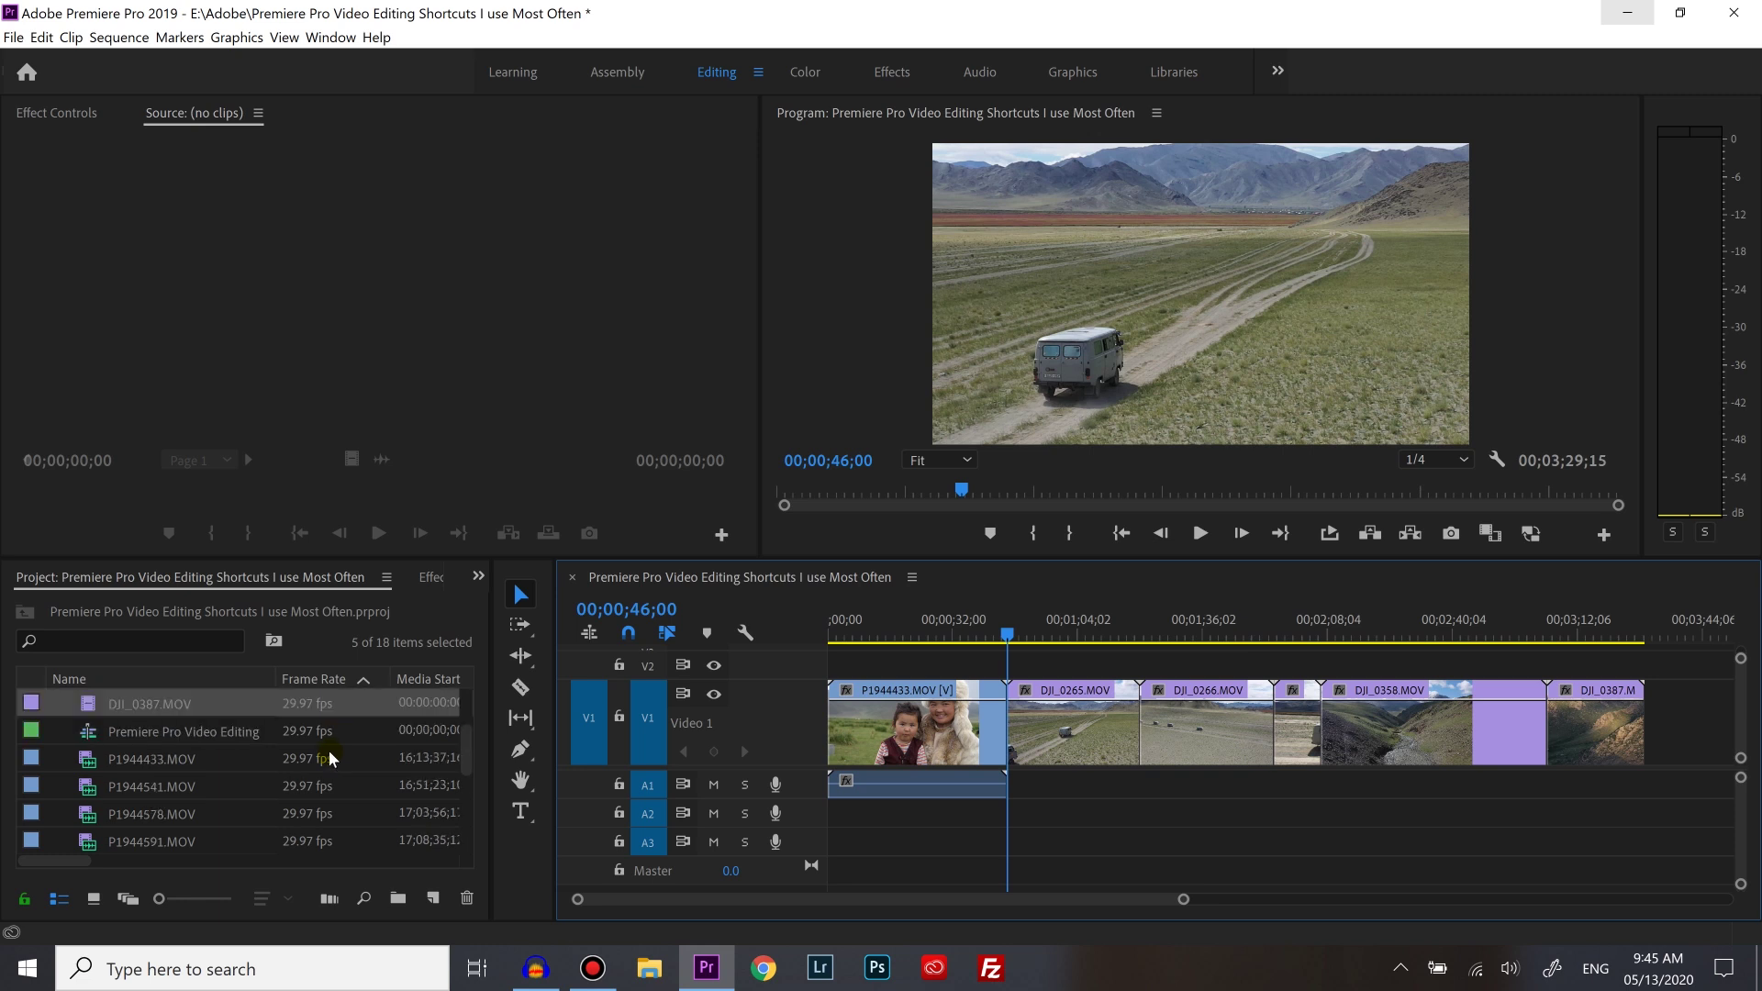
Step: Append clips P1944541.MOV through P1955702.MOV after the last drone clip on V1
left_click(29, 787)
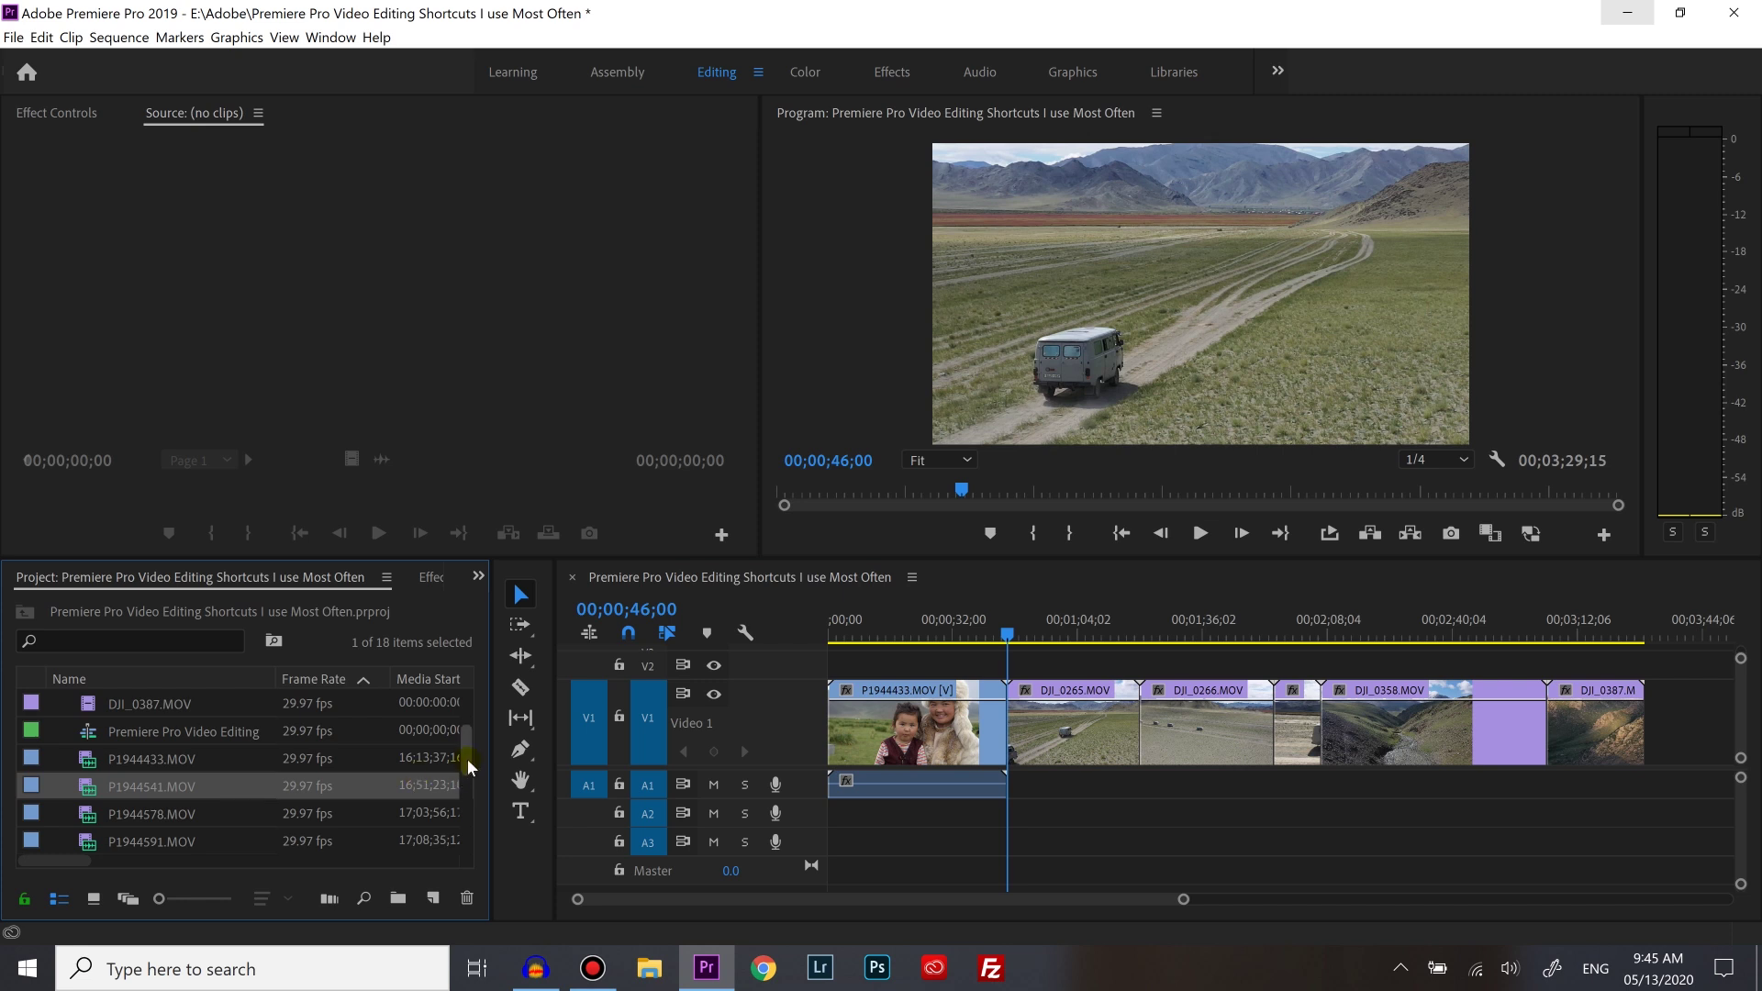
left_click_drag(466, 747, 469, 848)
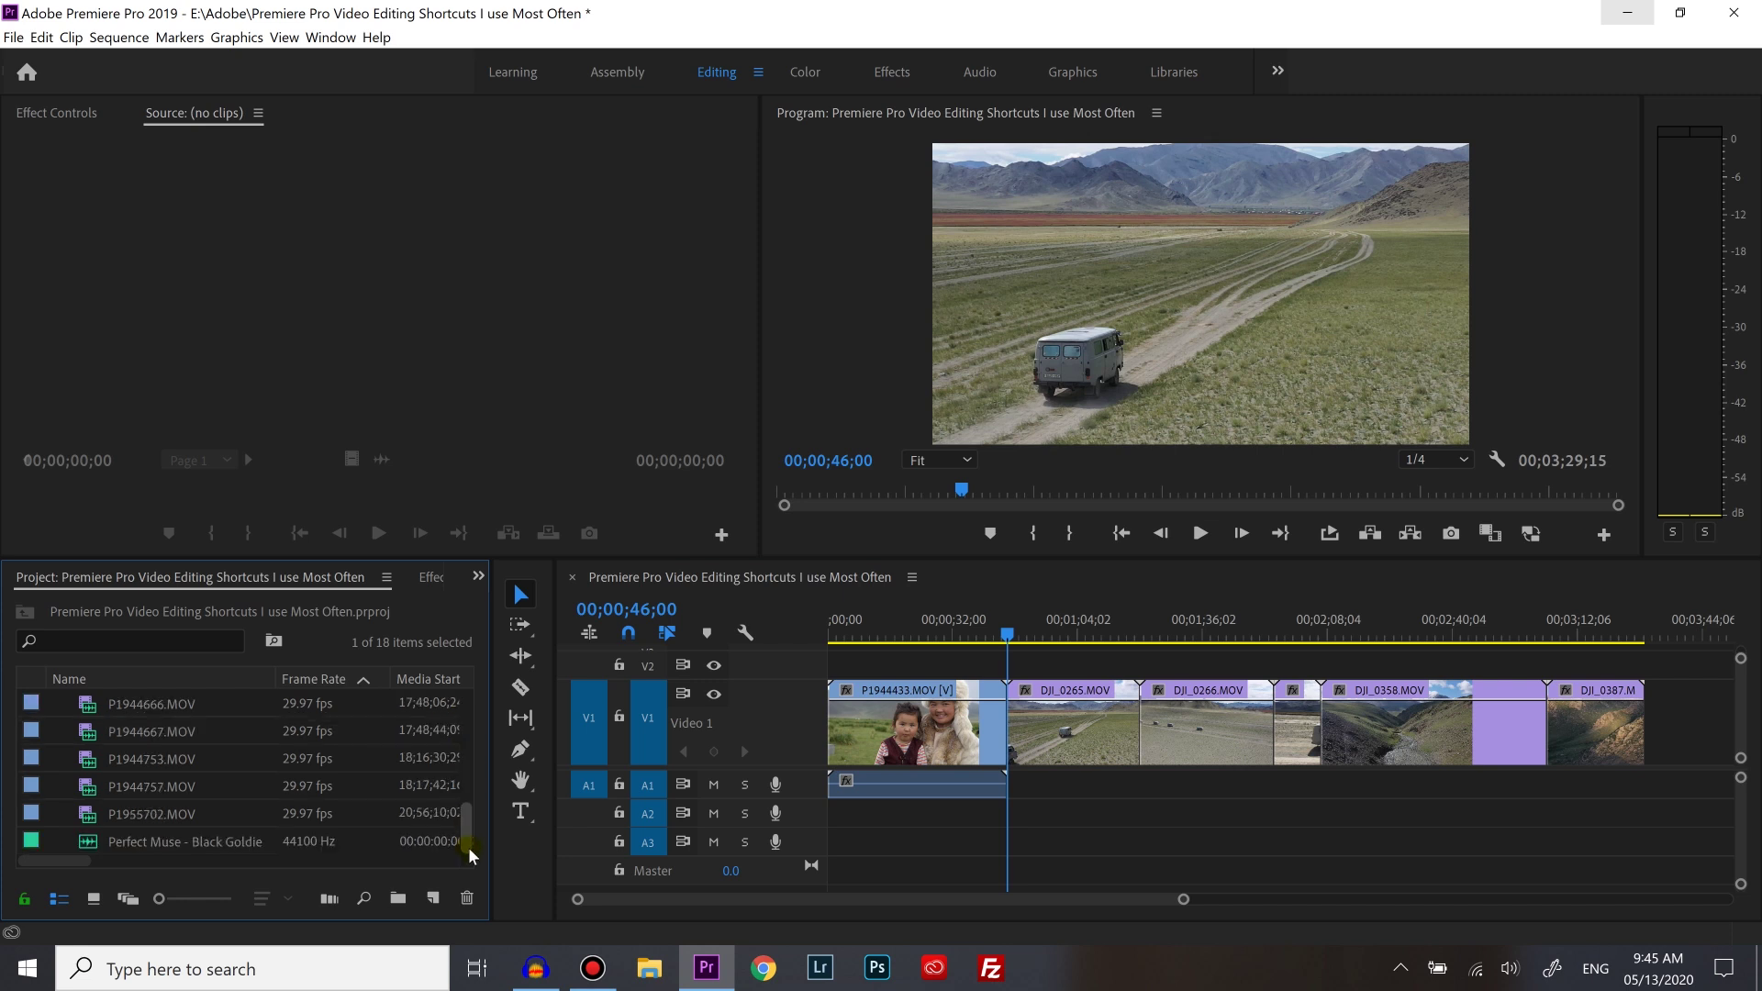
left_click(30, 817, "shift")
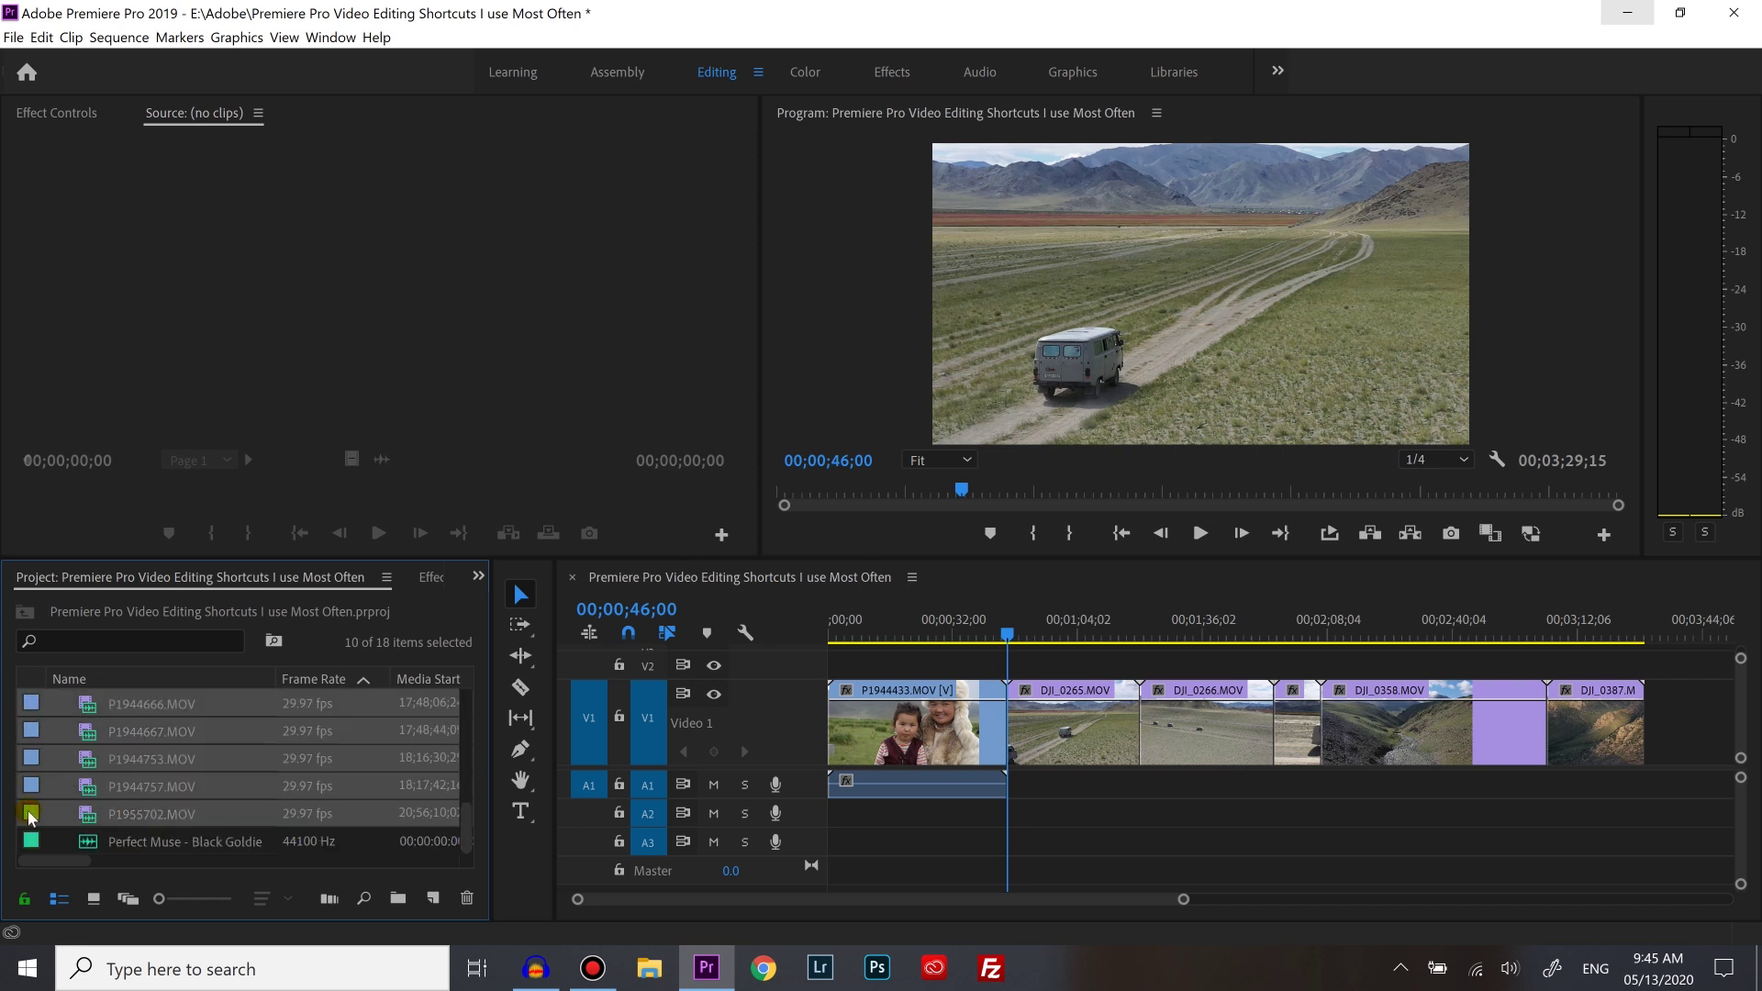
left_click_drag(30, 814, 1652, 716)
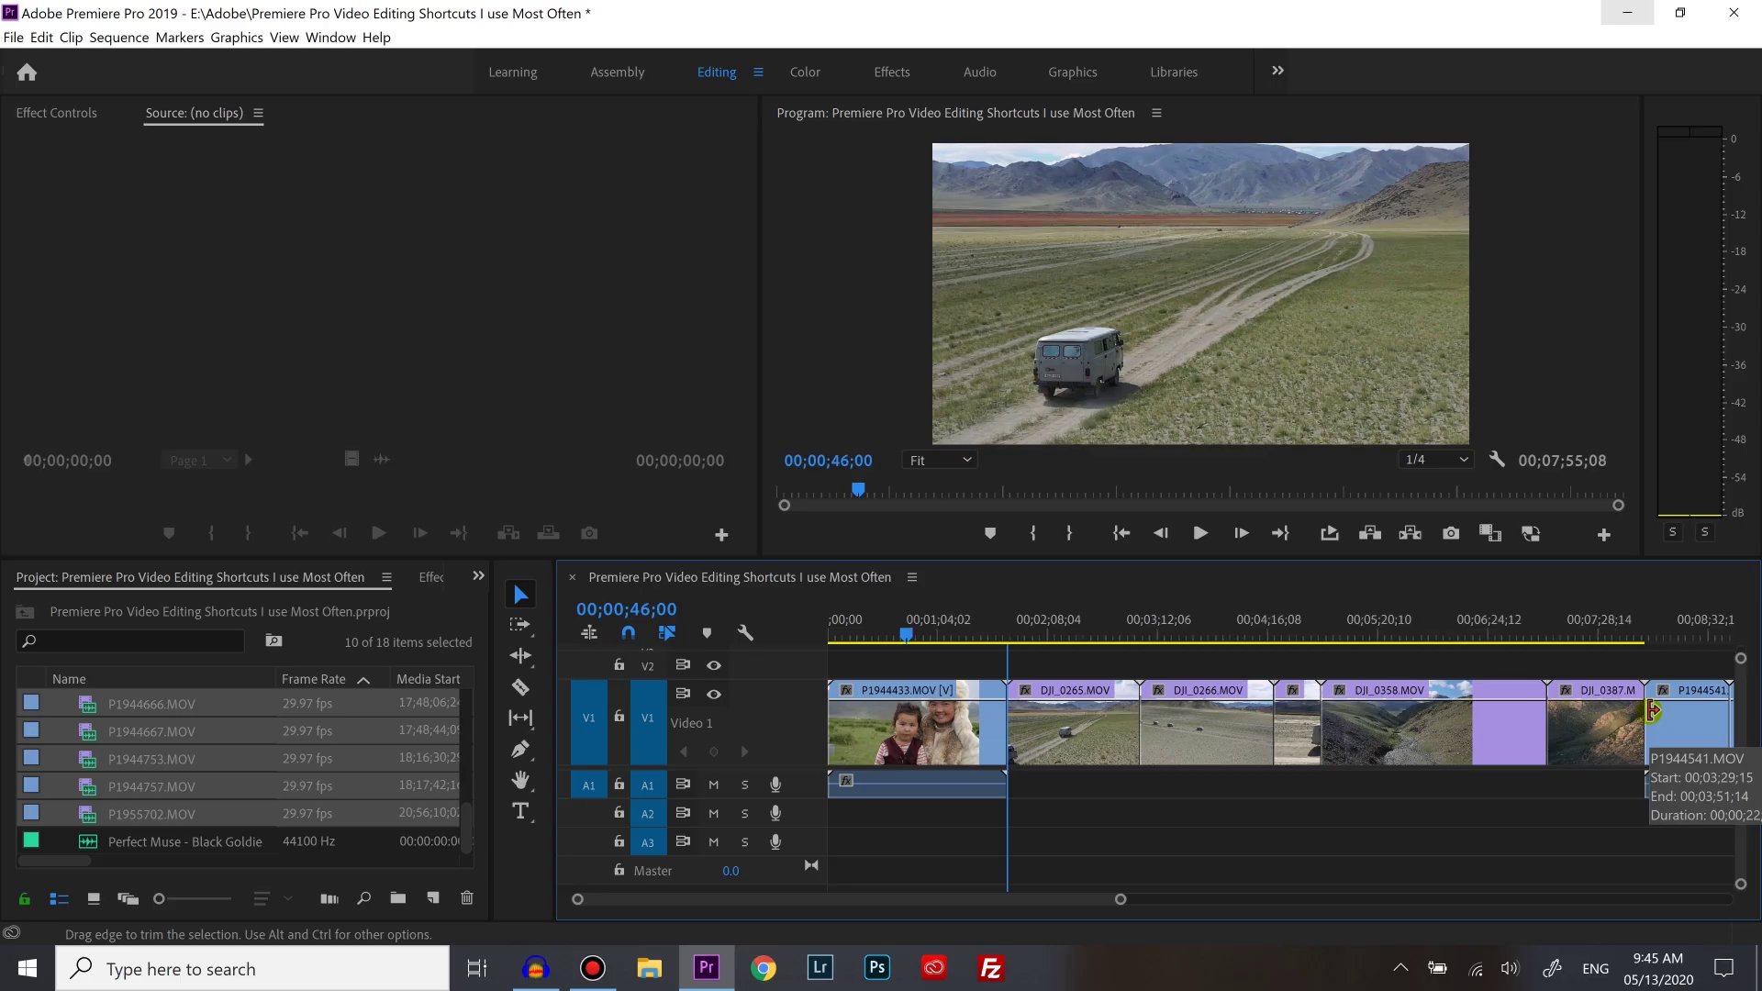
left_click_drag(1652, 716, 1645, 707)
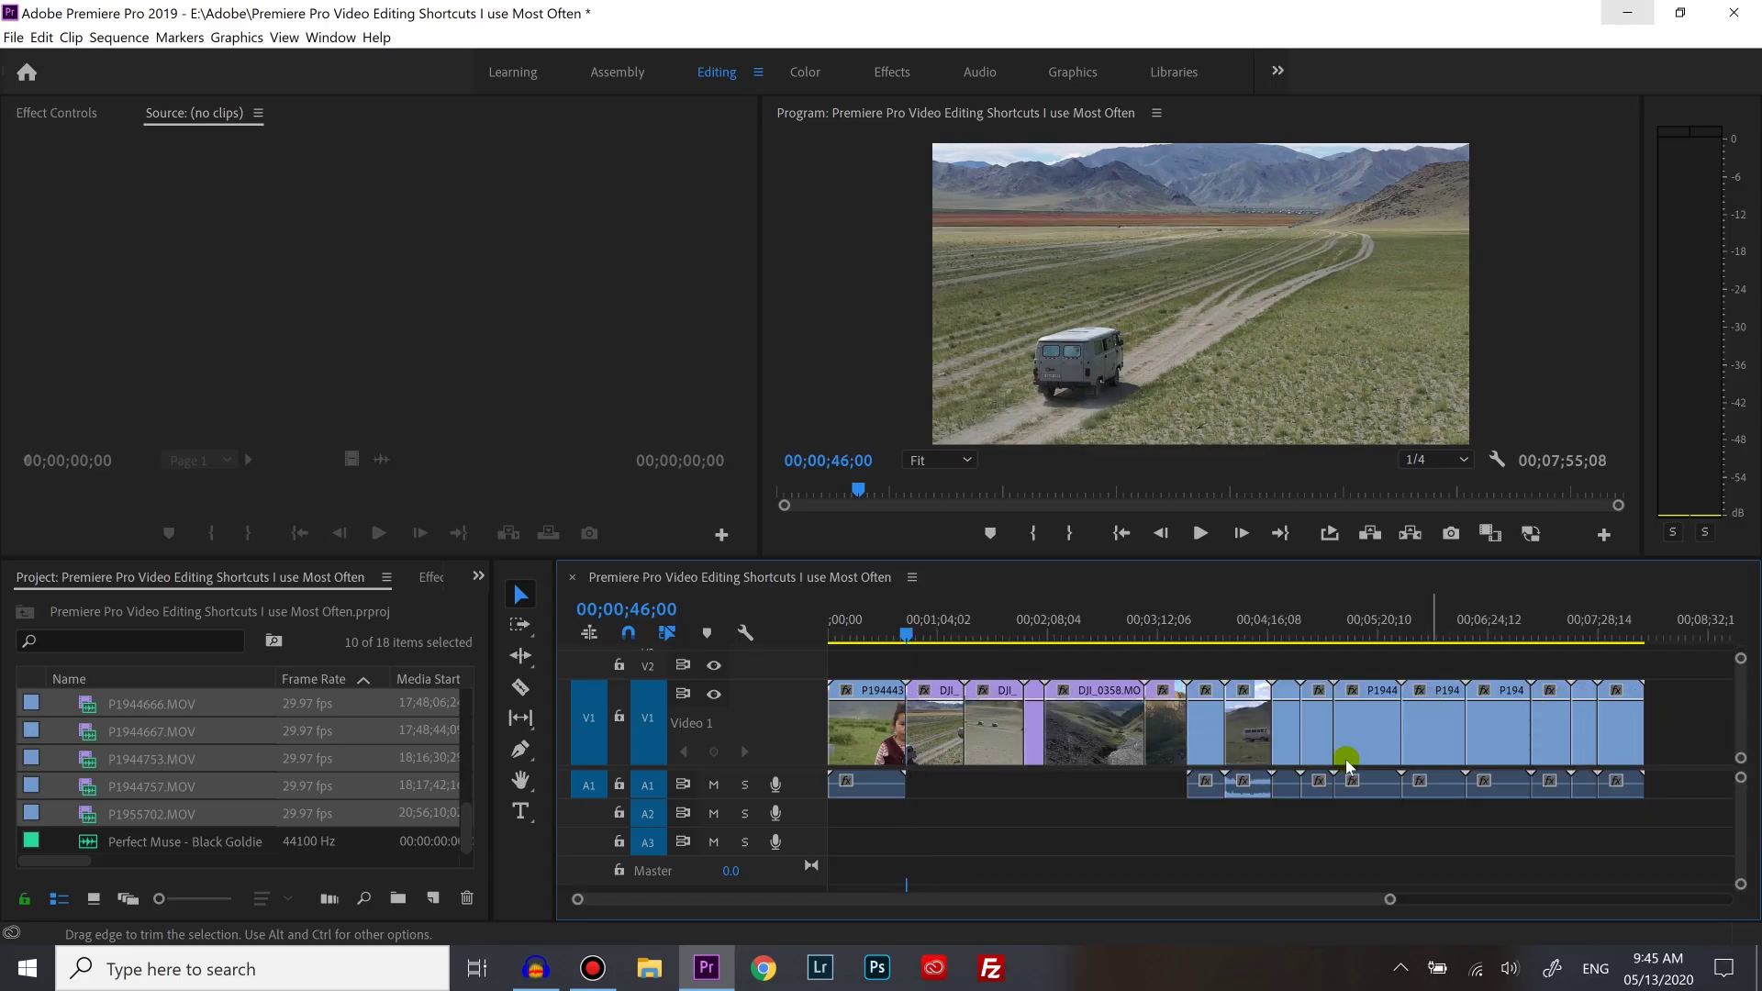
Step: Place the Perfect Muse - Black Goldie music track on A2 at the sequence start
left_click(31, 841)
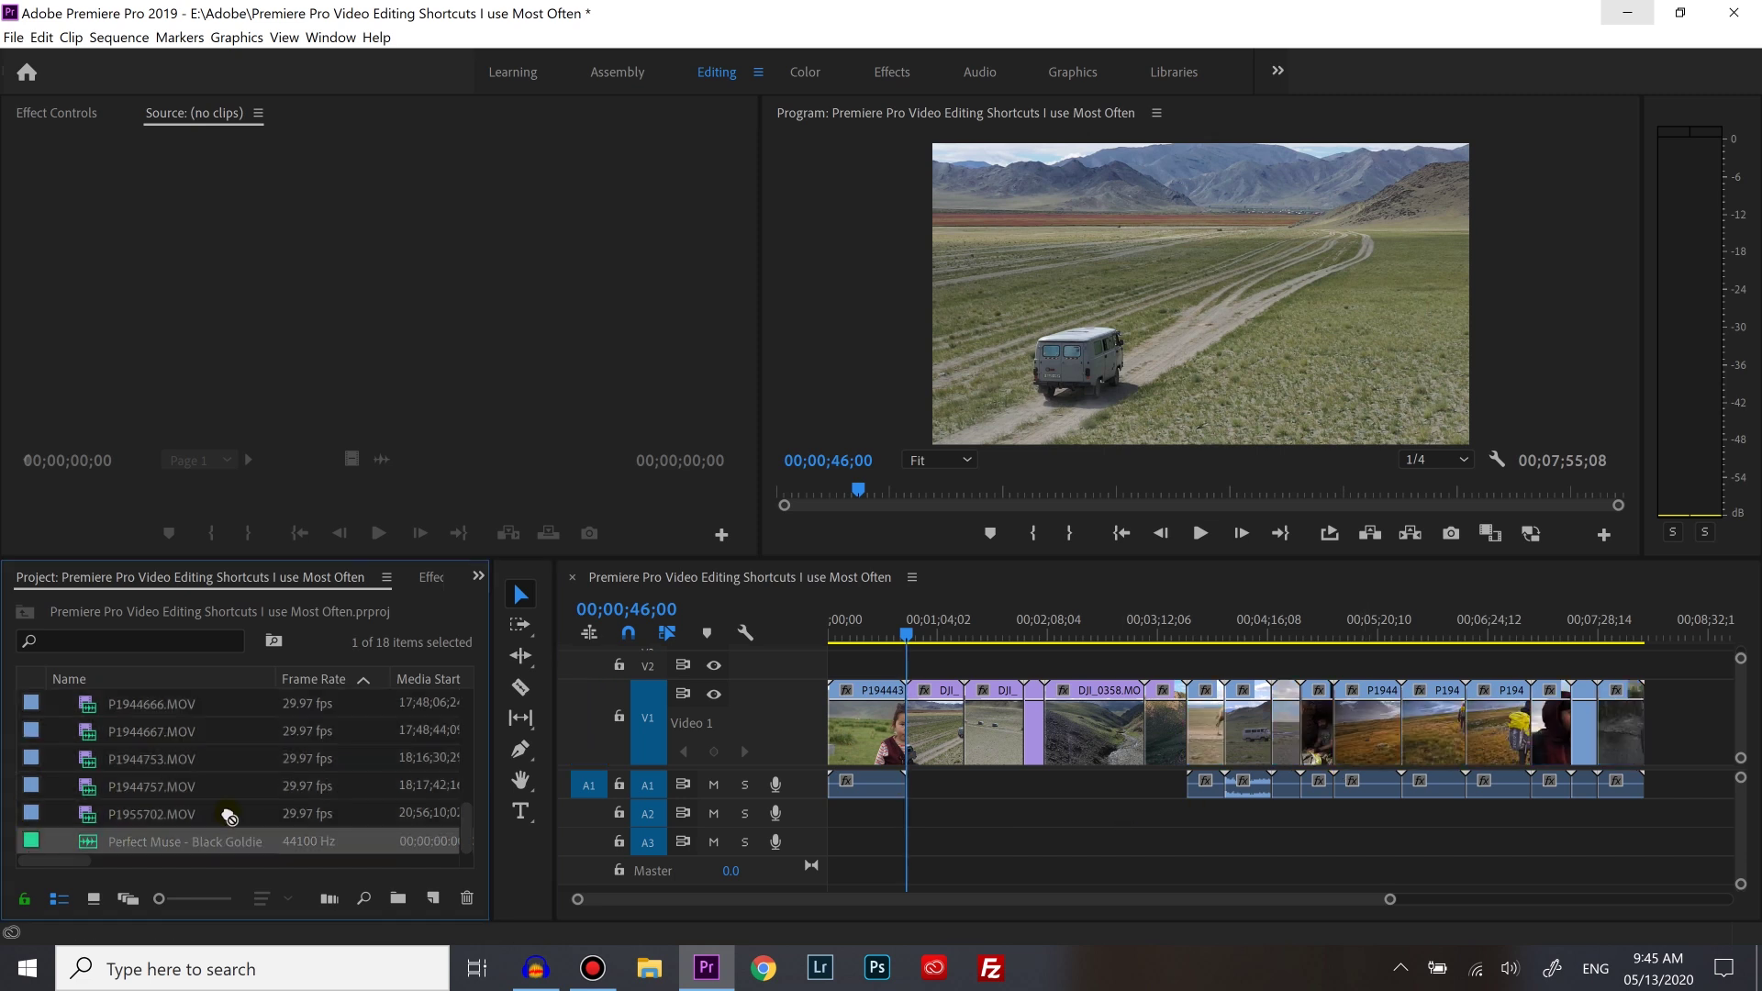
mouse_move(794, 839)
left_mouse_down()
mouse_move(818, 807)
mouse_move(806, 821)
left_mouse_up()
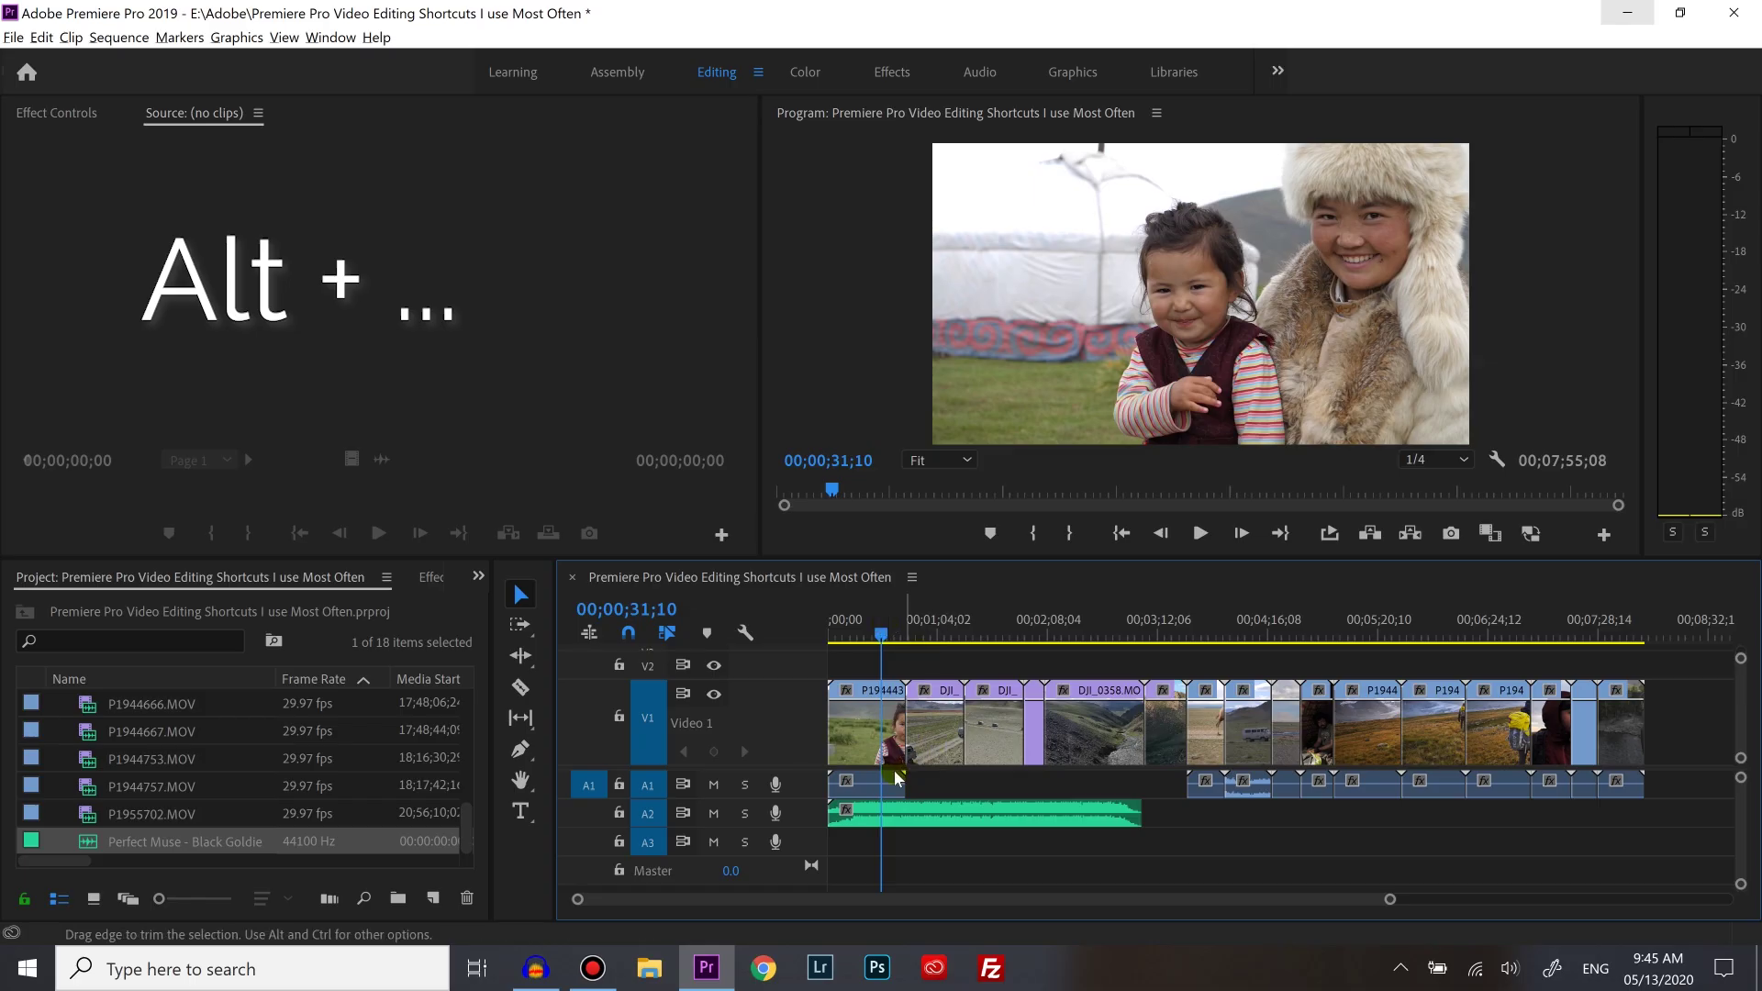
left_click(881, 785)
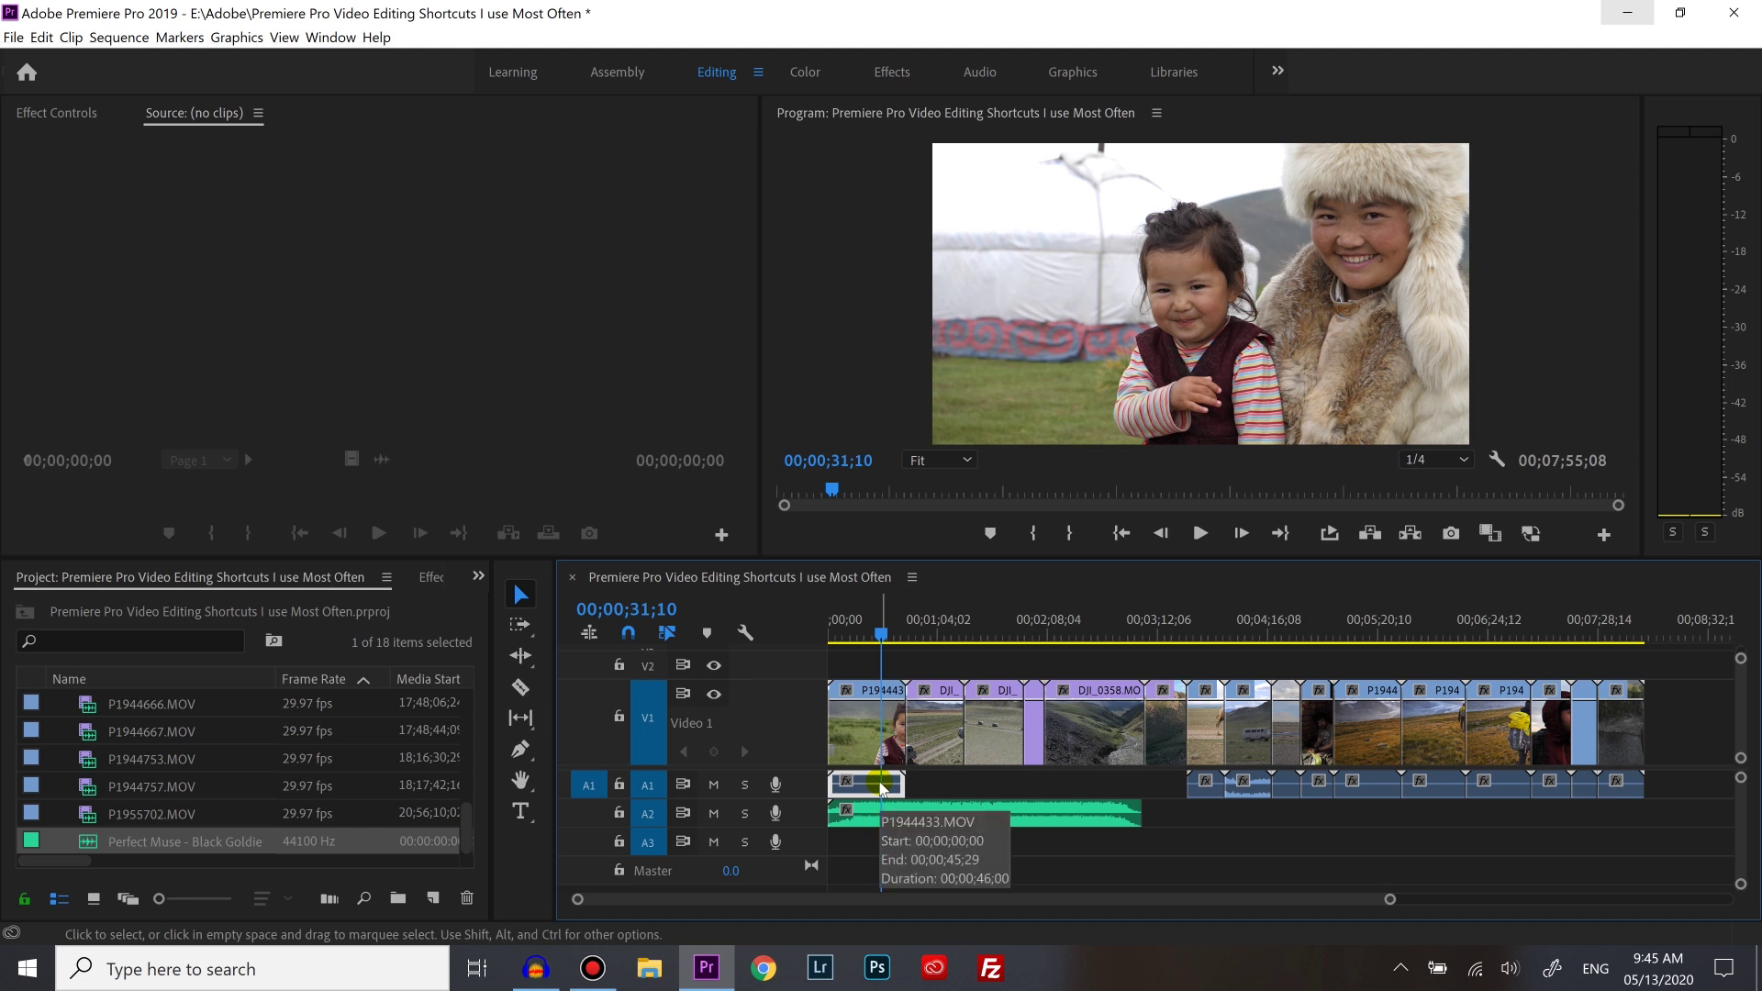
Step: Move the short camera-audio clip later along track A1
left_click_drag(878, 780, 1674, 803)
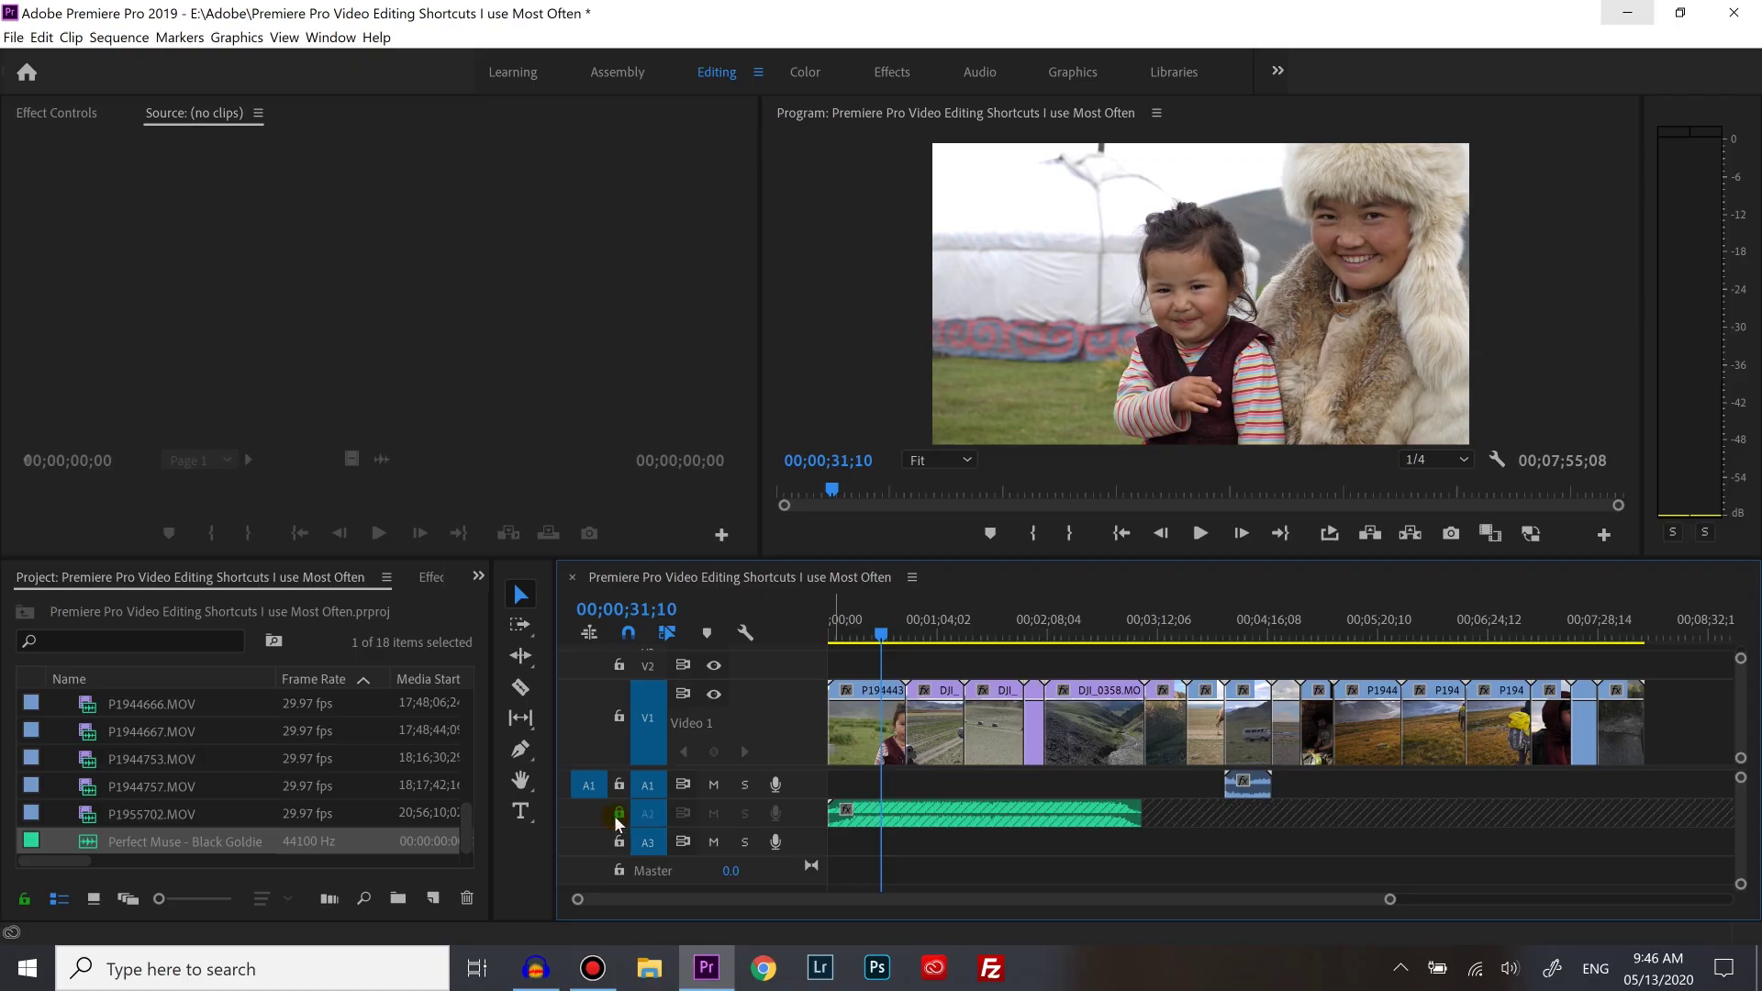
key("Home")
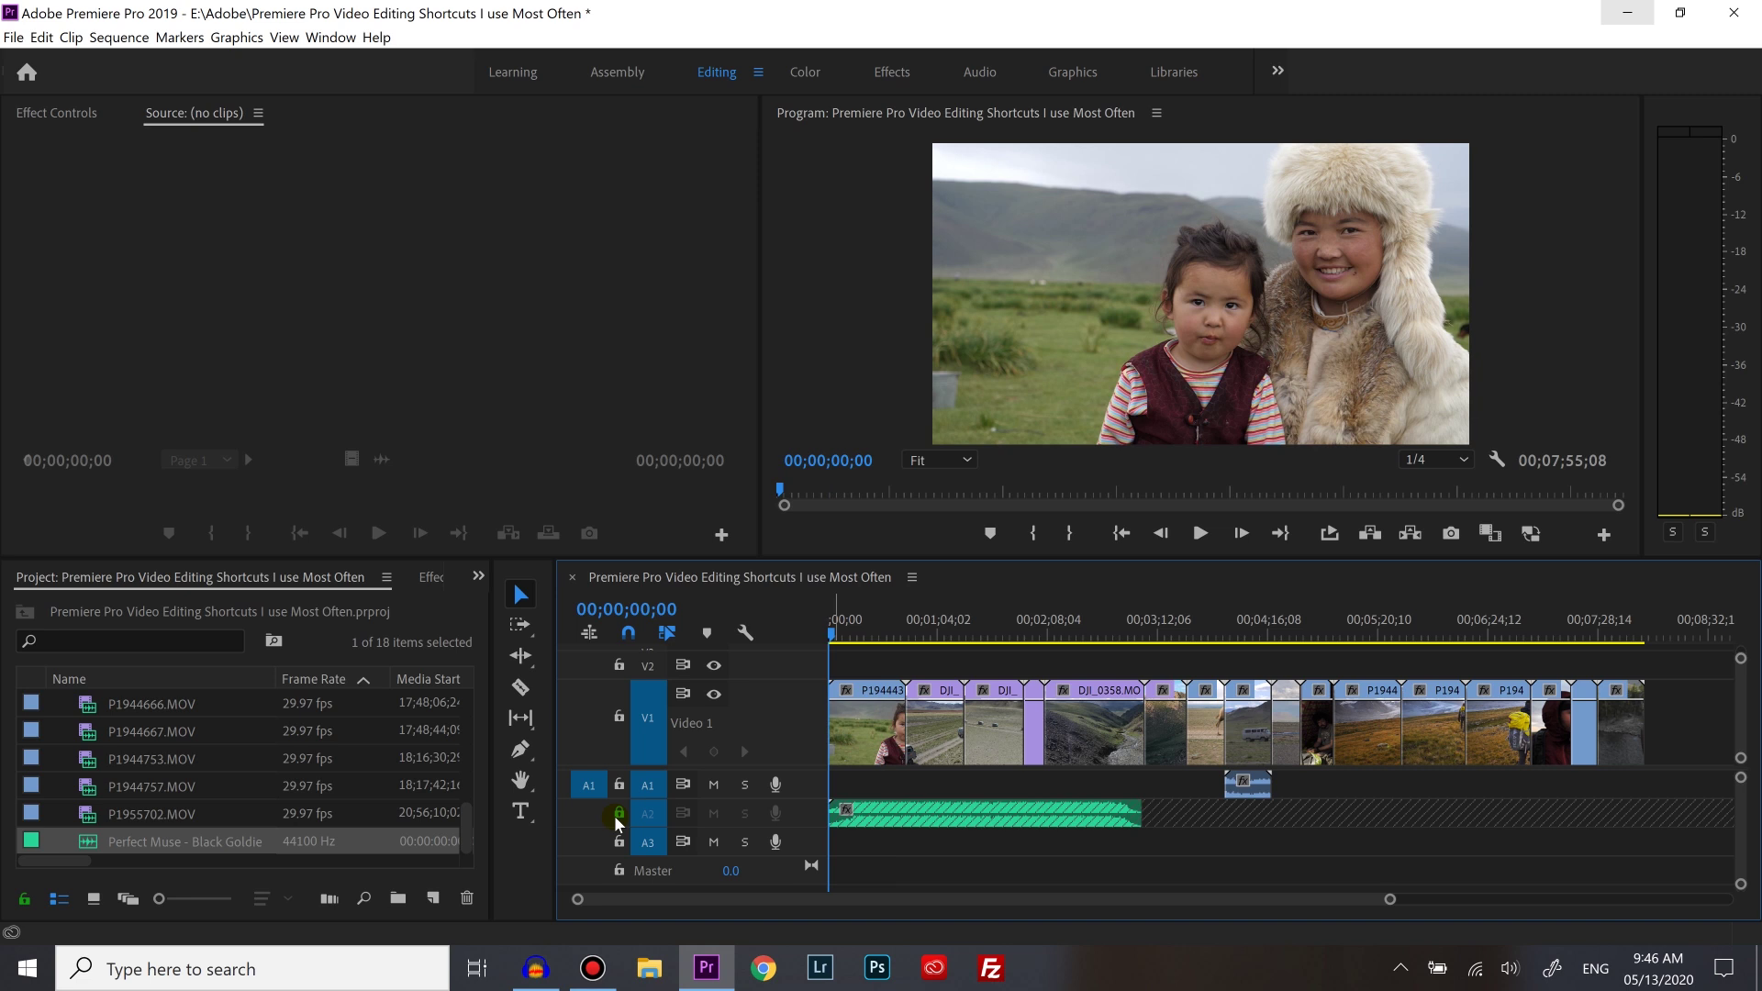
Step: Play the sequence from the start, zoom in on the opening clips, and play backwards
key("space")
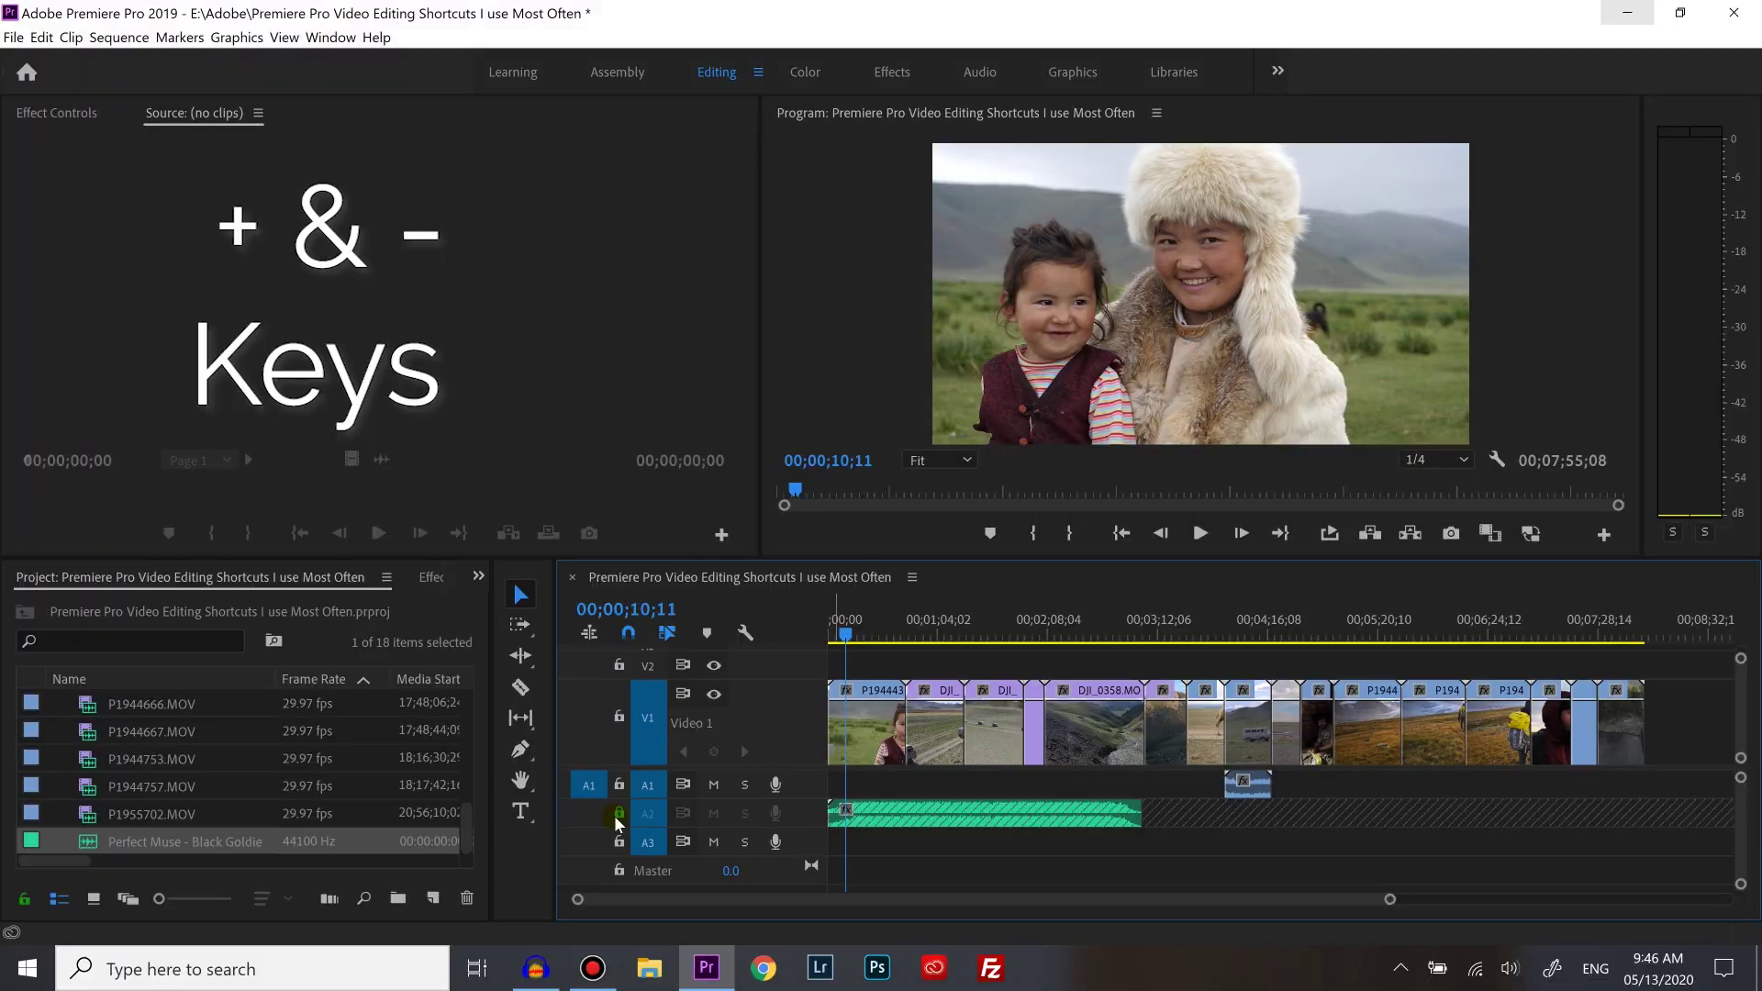
key("equal")
key("equal")
key("equal")
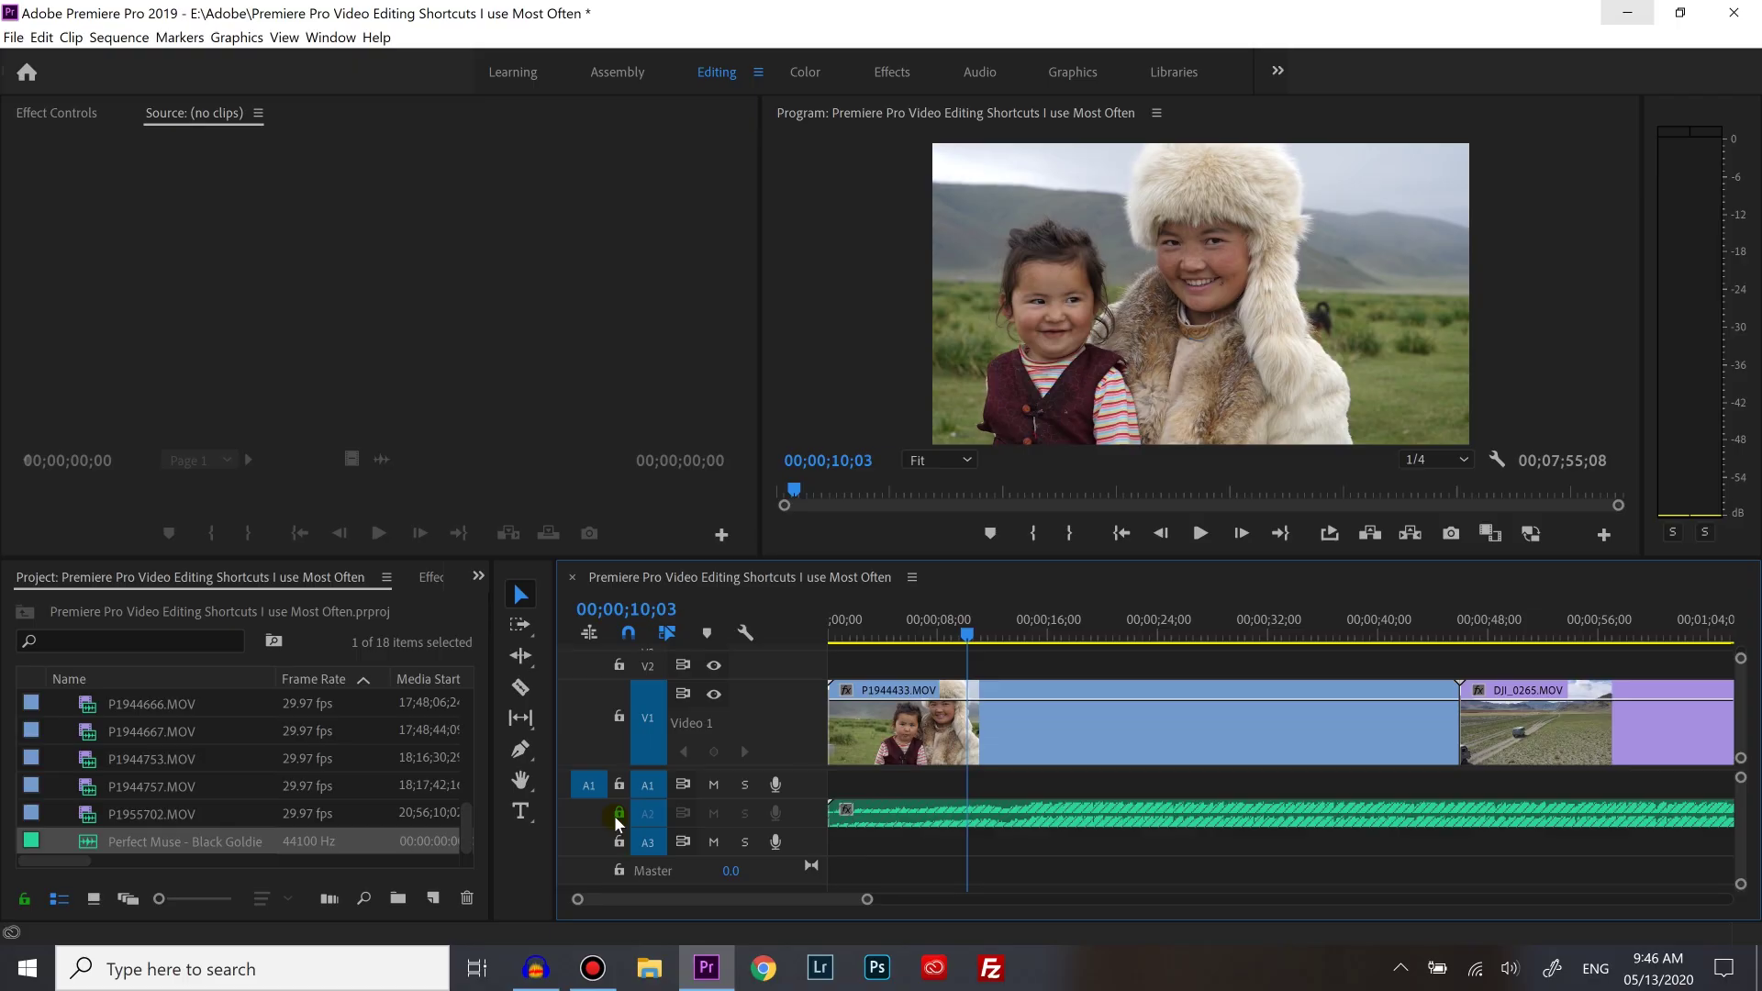
key("j")
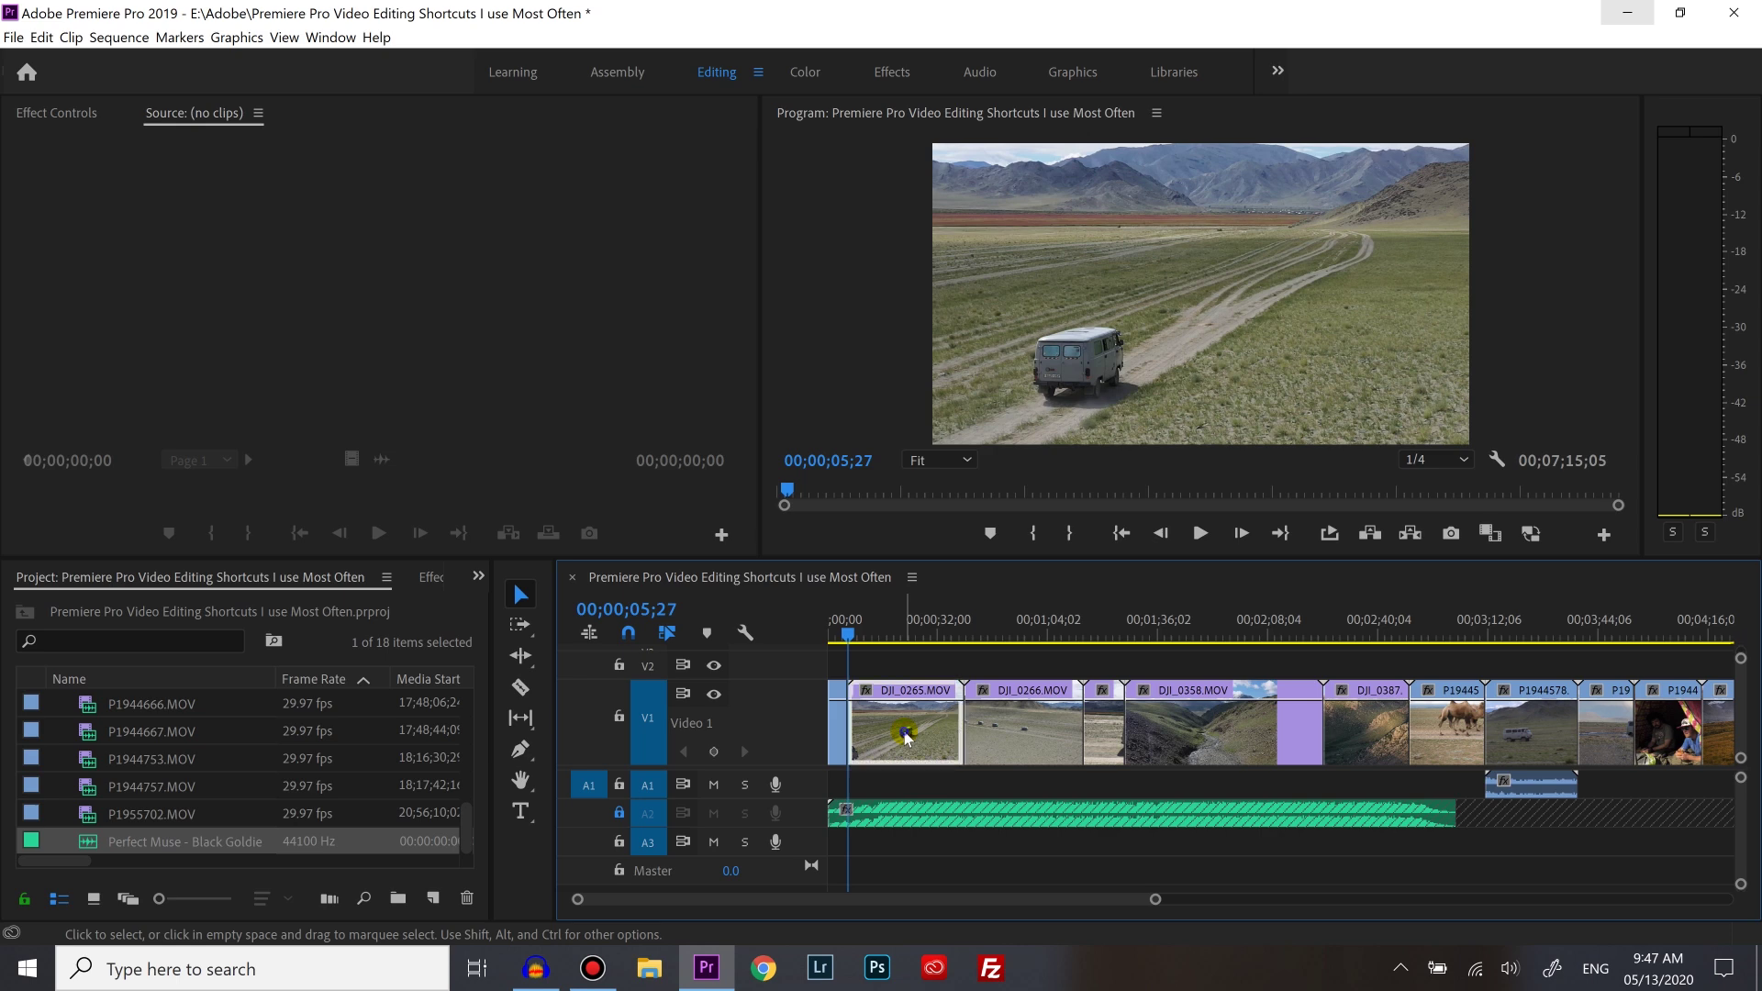
Step: Apply Scale to Frame Size to DJI_0265.MOV so the wide drone shot fits the frame
right_click(905, 737)
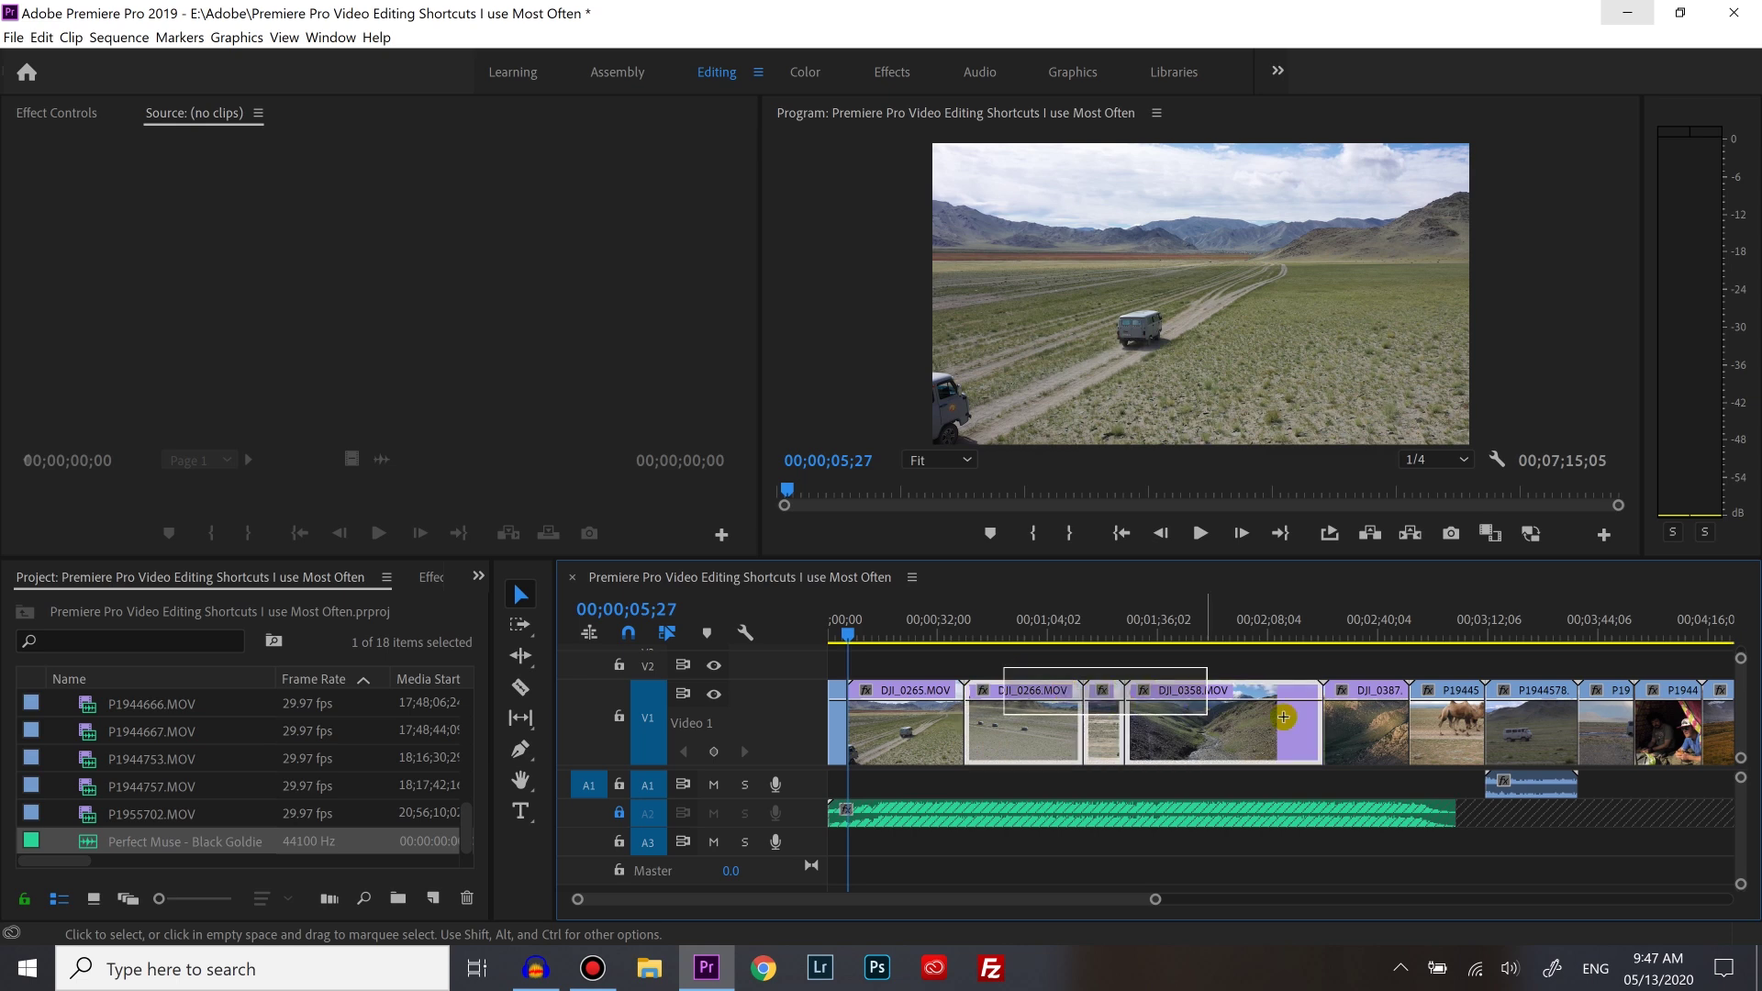
left_click_drag(1350, 721, 1353, 724)
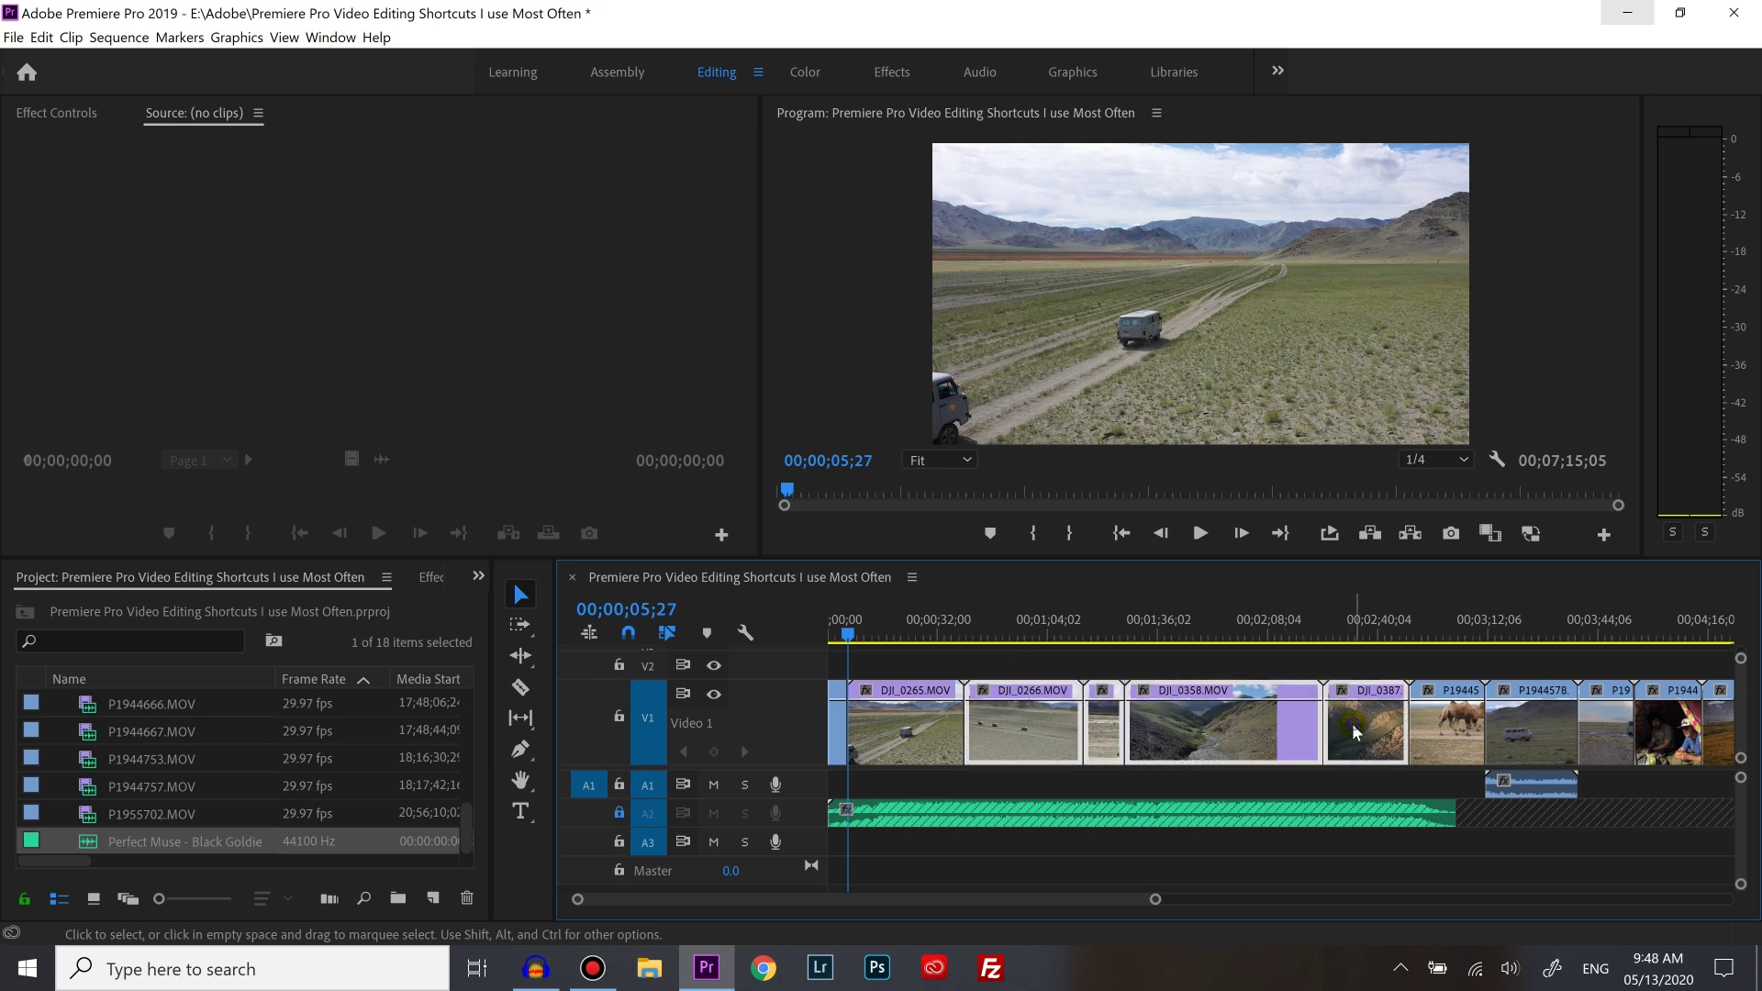
Step: Ripple-trim DJI_0265's start to the playhead so the later clips move earlier
right_click(1354, 731)
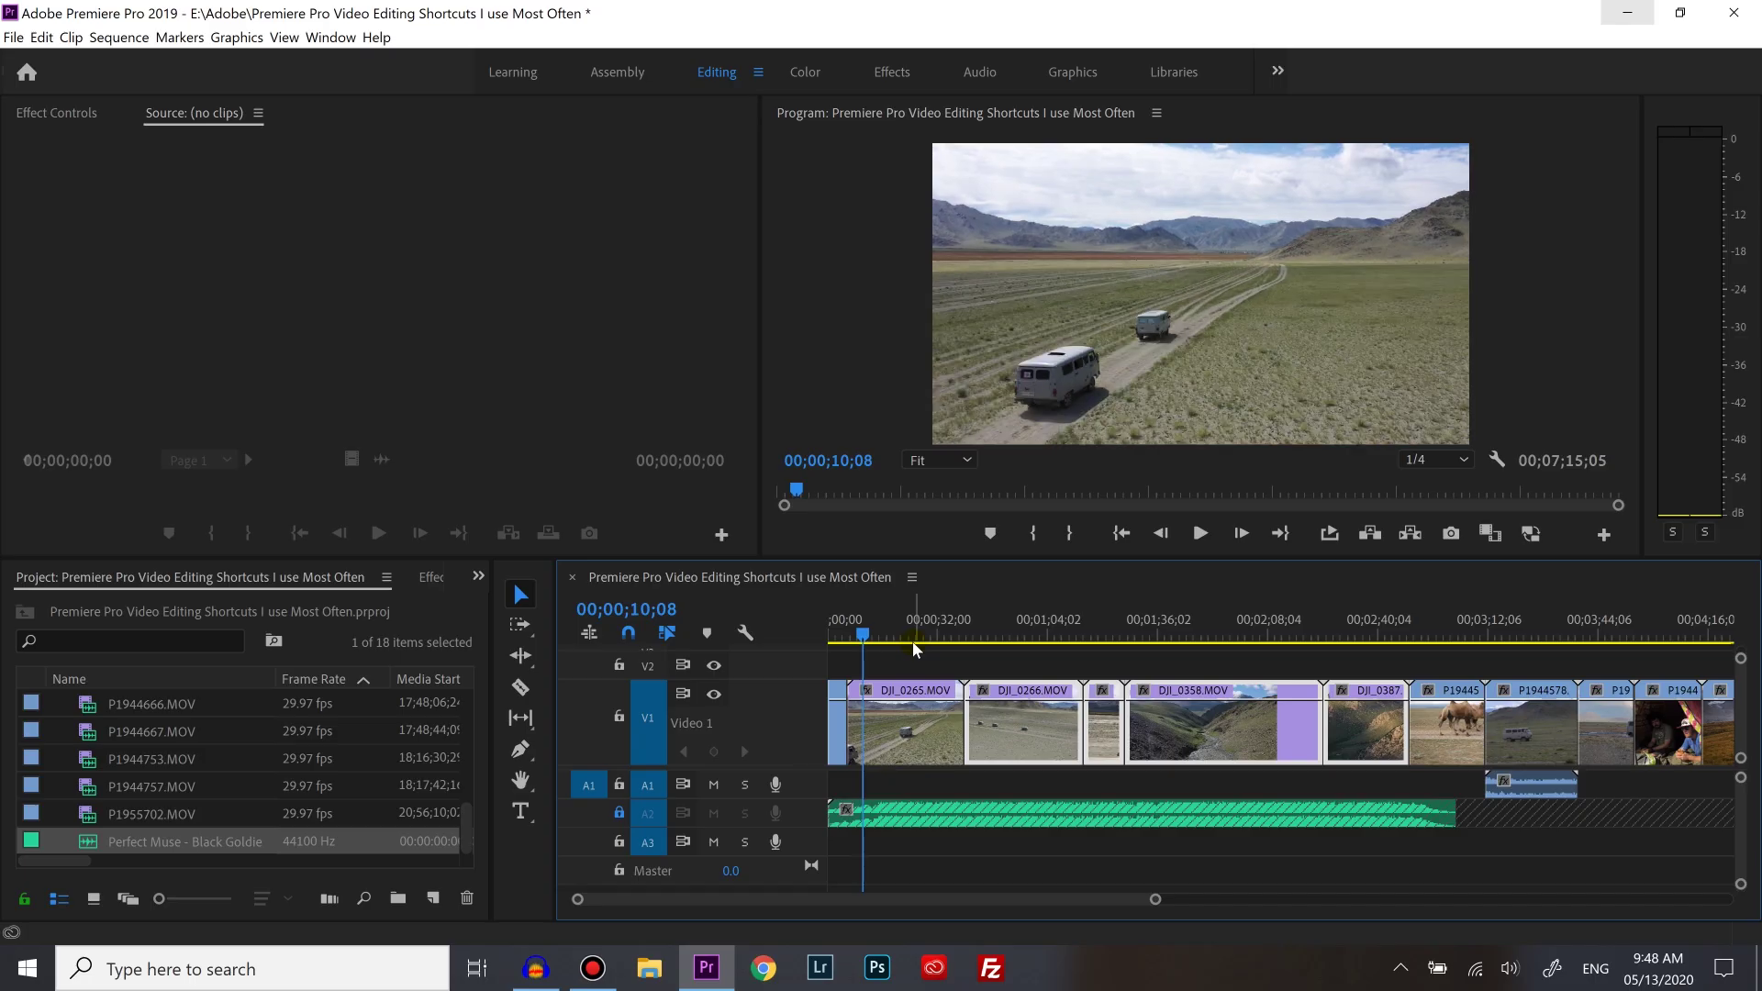
key("q")
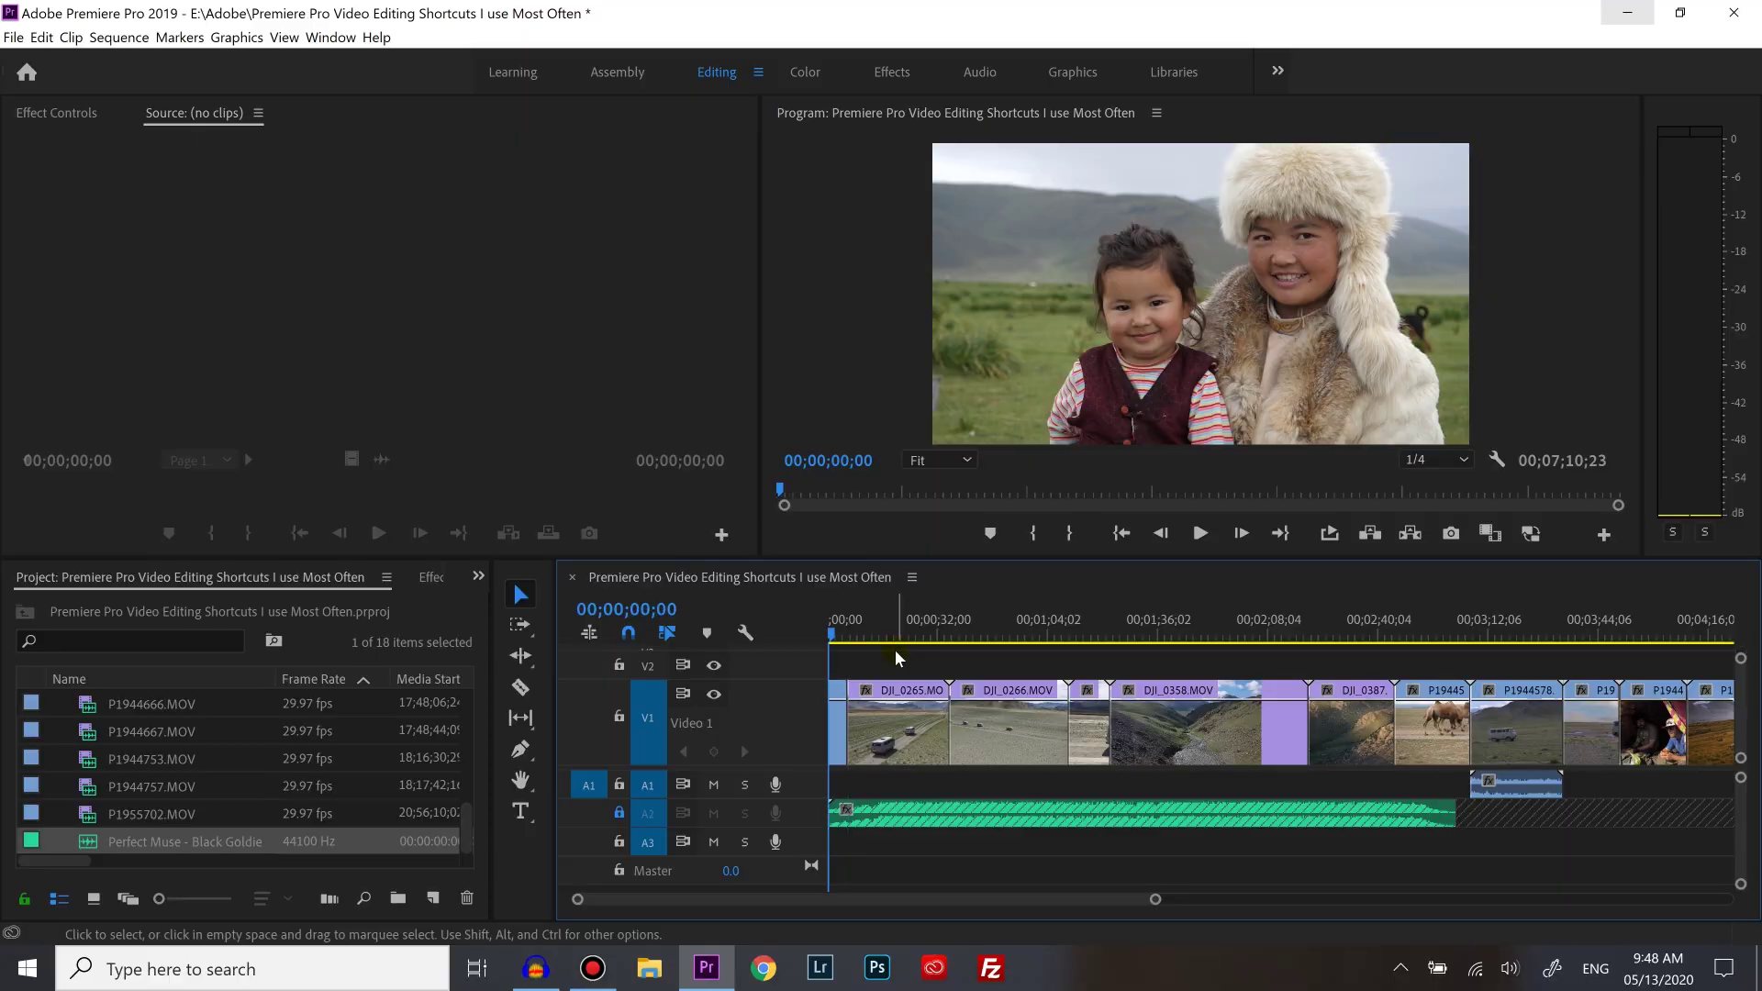
key("=")
key("=")
key("=")
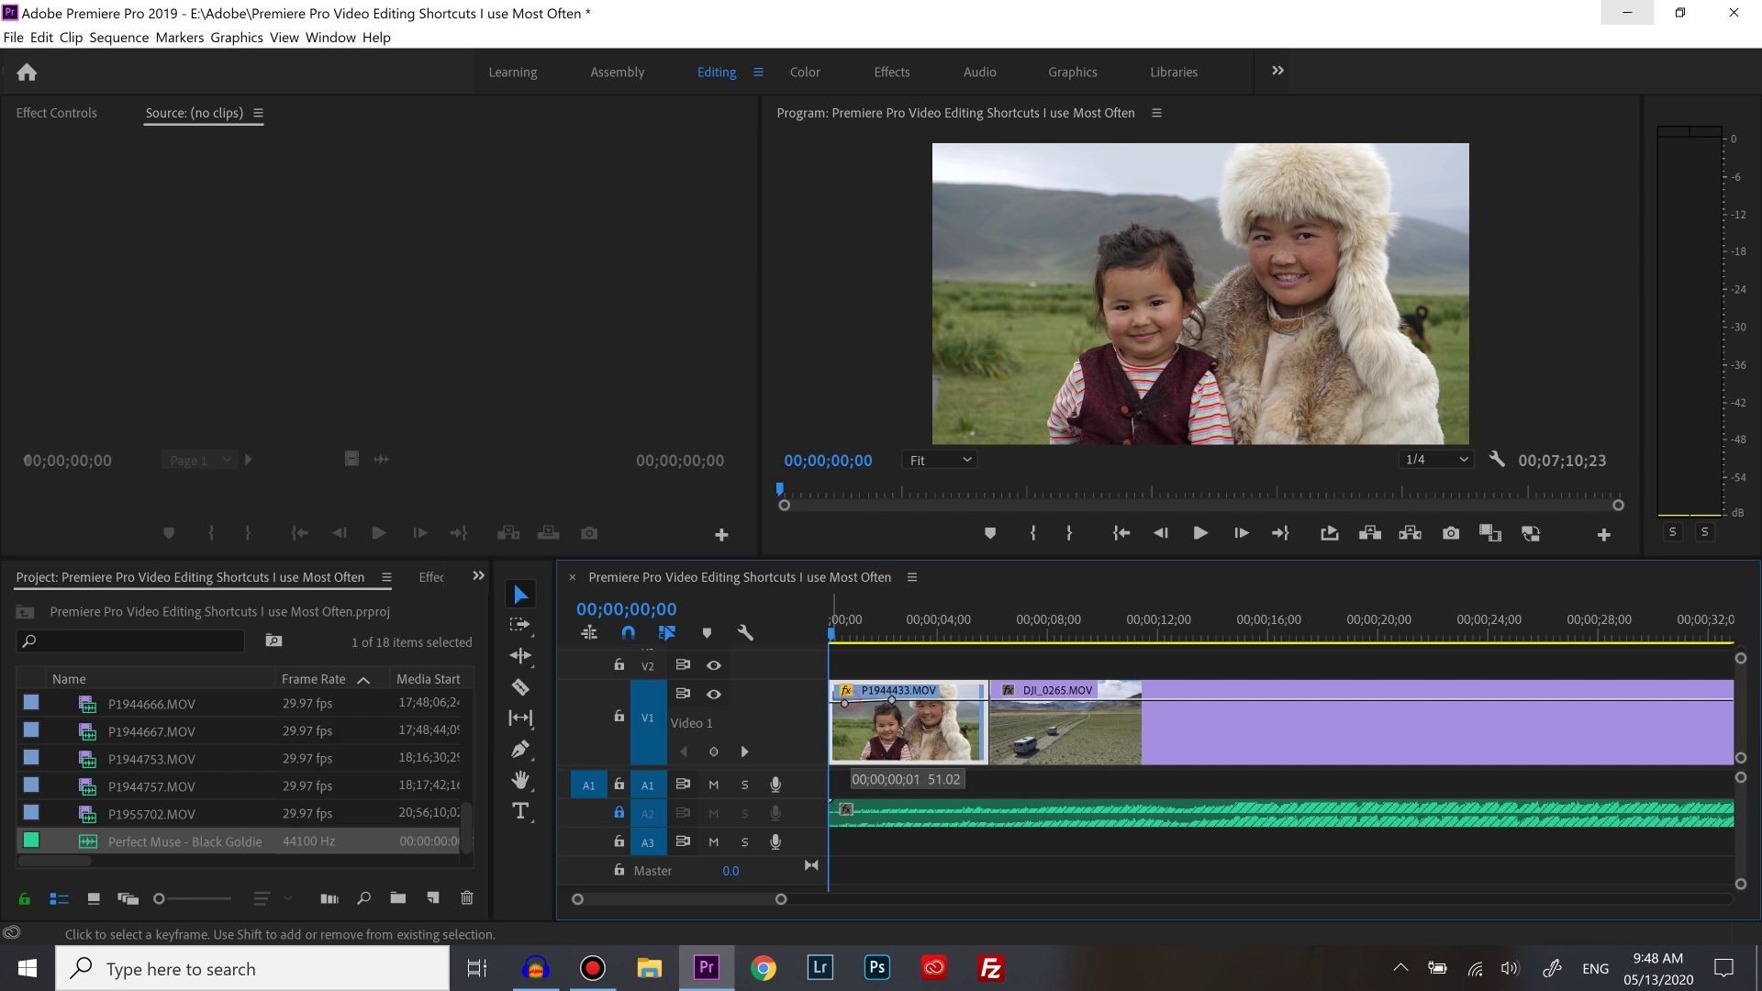
Step: Pull P1944433's opening opacity keyframe down to 0 for a fade-in from black, then preview it
left_click_drag(831, 757, 831, 758)
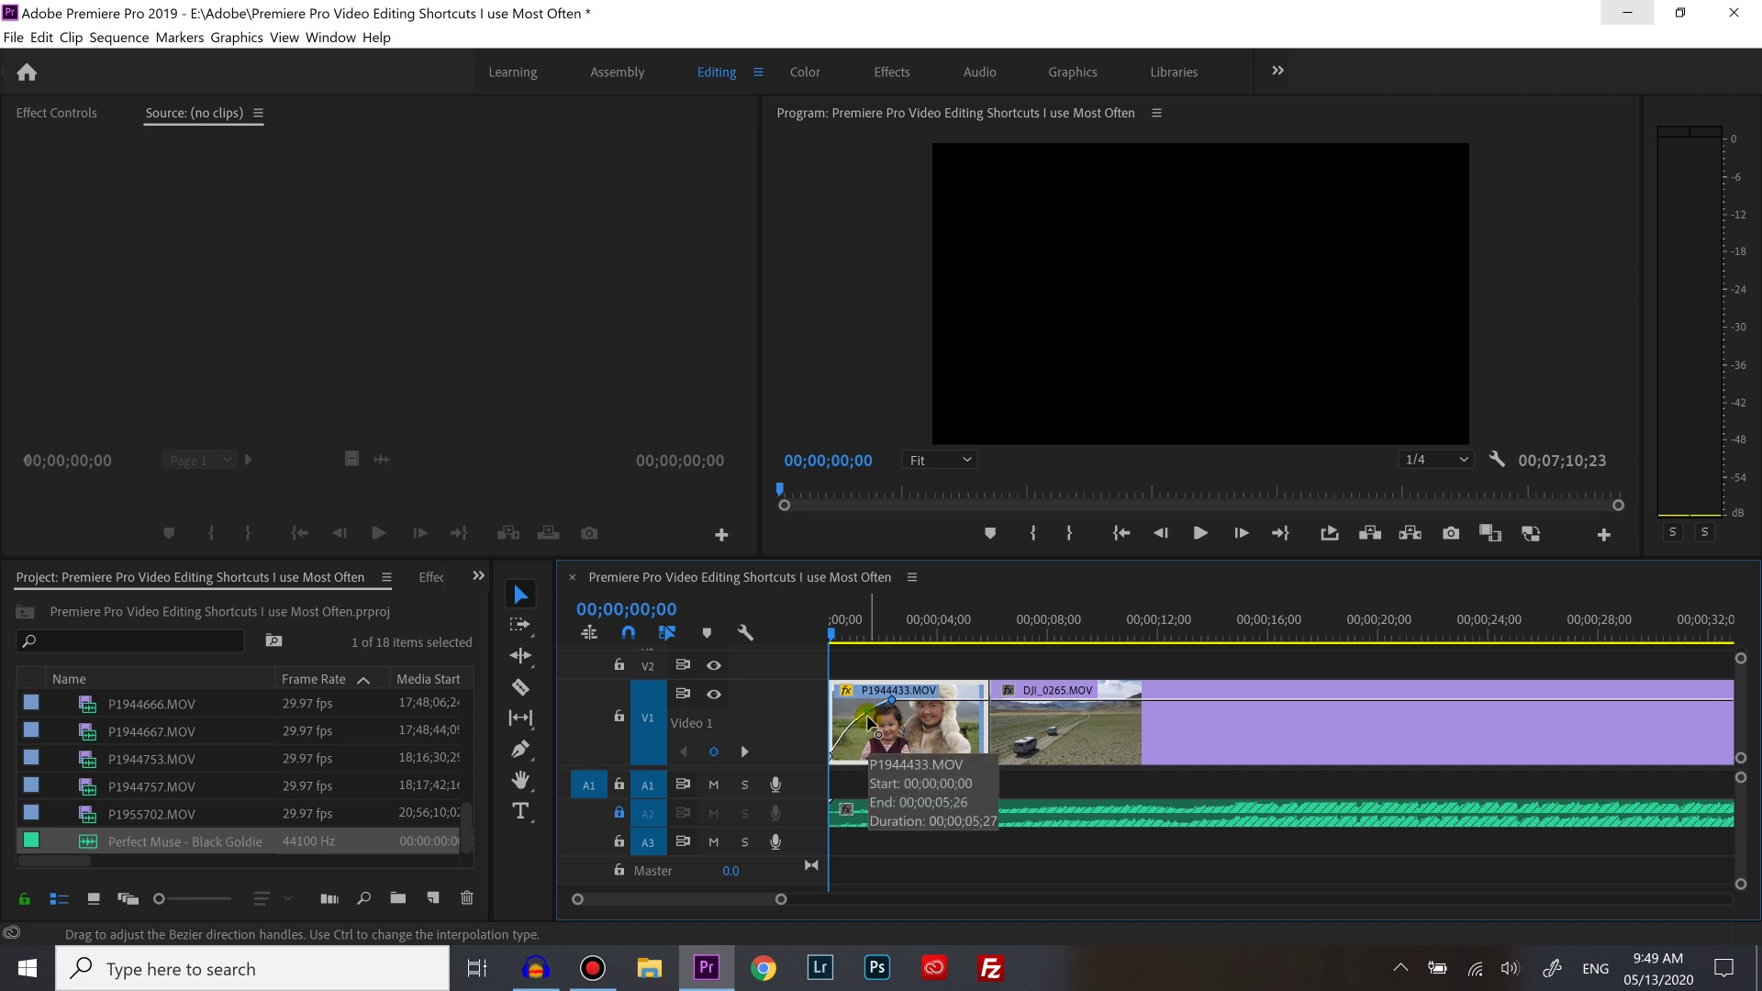
key("space")
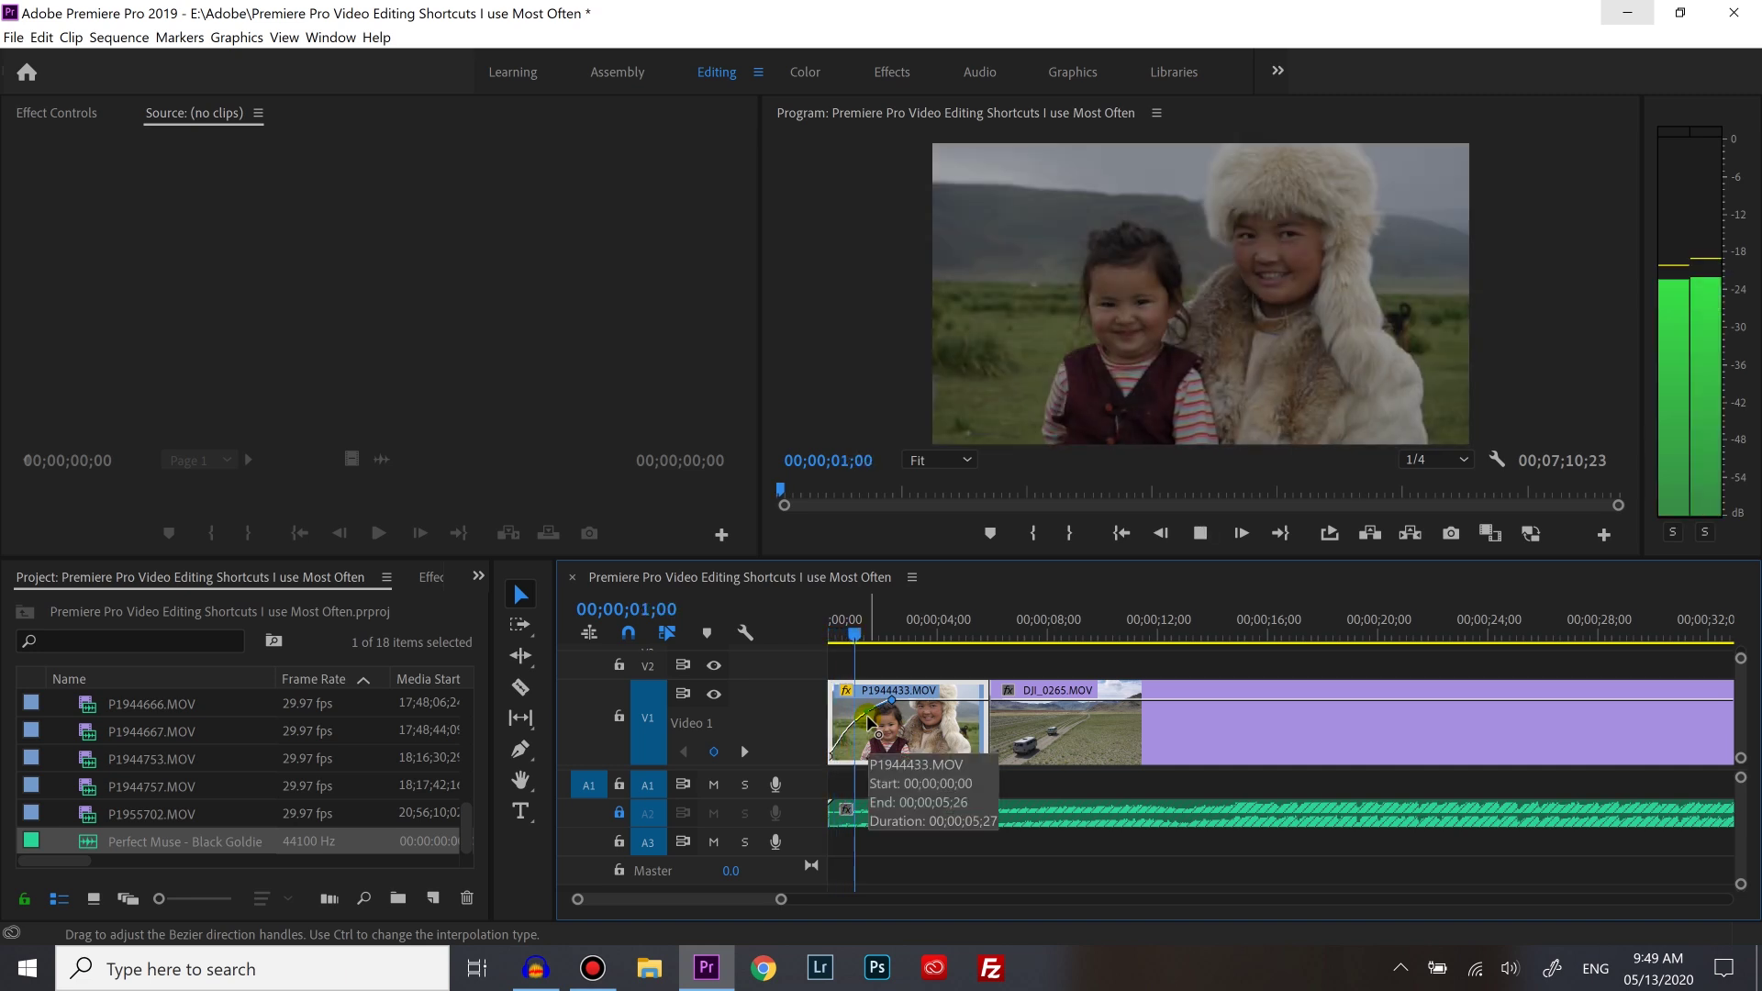
key("space")
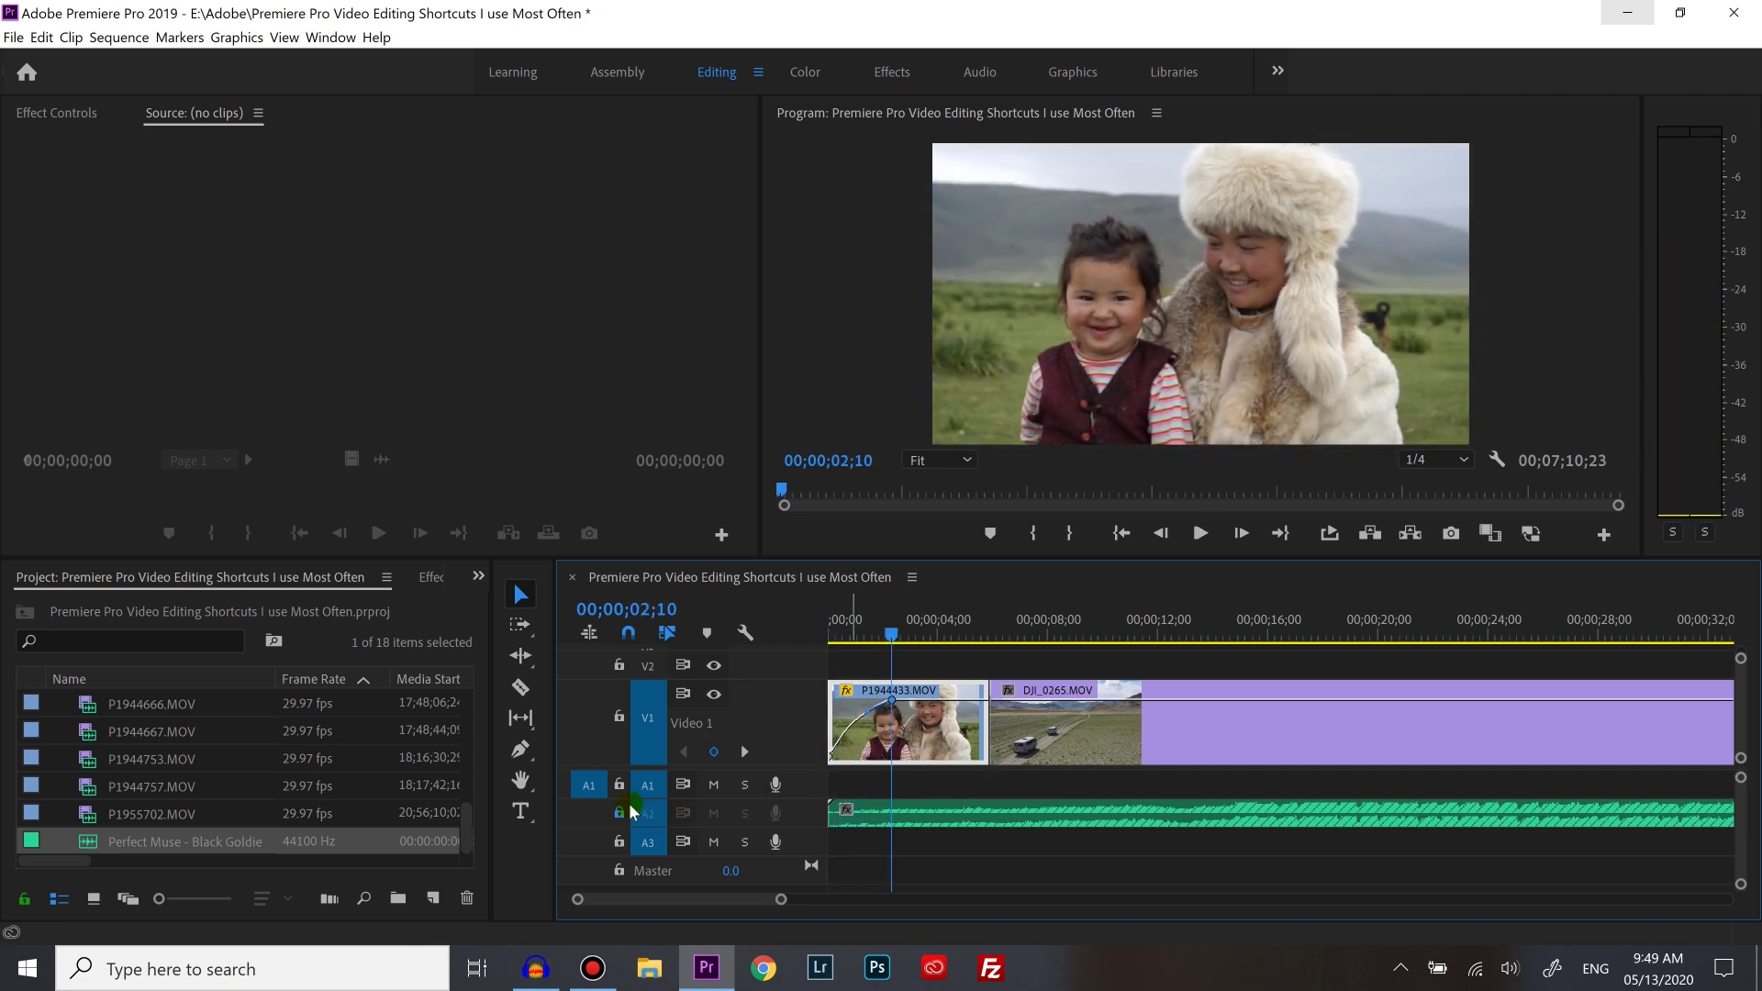
Step: Expand the A2 music track and add volume keyframes so it rises to 0.00 dB around 02;18
double_click(800, 816)
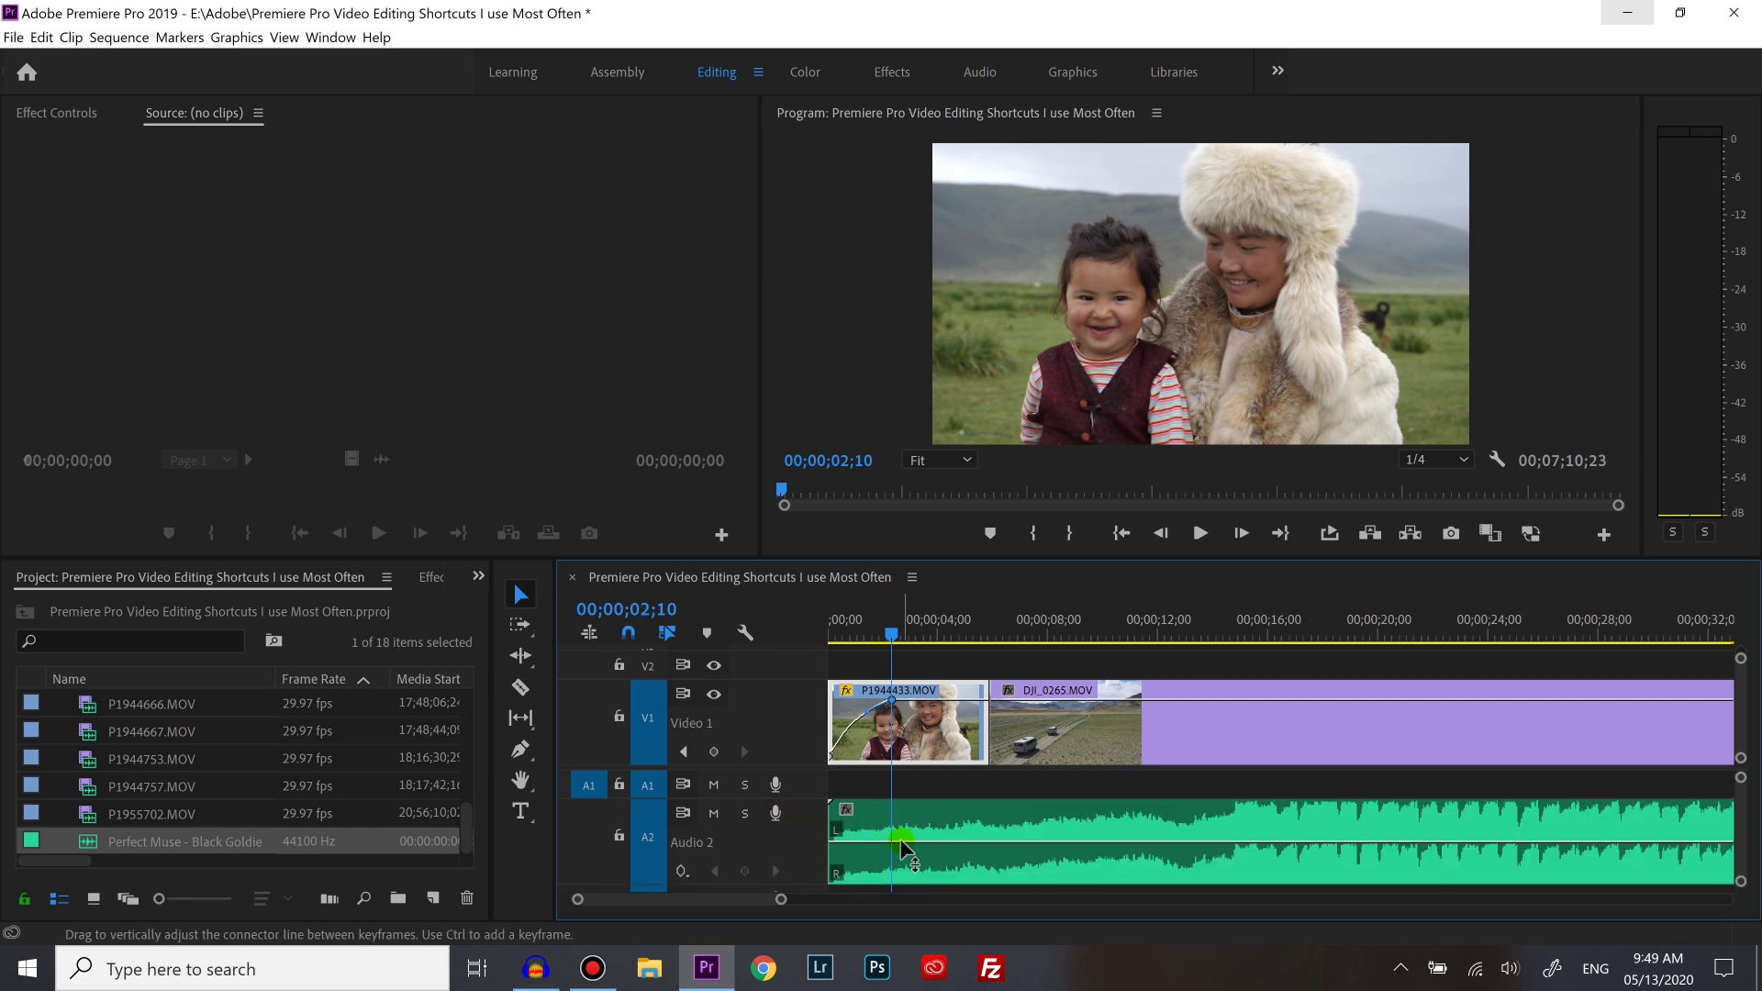
left_click(899, 844)
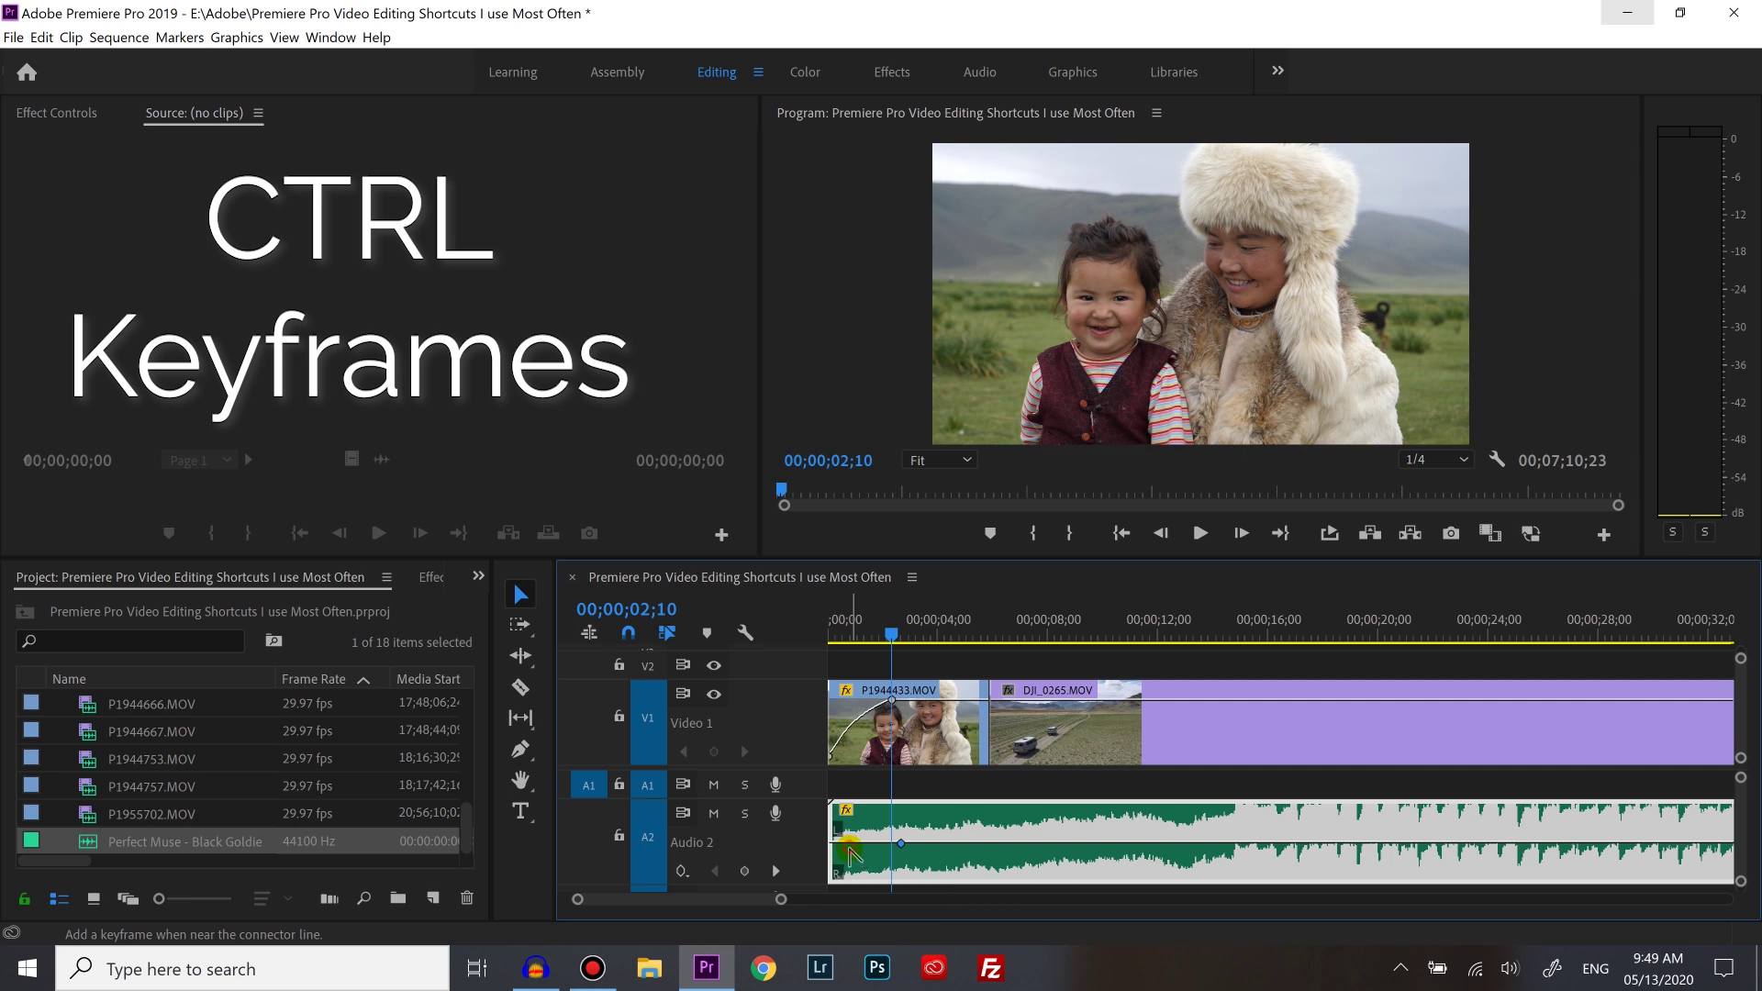
left_click(896, 848, "ctrl")
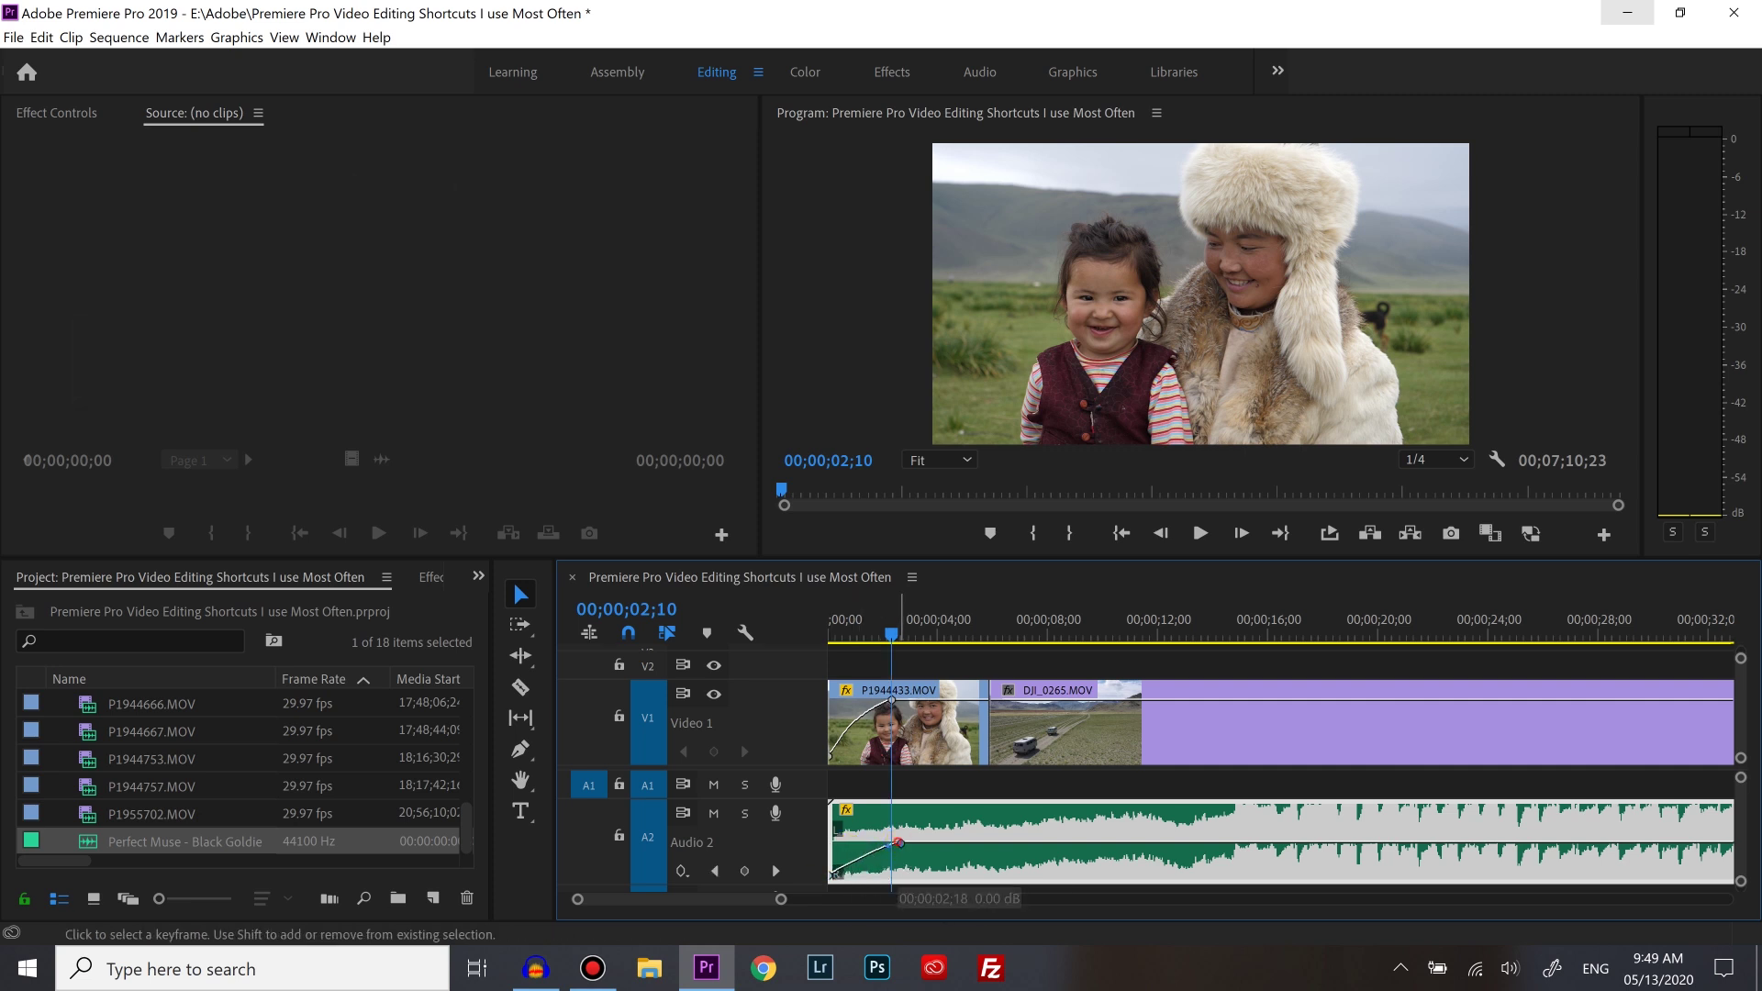
left_click_drag(898, 841, 902, 845)
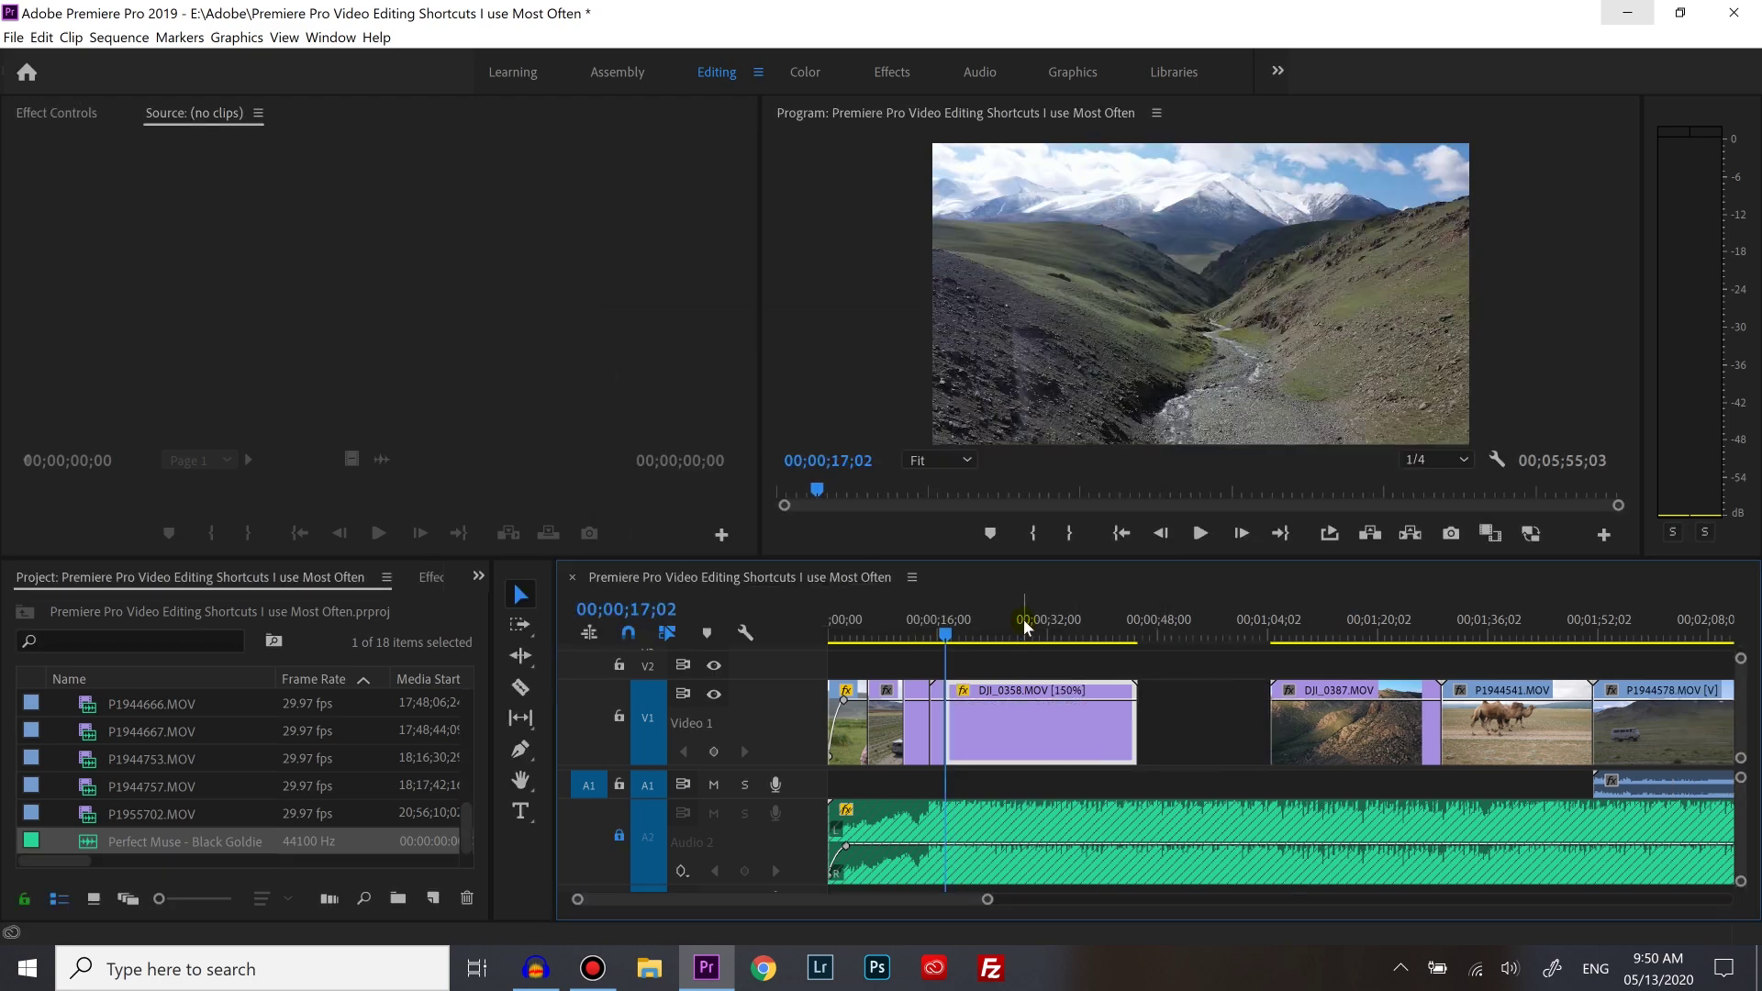
Step: Unlink and remove P1944578's camera audio, then ripple-trim the following clips at the playhead
right_click(1124, 725)
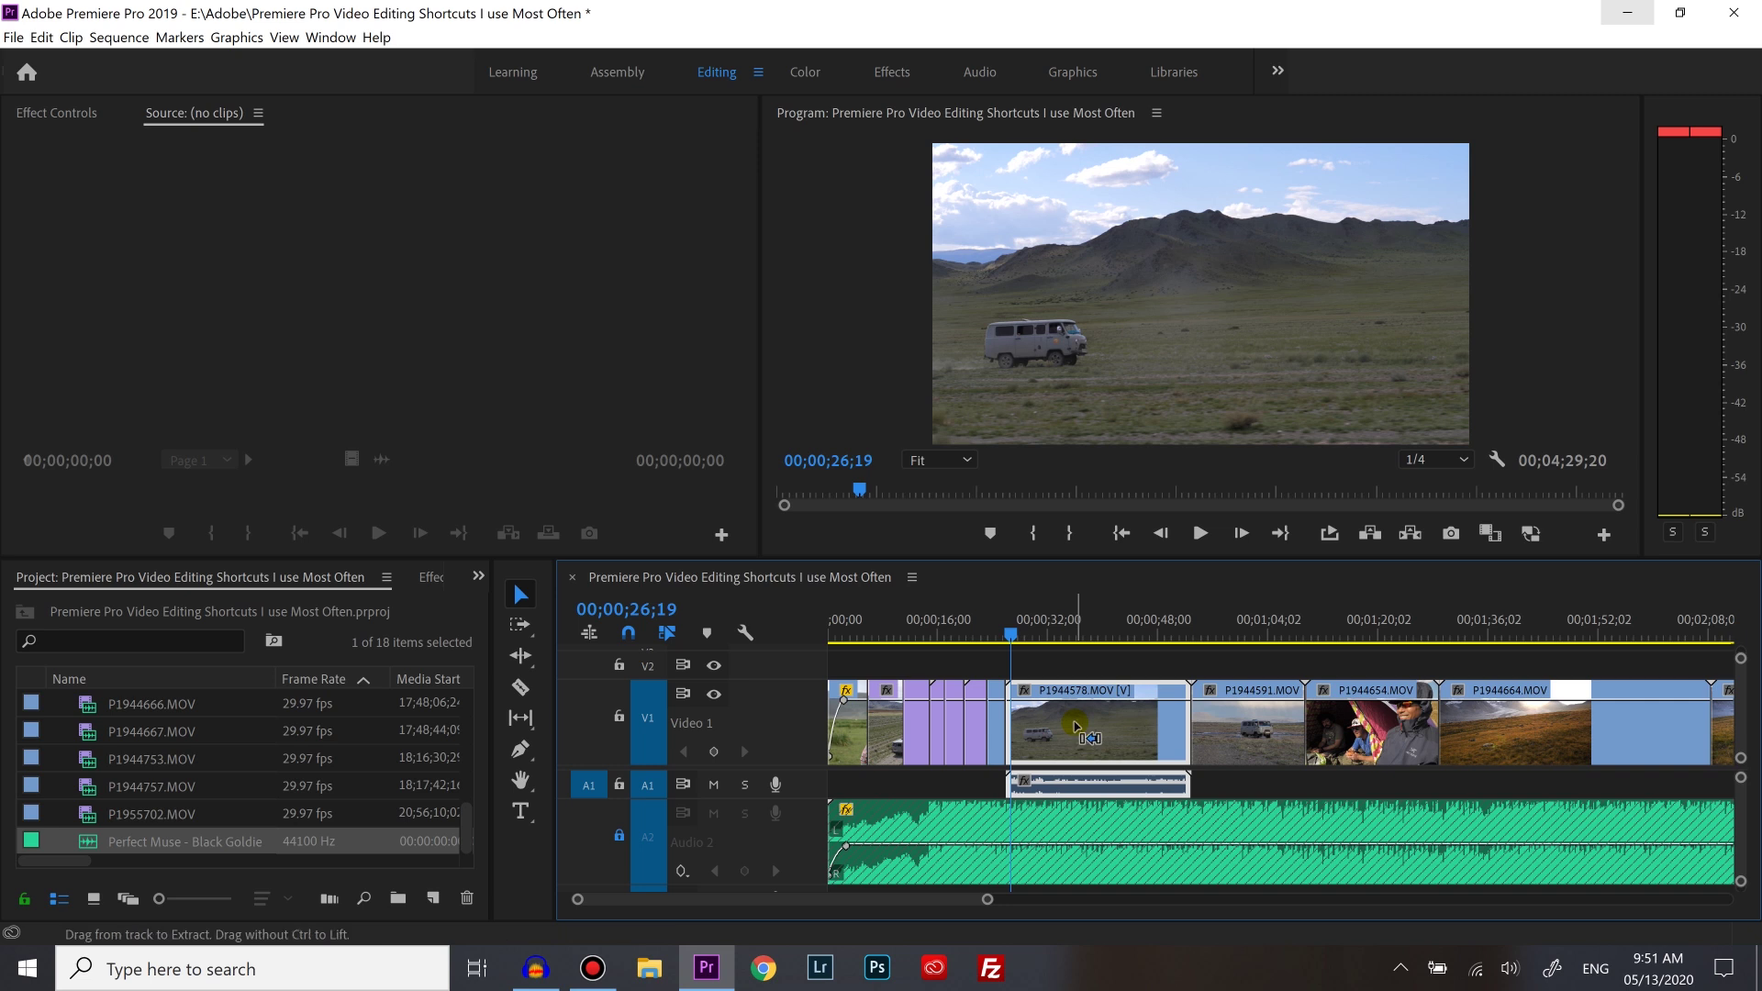
key("ctrl+l")
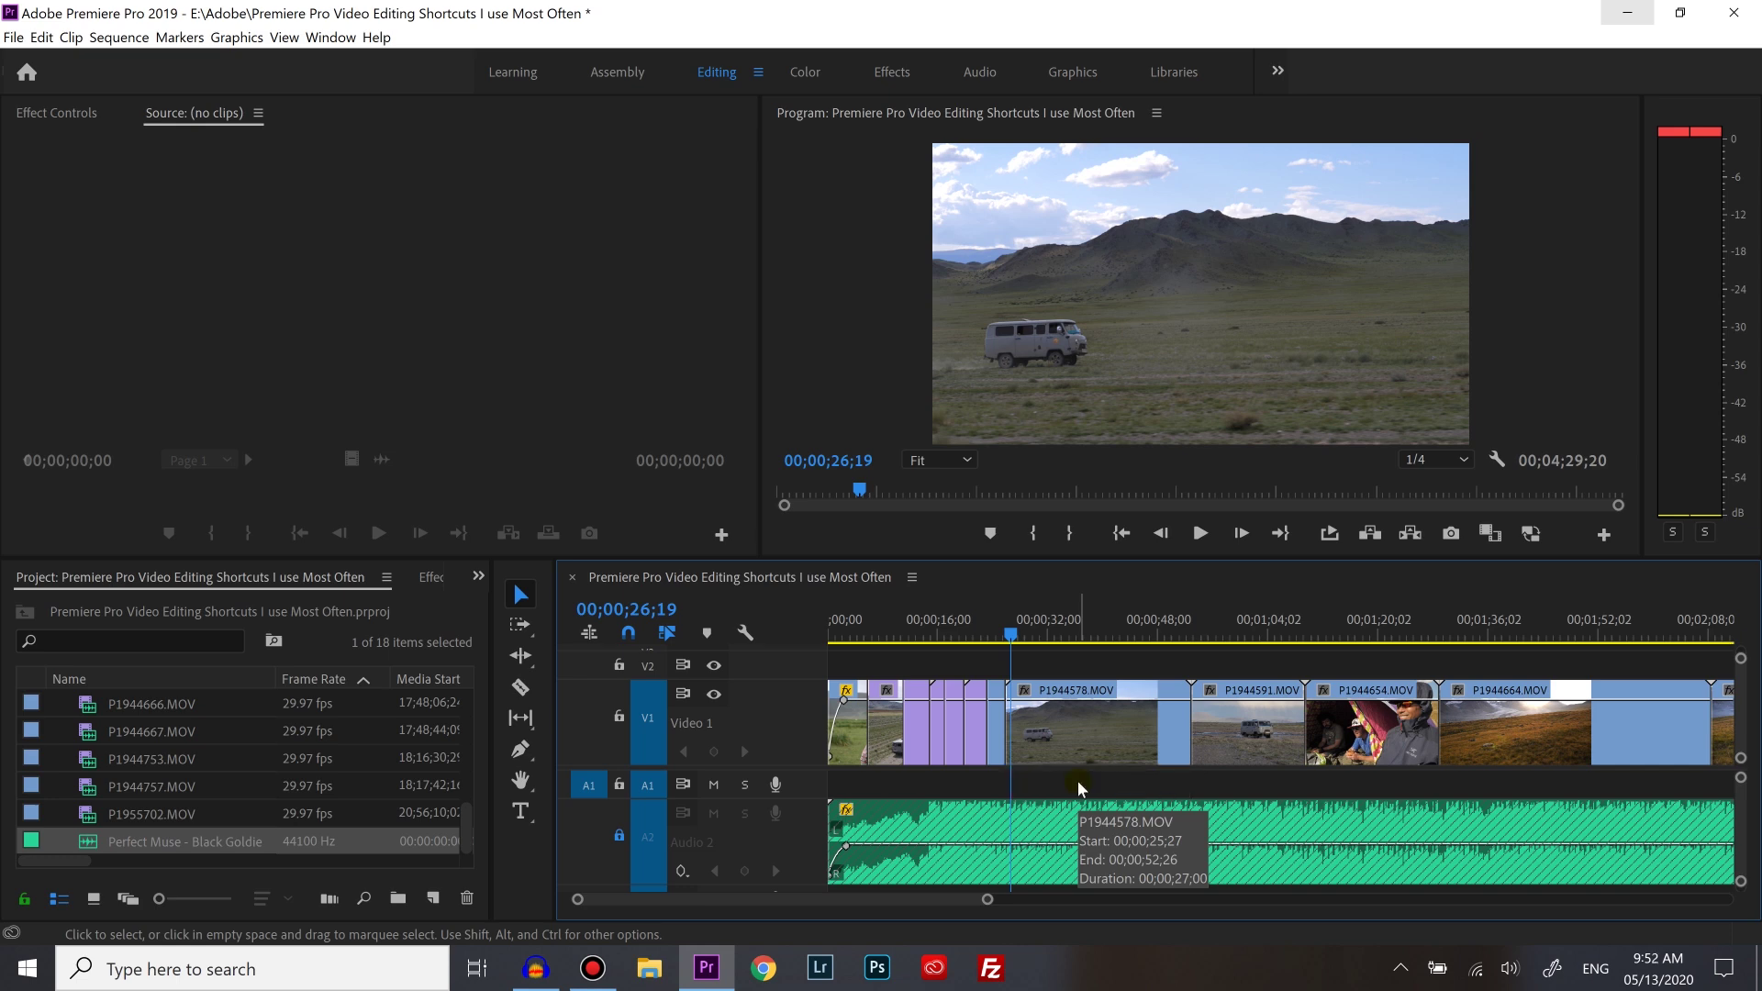
key("space")
key("w")
key("w")
key("w")
key("w")
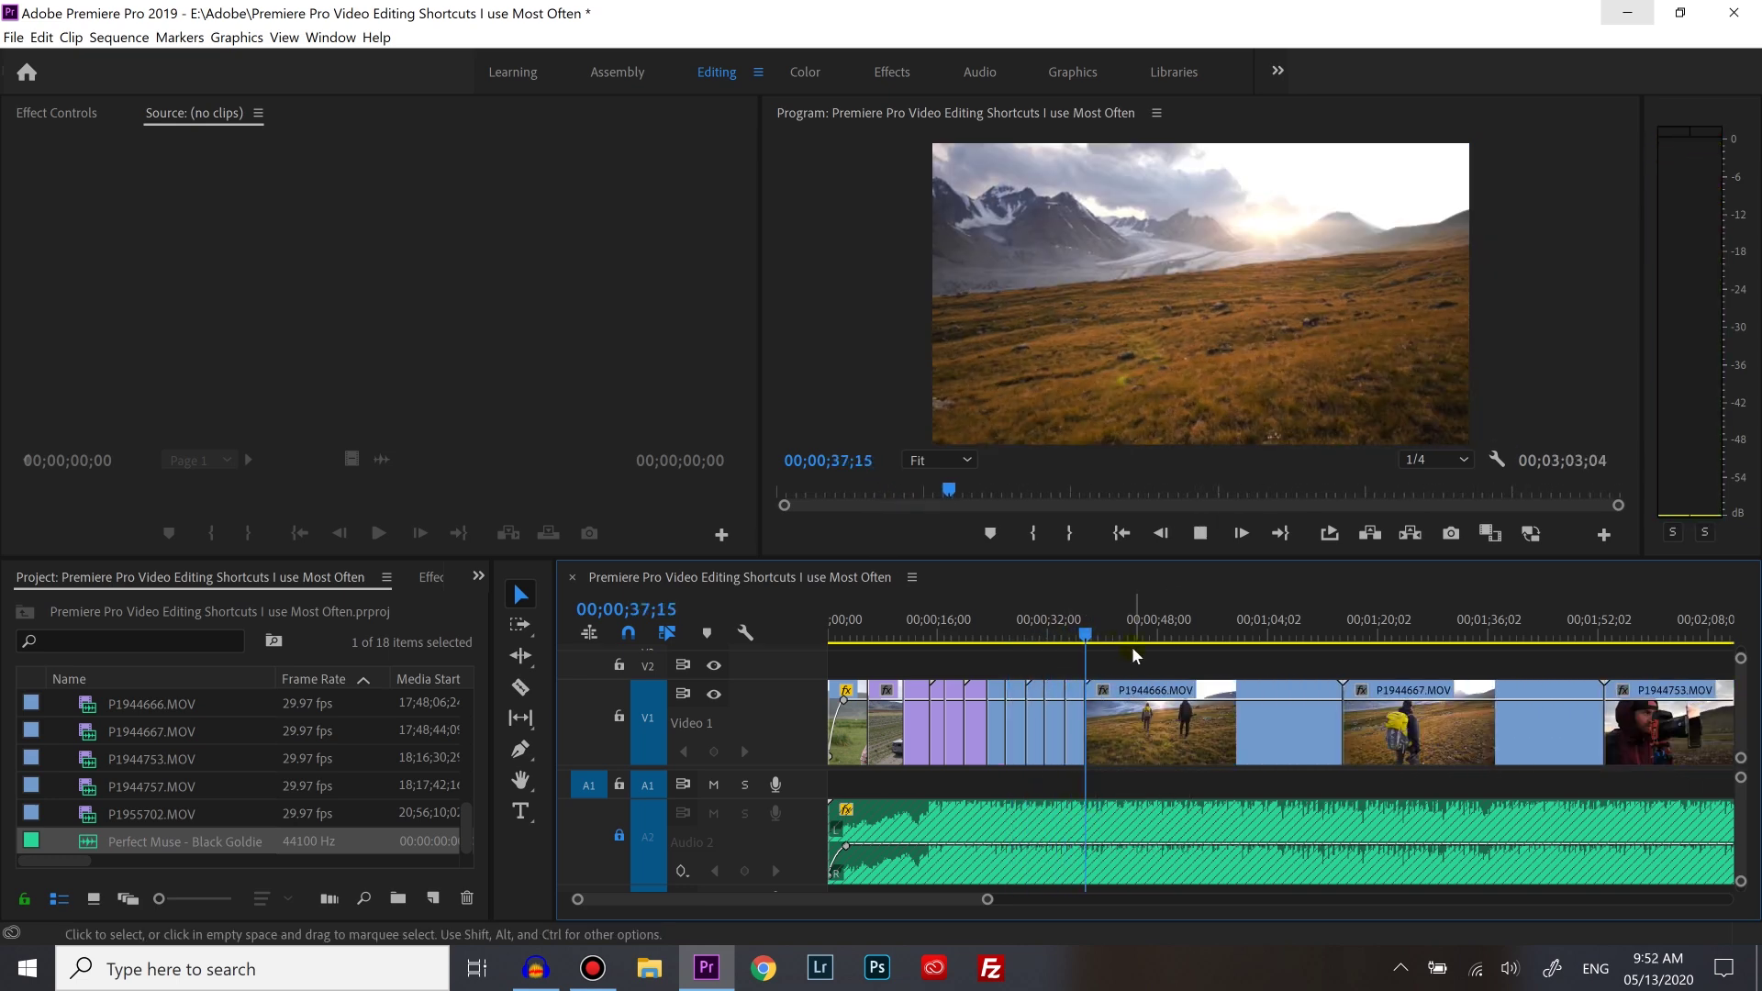
key("w")
key("w")
key("w")
key("w")
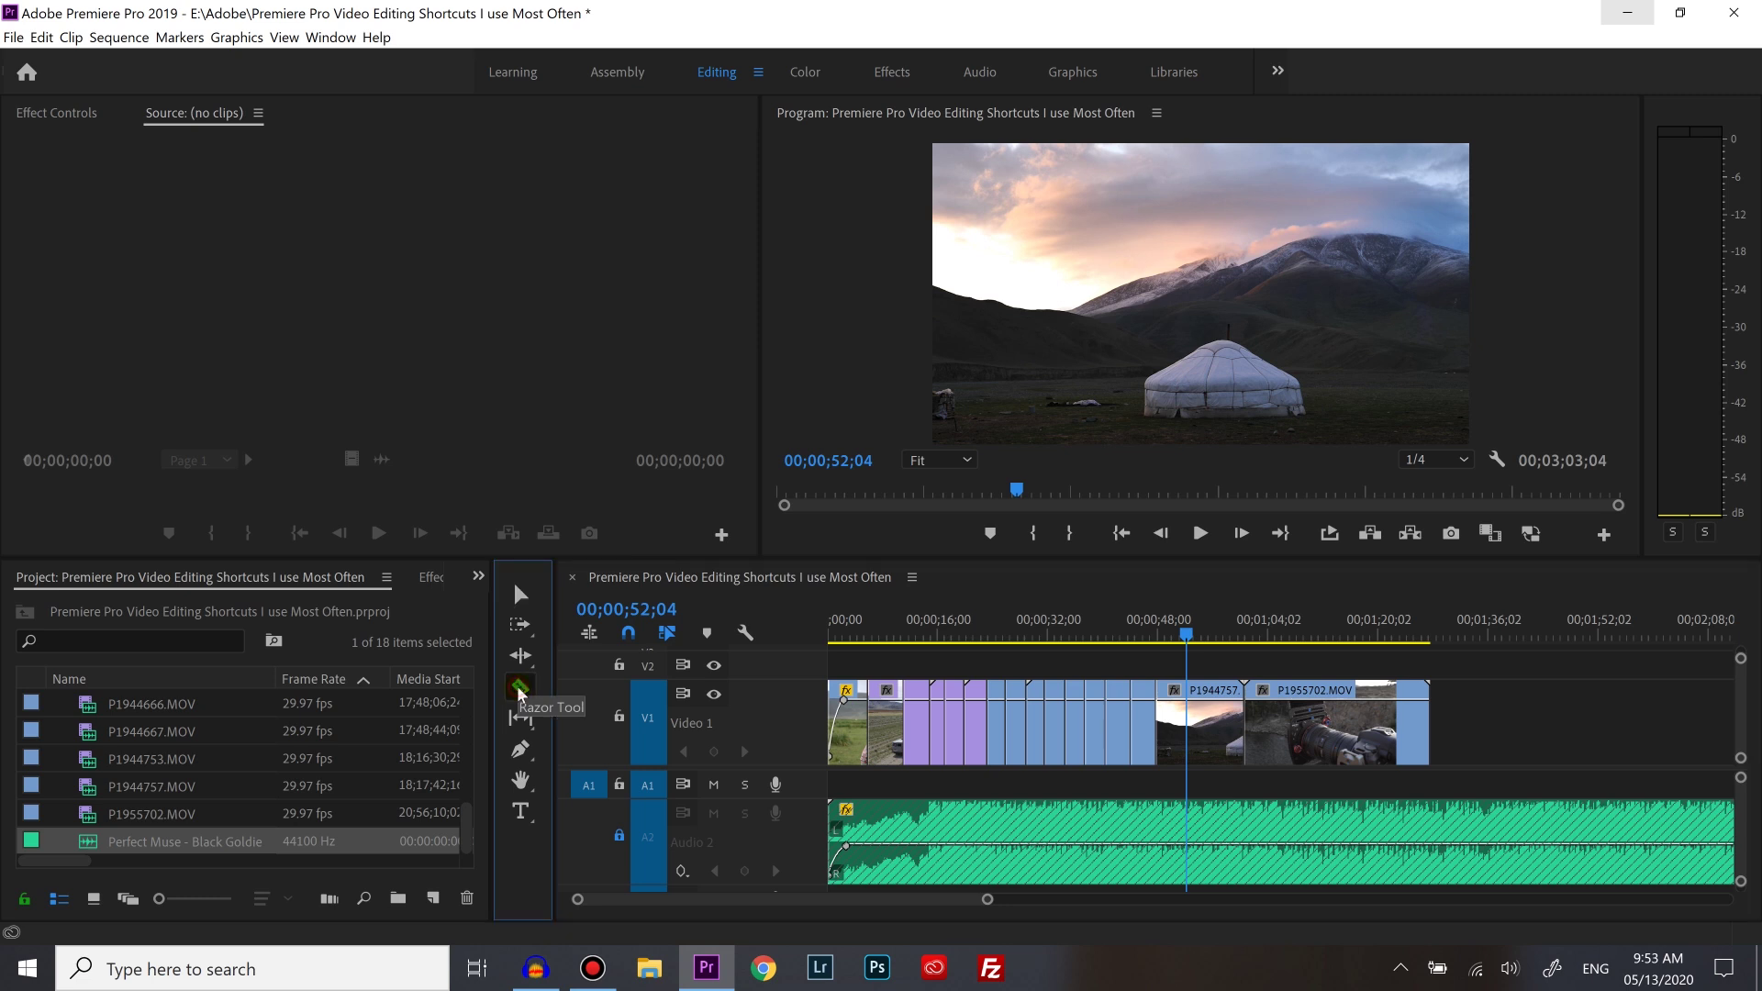
Step: Cut P1944757 in two at the playhead with Ctrl+K, back on the Selection tool
left_click(519, 689)
left_click(987, 725)
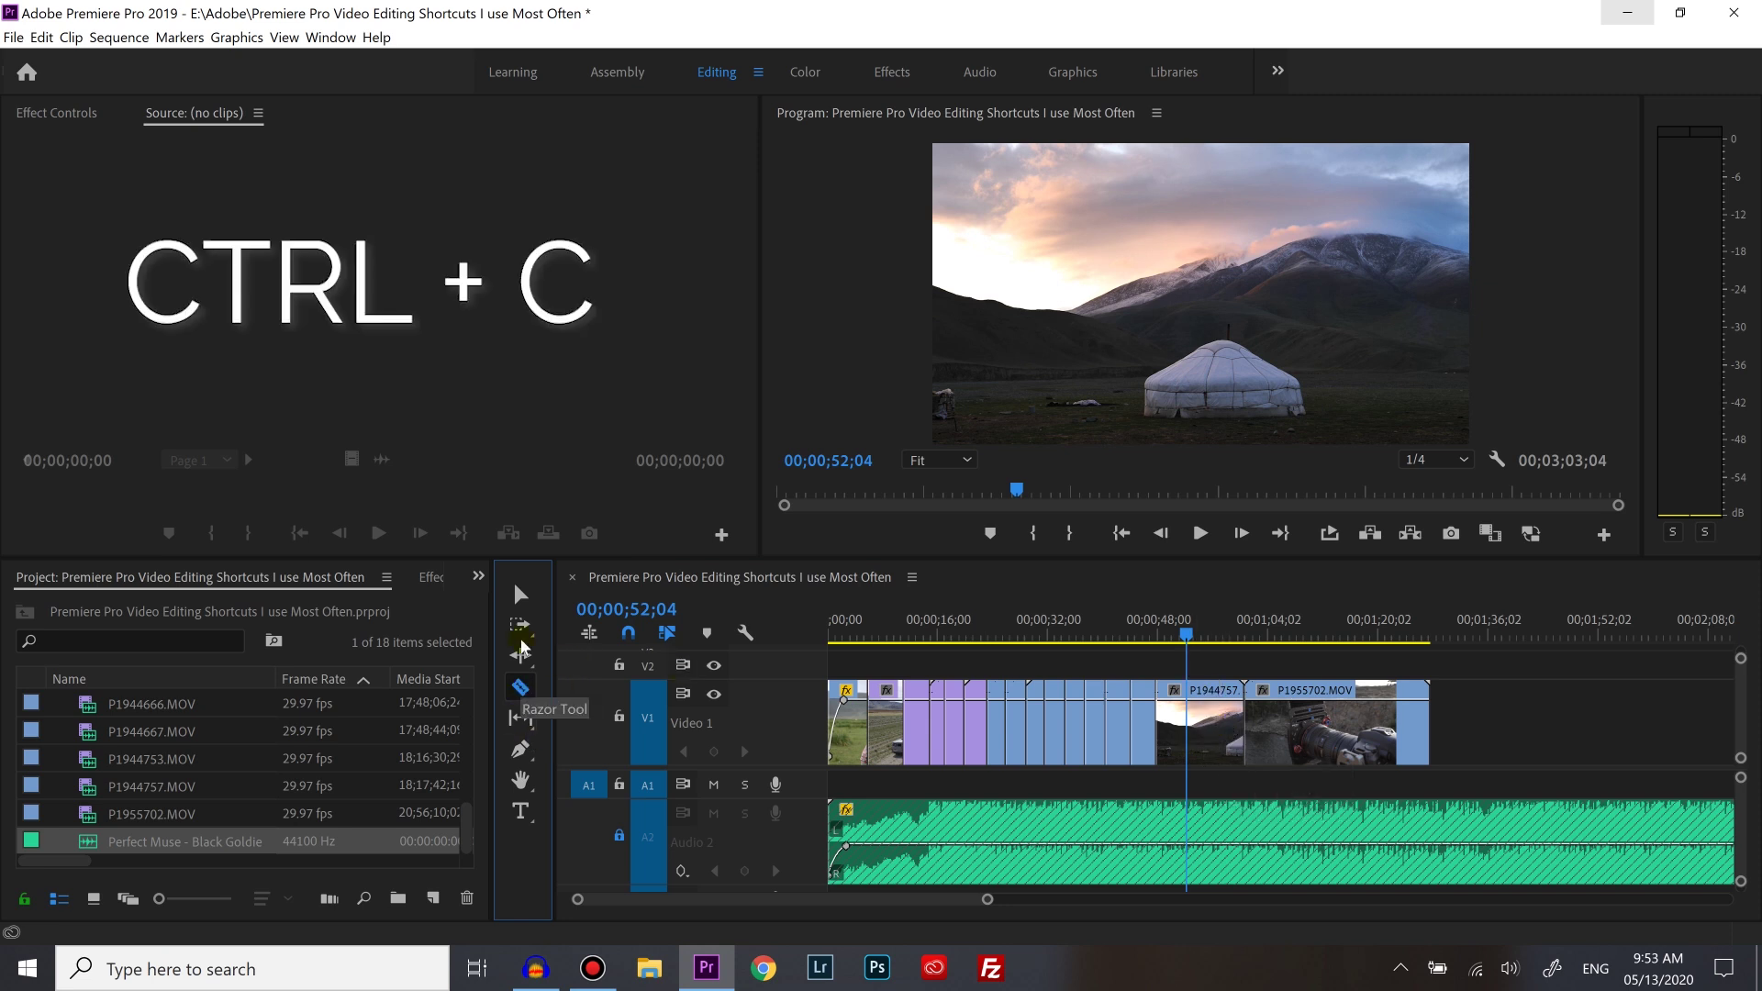
left_click(521, 593)
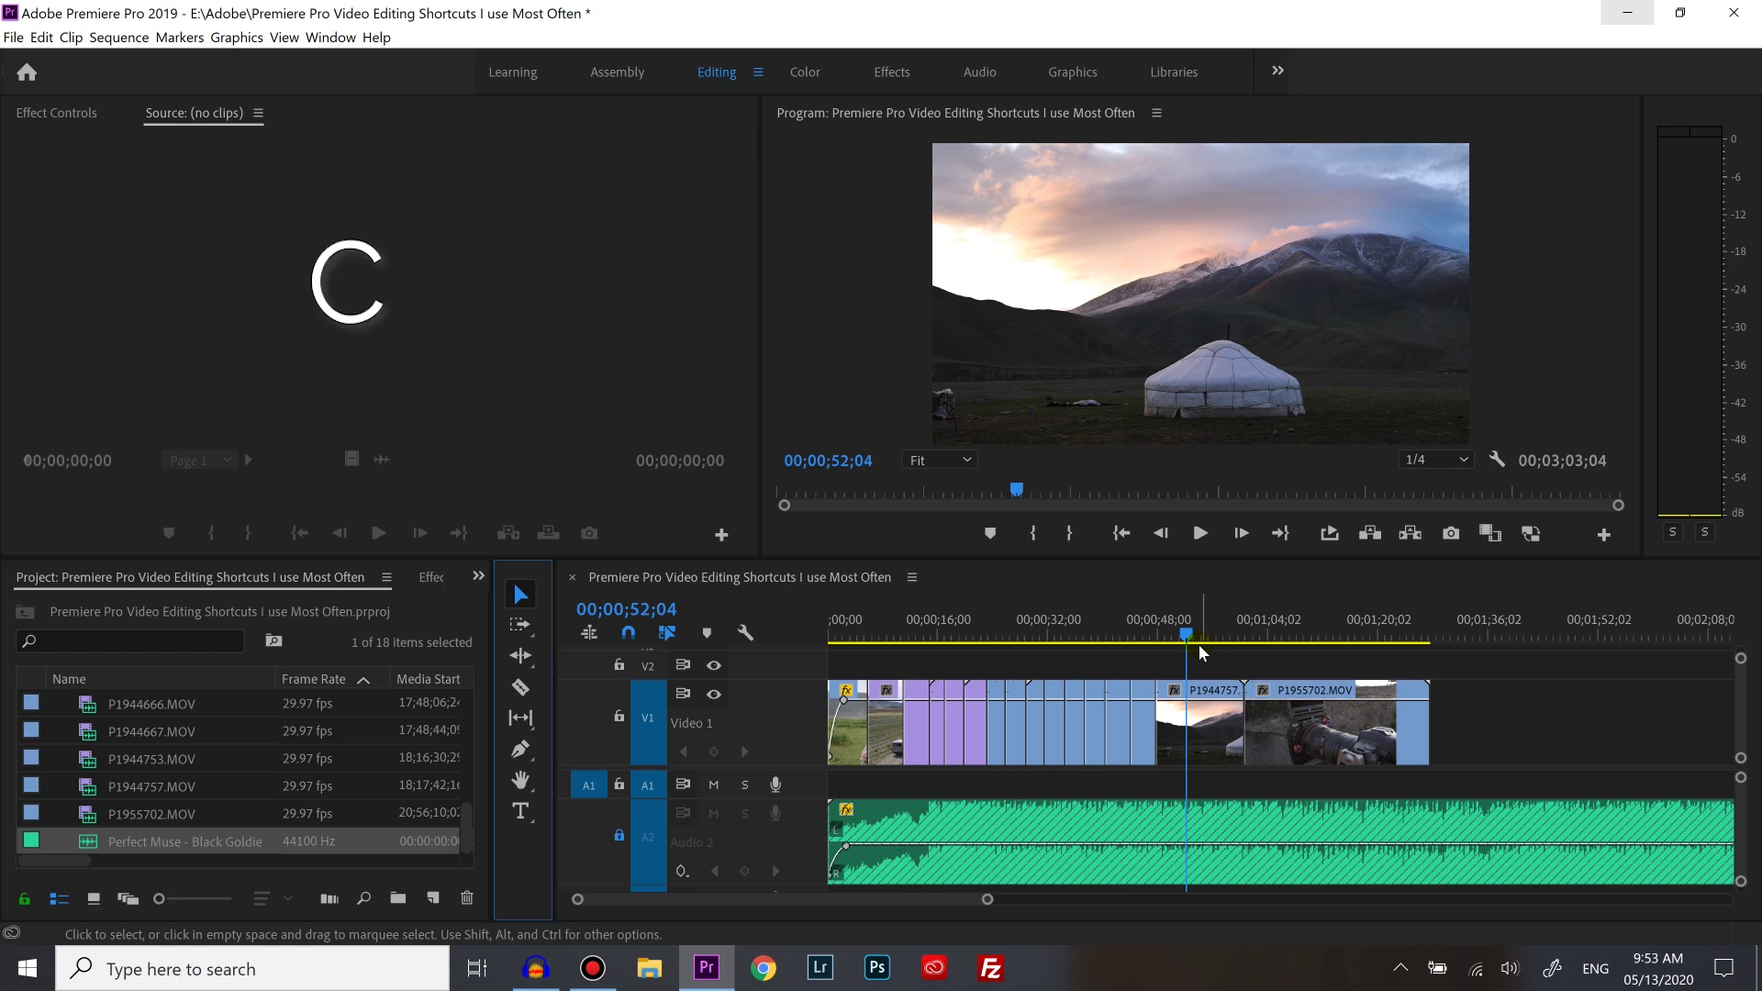
key("ctrl+k")
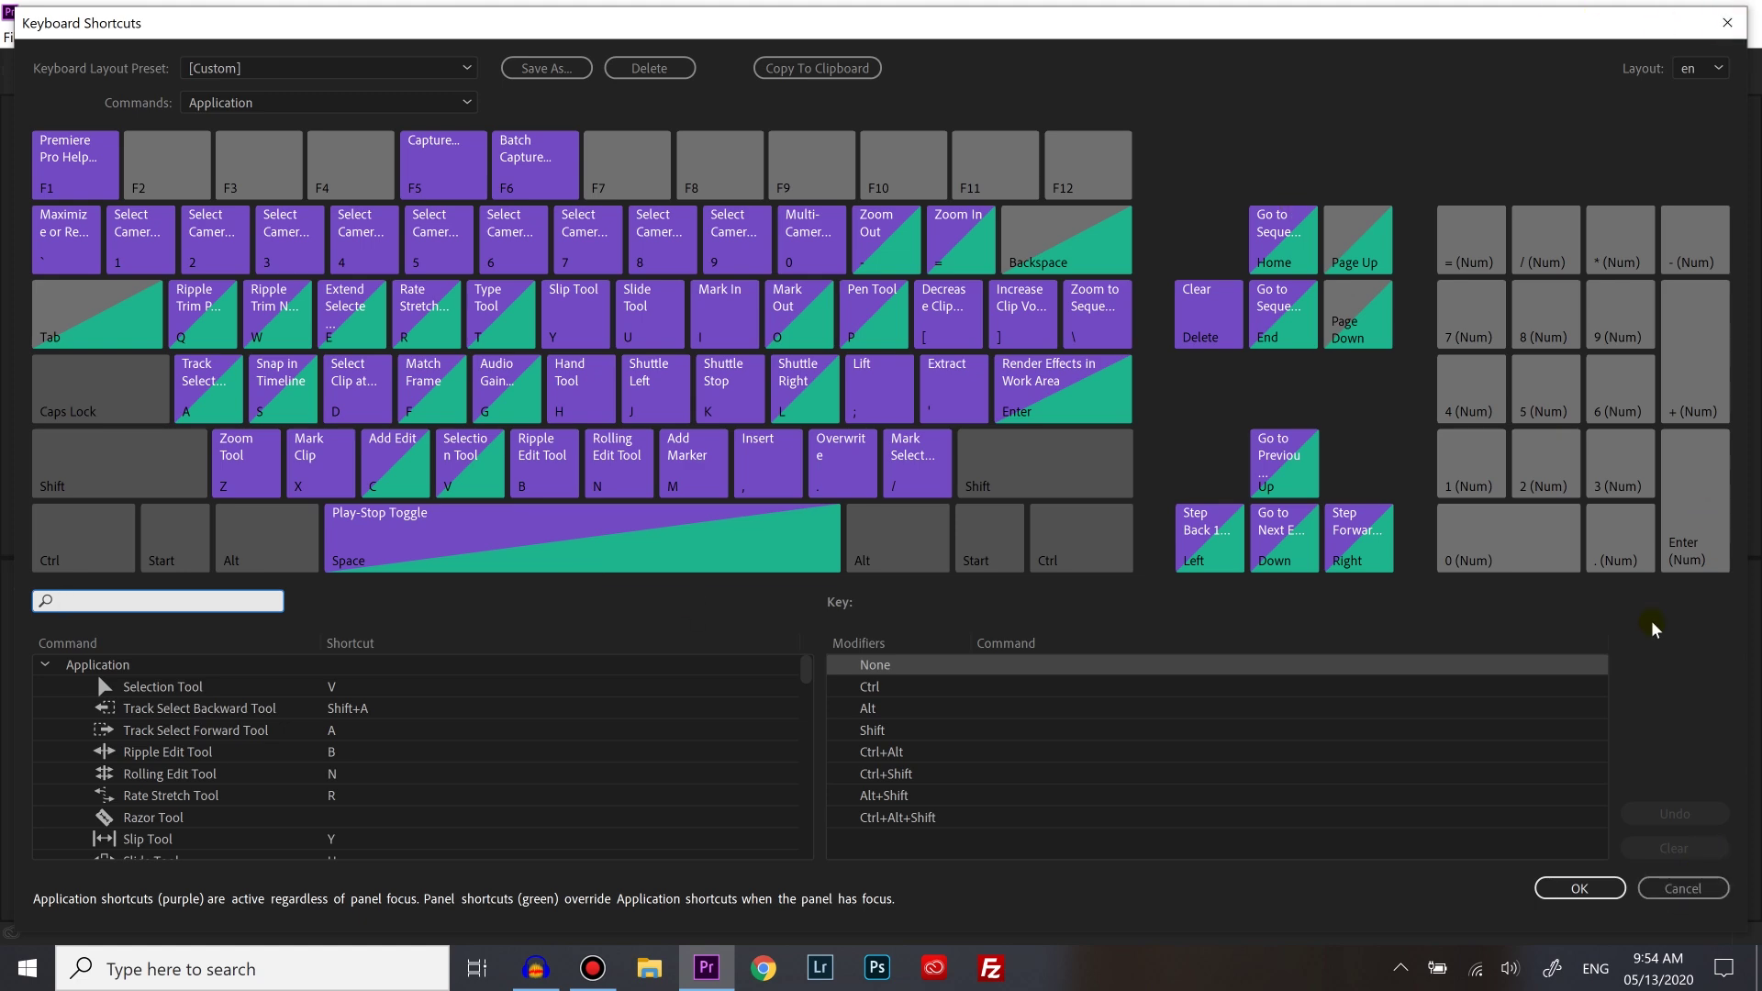
Step: Close the Keyboard Shortcuts dialog to return to the Editing workspace
left_click(1733, 28)
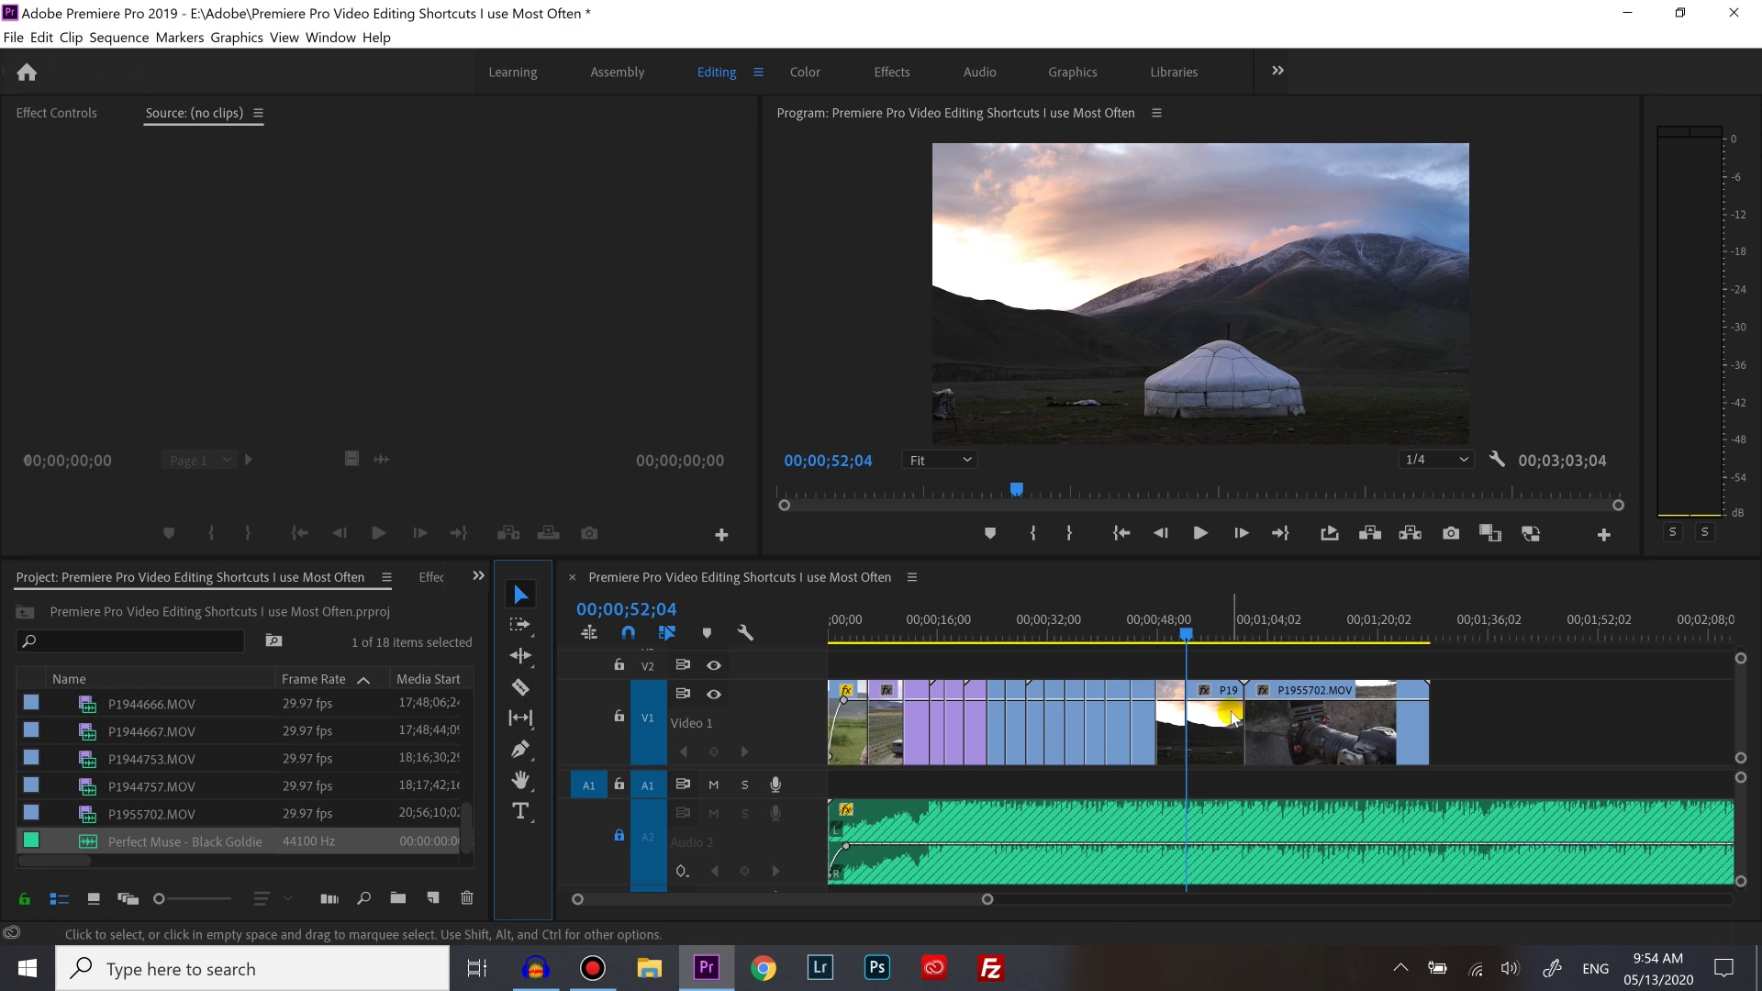
Step: Locate the gap near 00;00;56;00 and select every clip after it on V1 to close it
left_click(1215, 606)
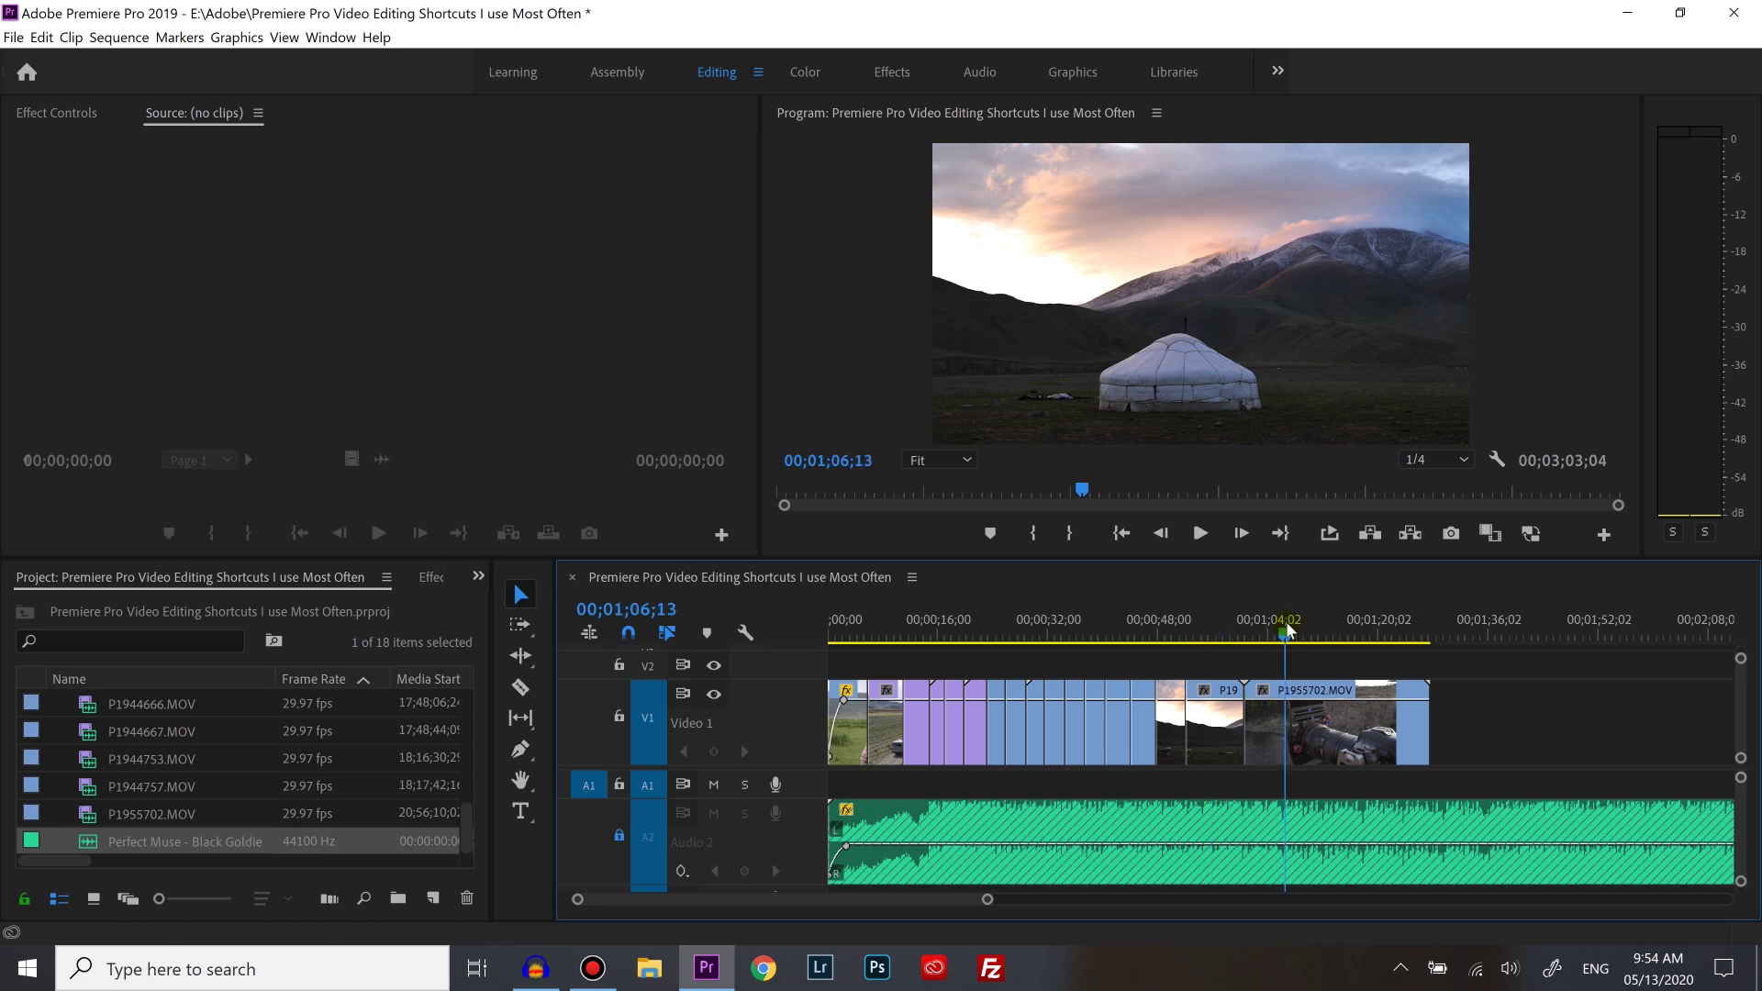
left_click(521, 686)
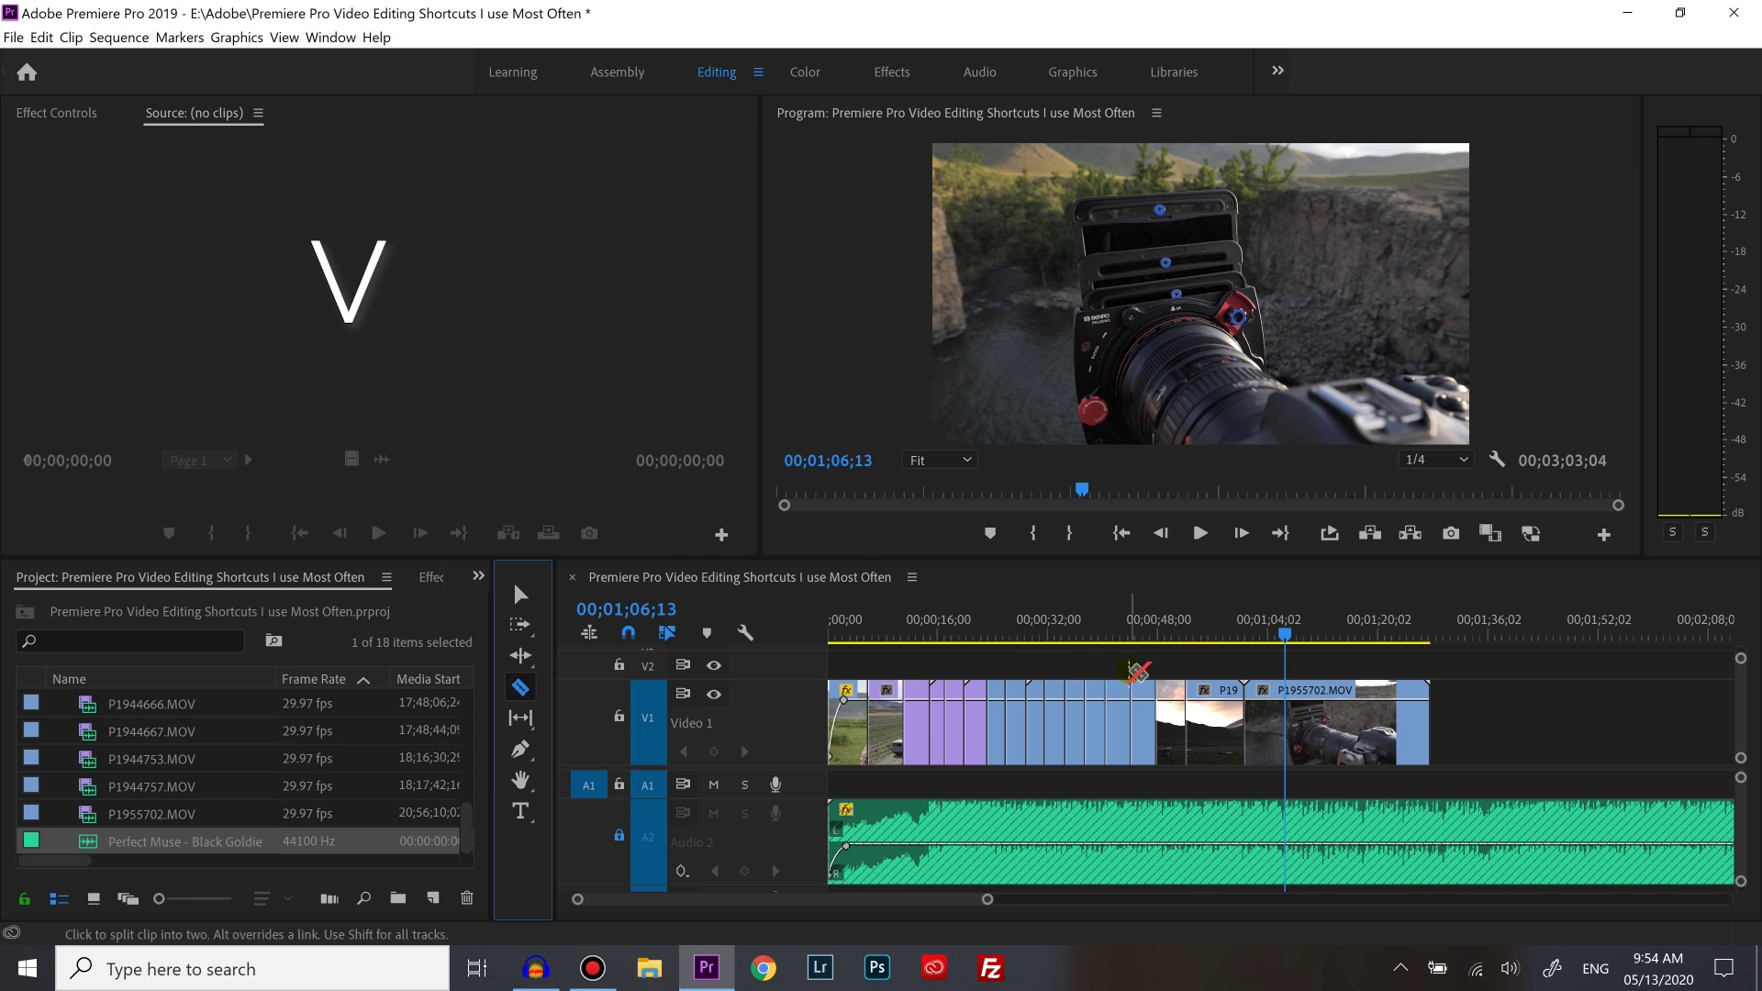
key("v")
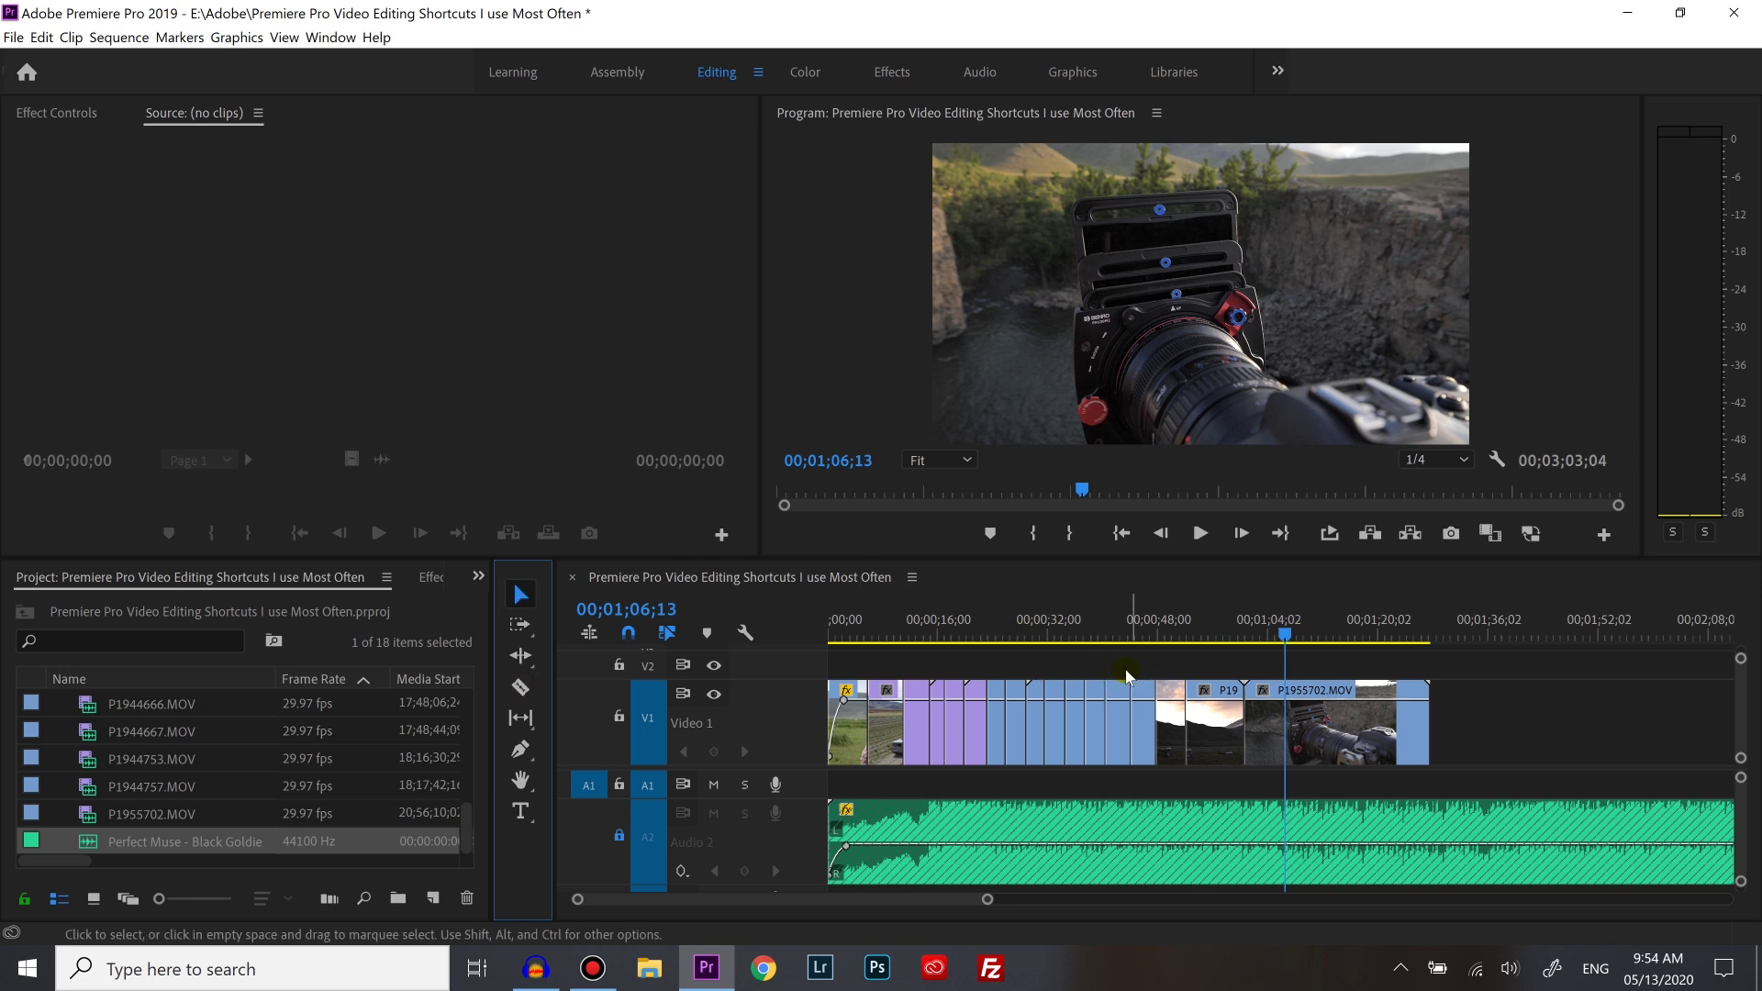
left_click_drag(1192, 637, 1253, 636)
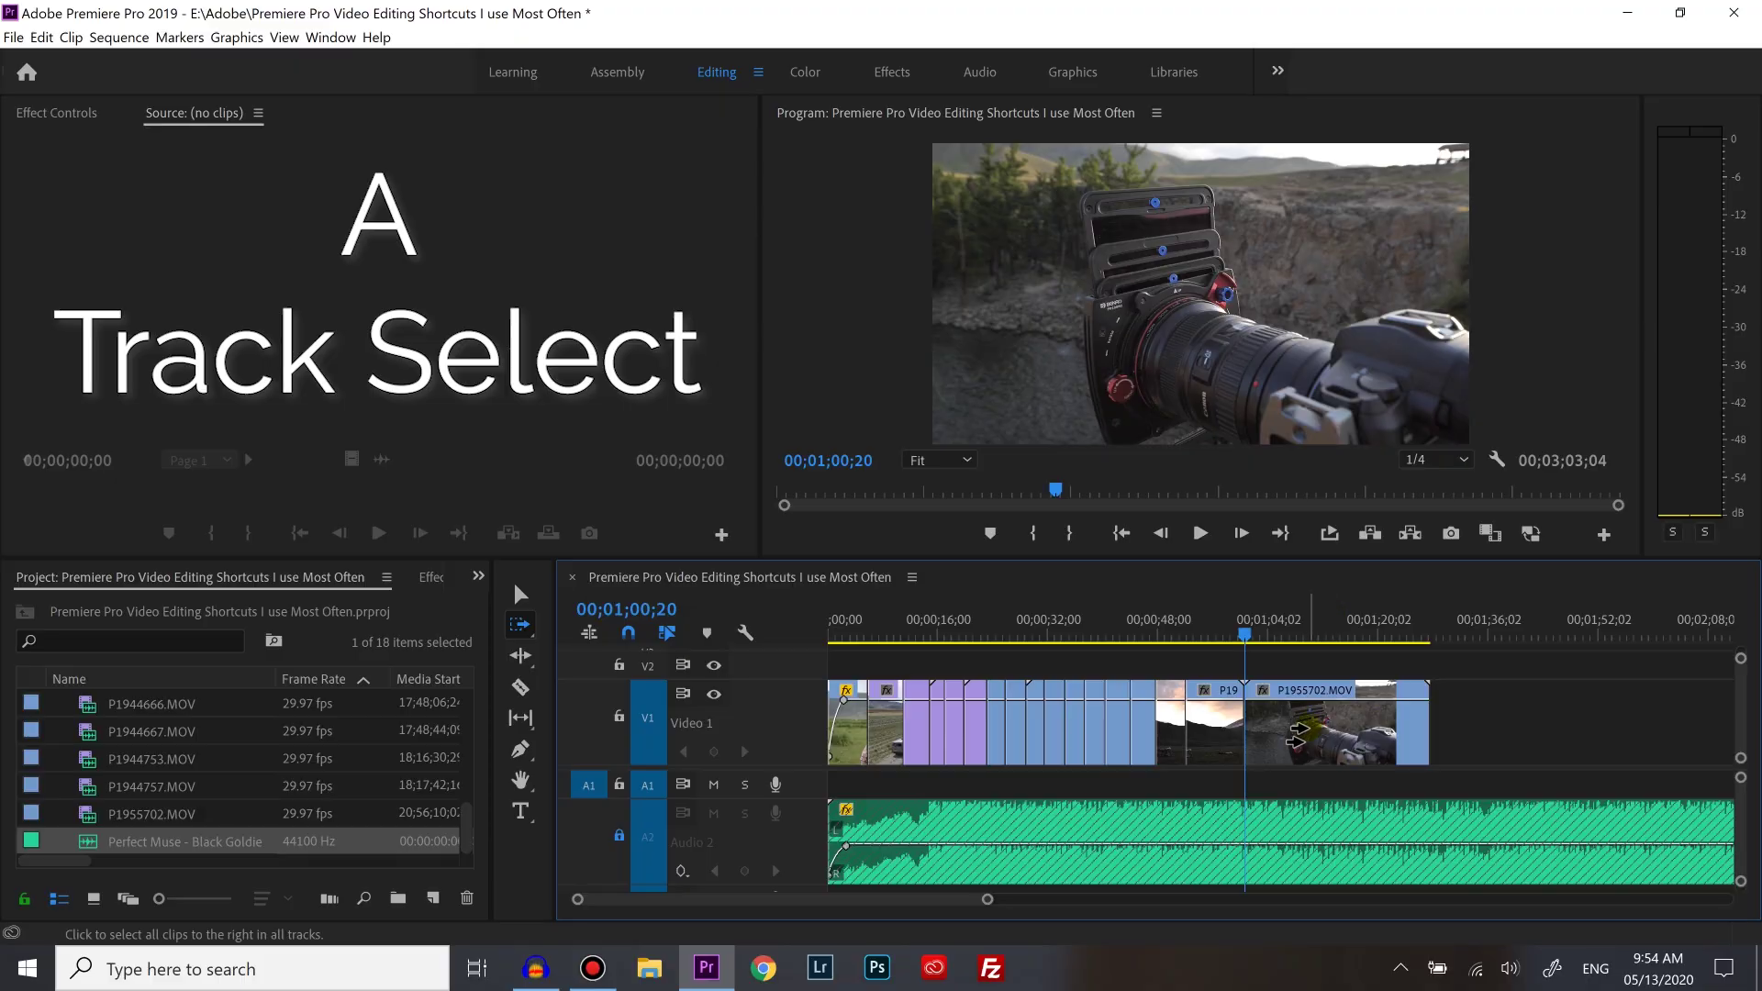
left_click(1138, 709)
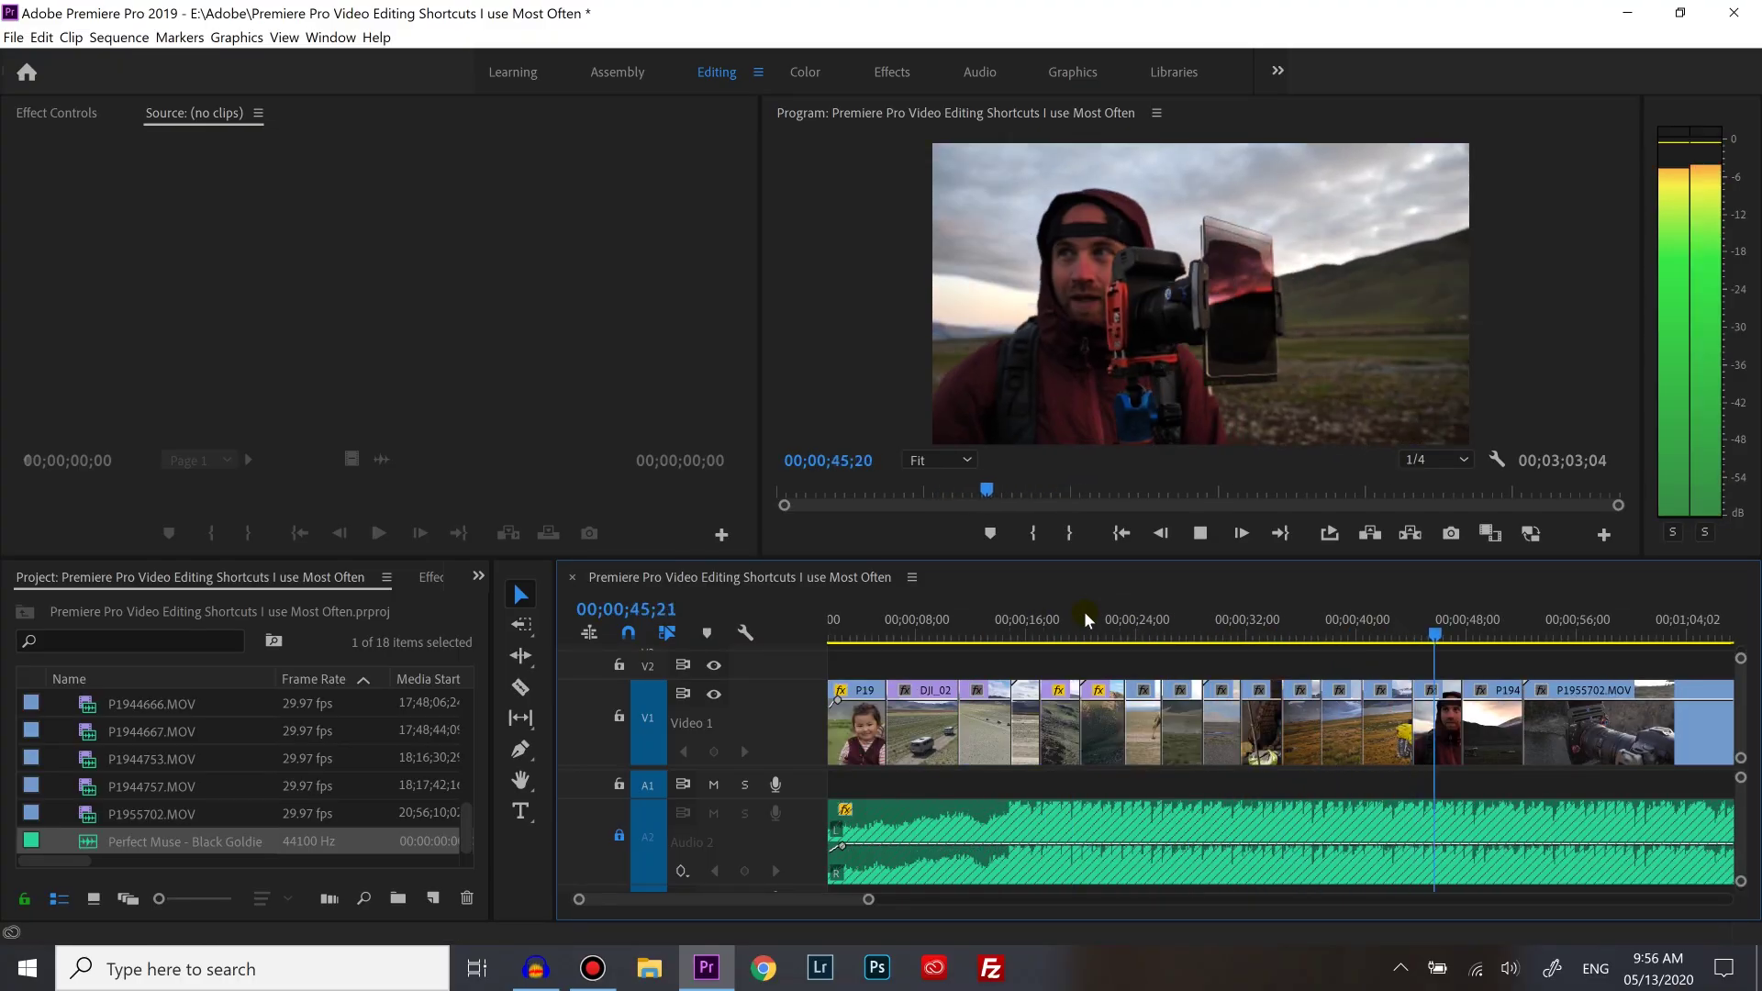
Step: Stop playback and trim the edit point between DJI_0387 and the camel clip
left_click(1617, 835)
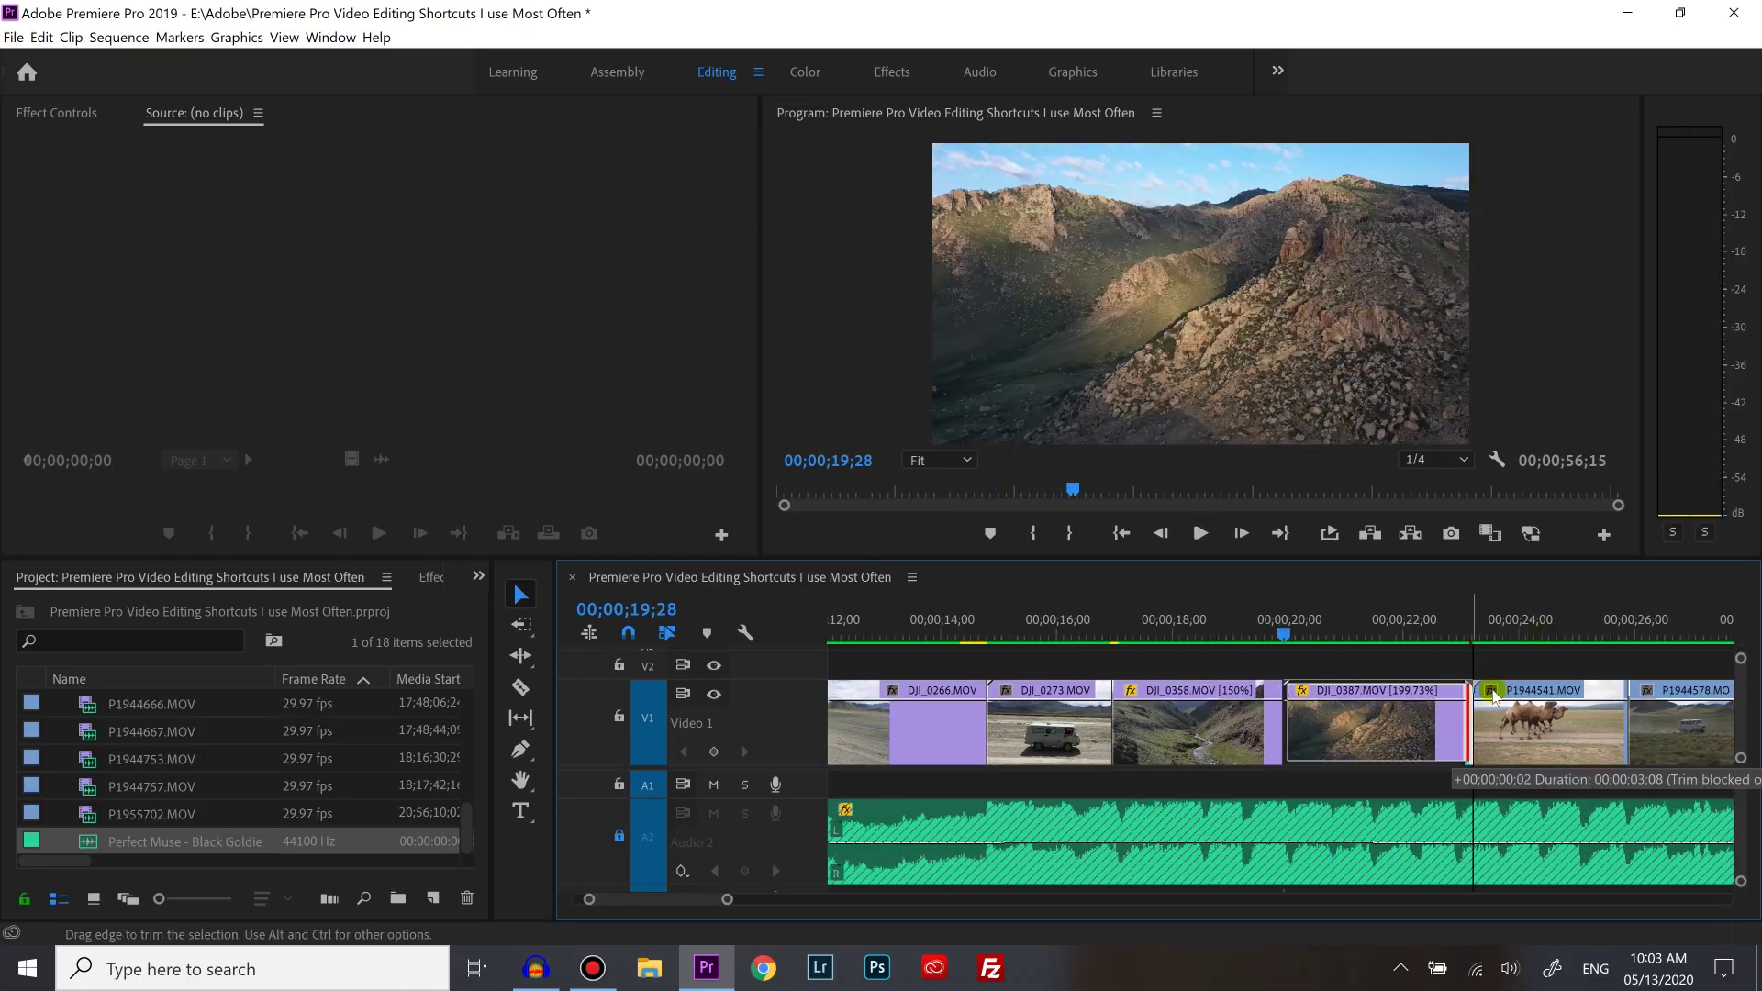
left_click_drag(1537, 725, 1604, 730)
key("f")
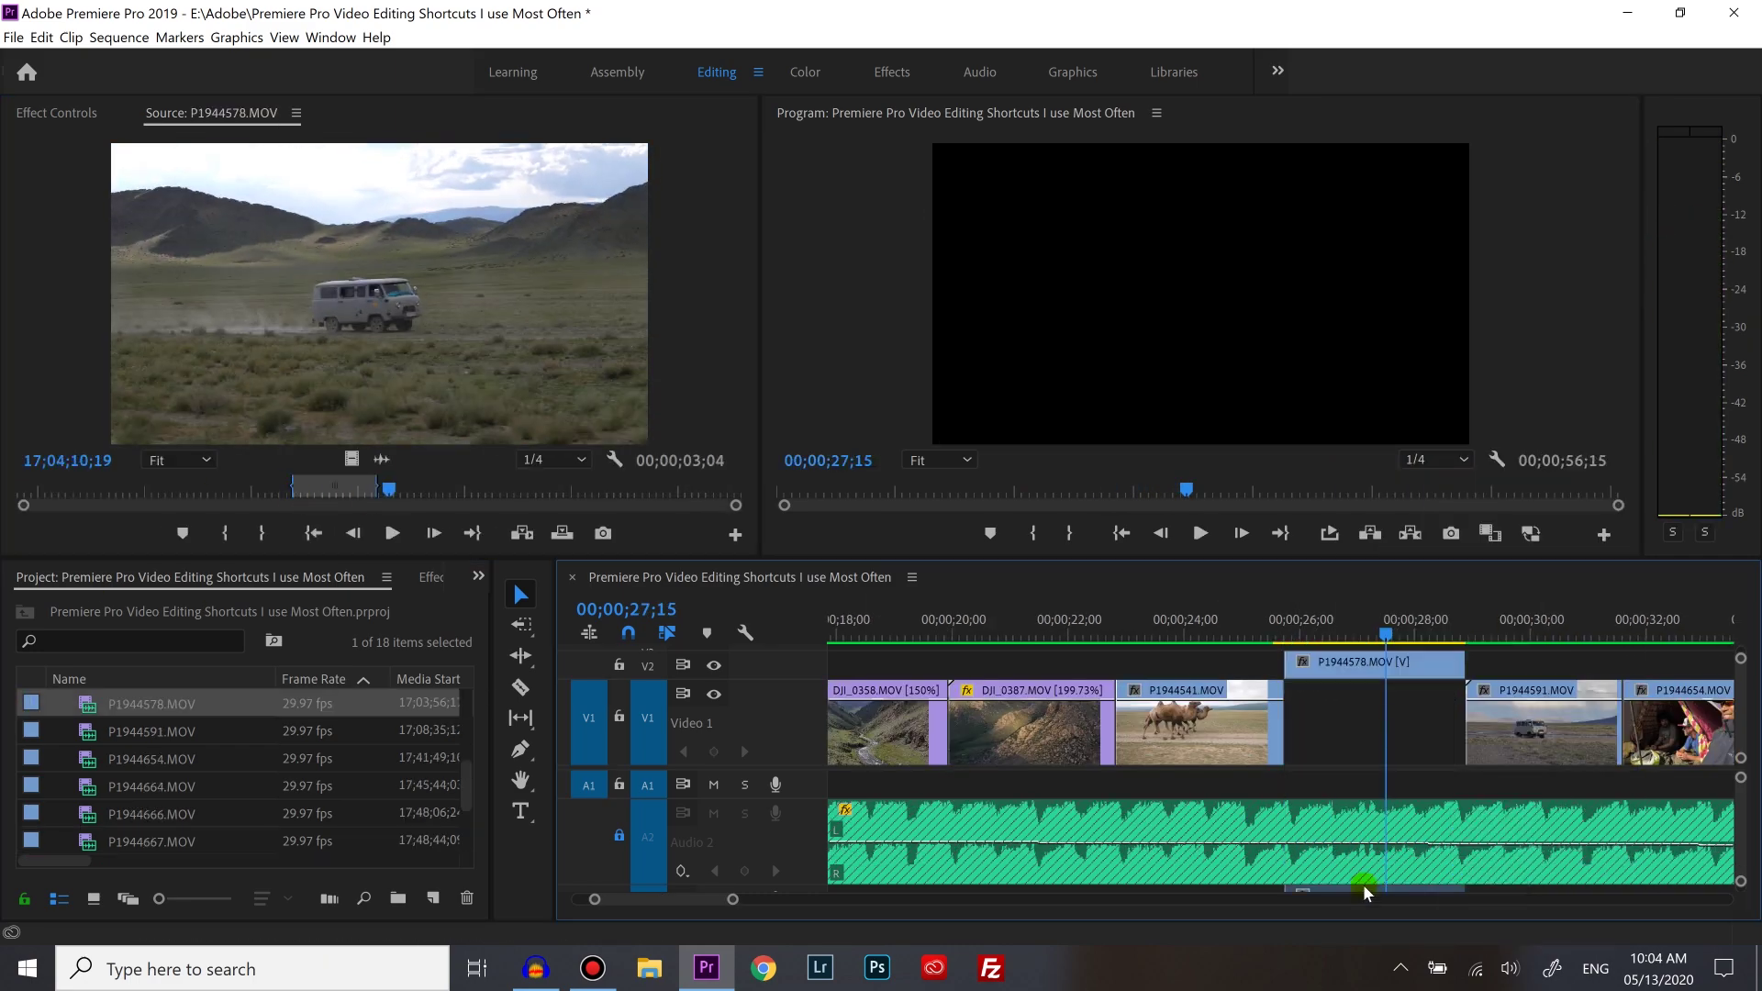
Step: Move P1944578 from V2 down into the V1 gap and play back the sequence
right_click(1184, 725)
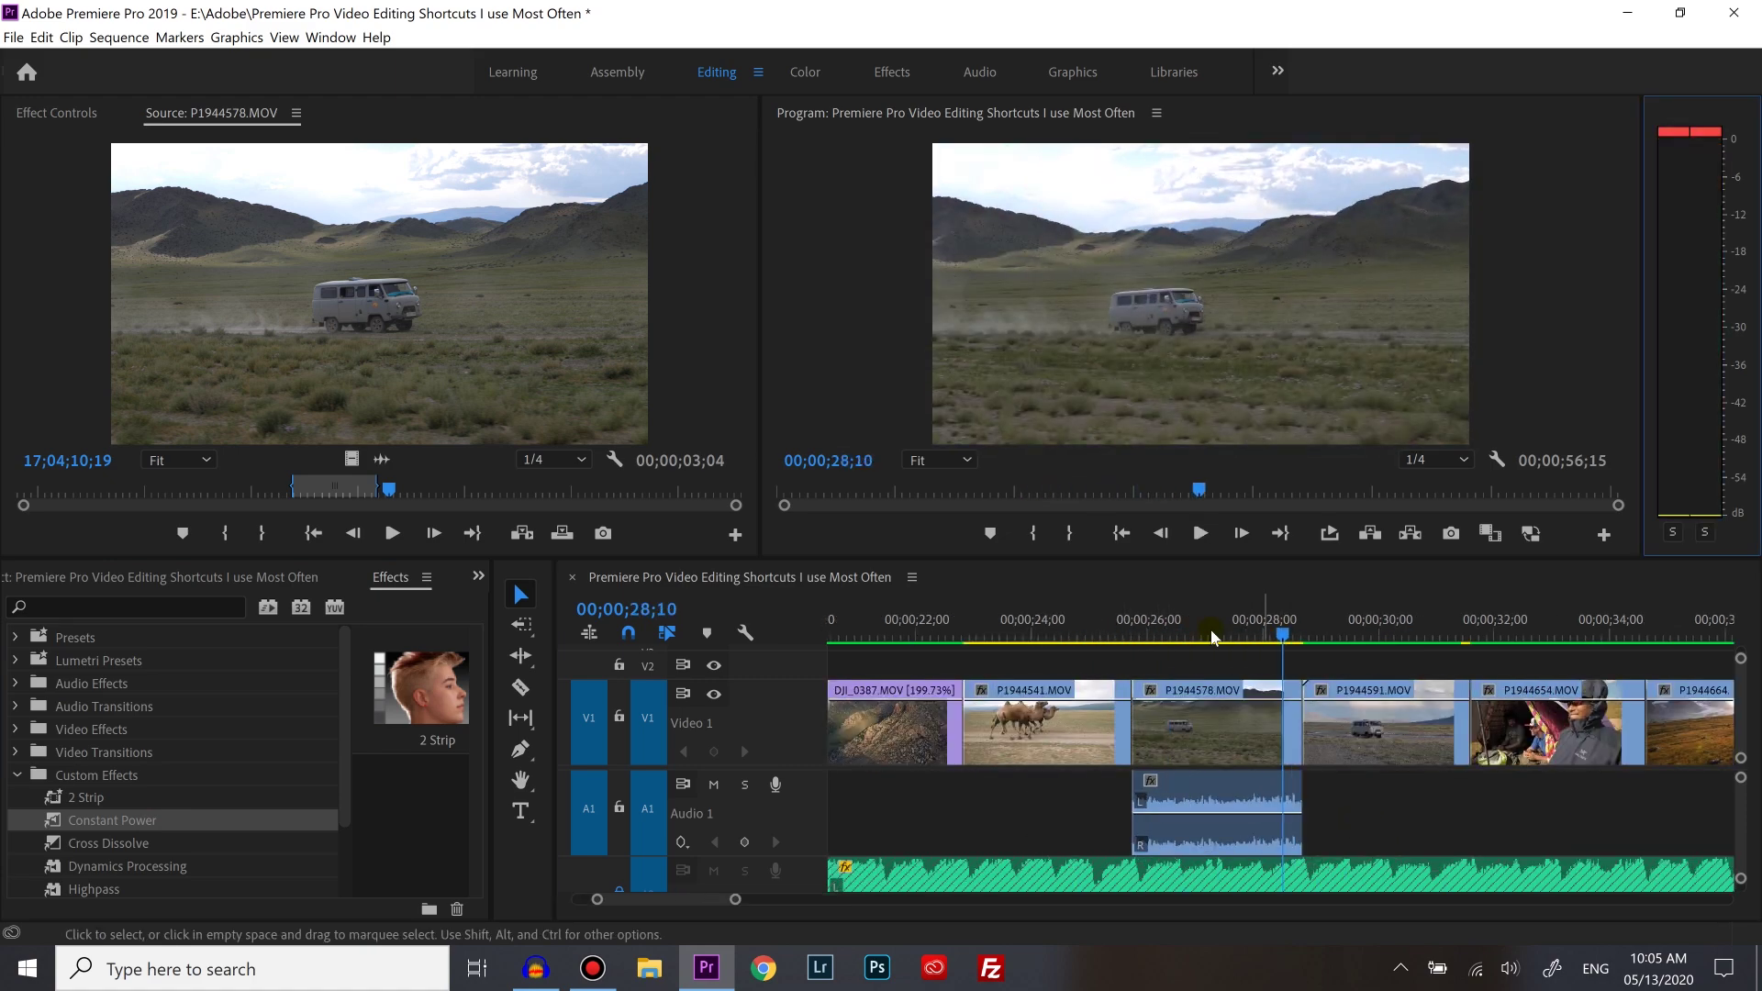
left_click_drag(1260, 750, 1269, 754)
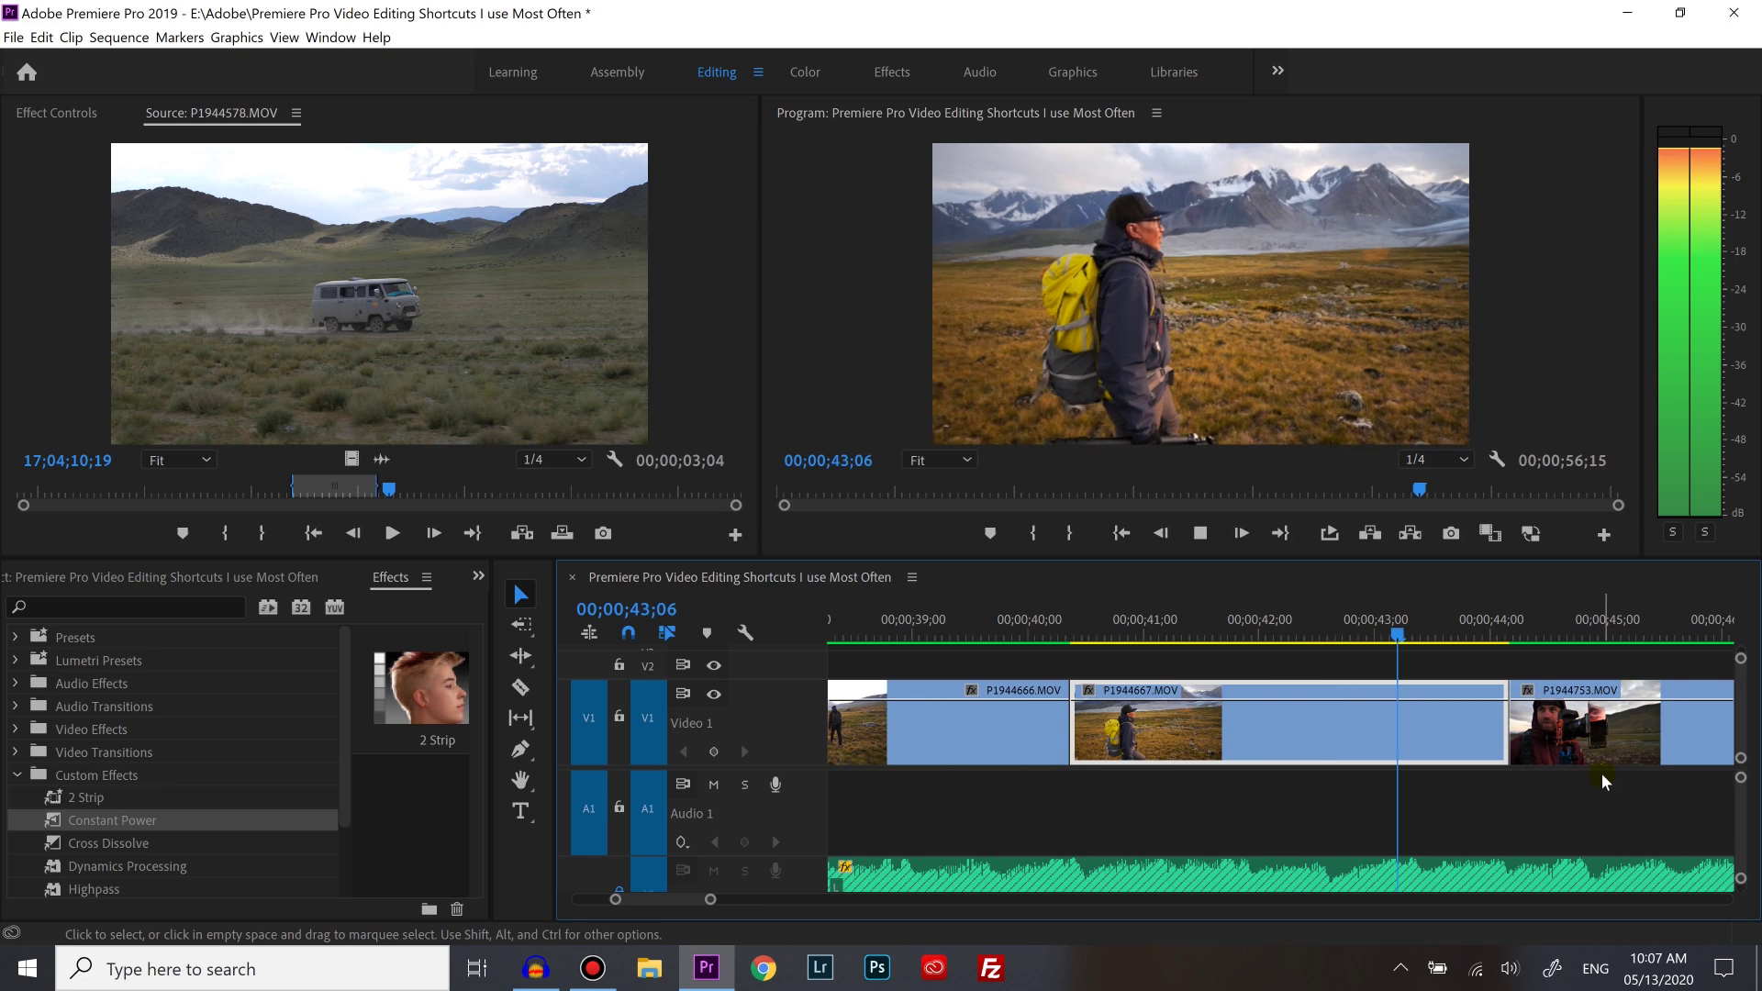
key("space")
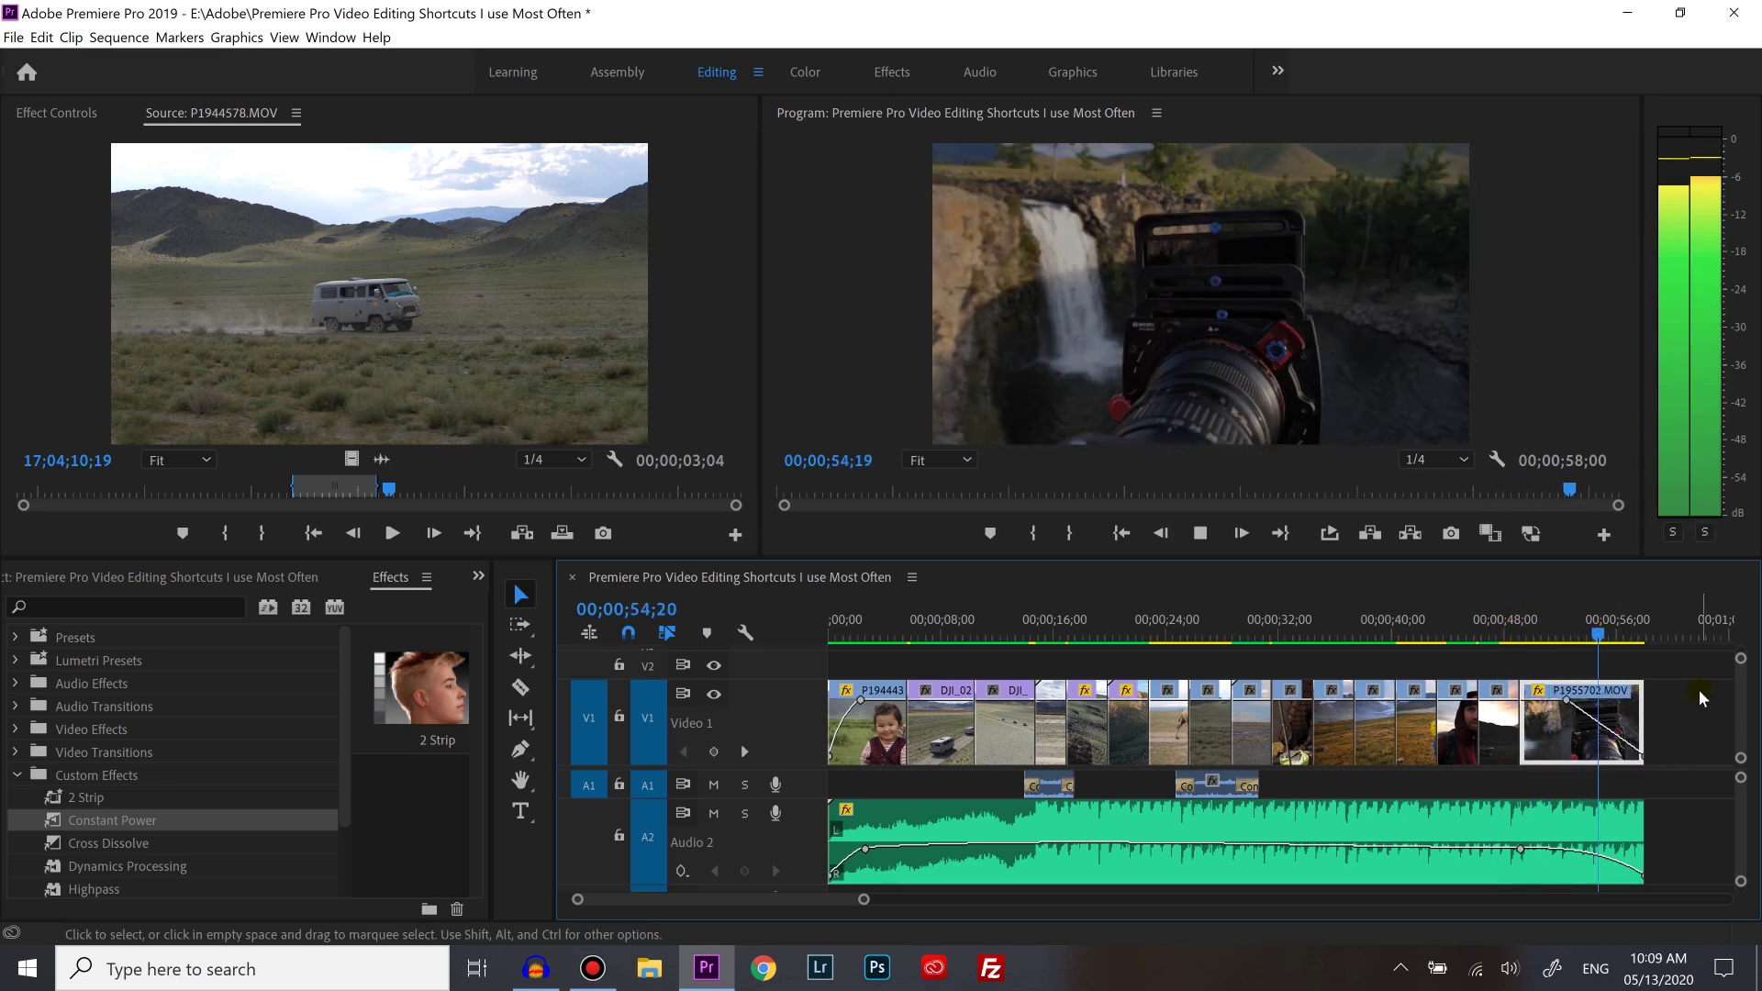
Step: Render effect previews for the work area so the sequence plays smoothly
key("Return")
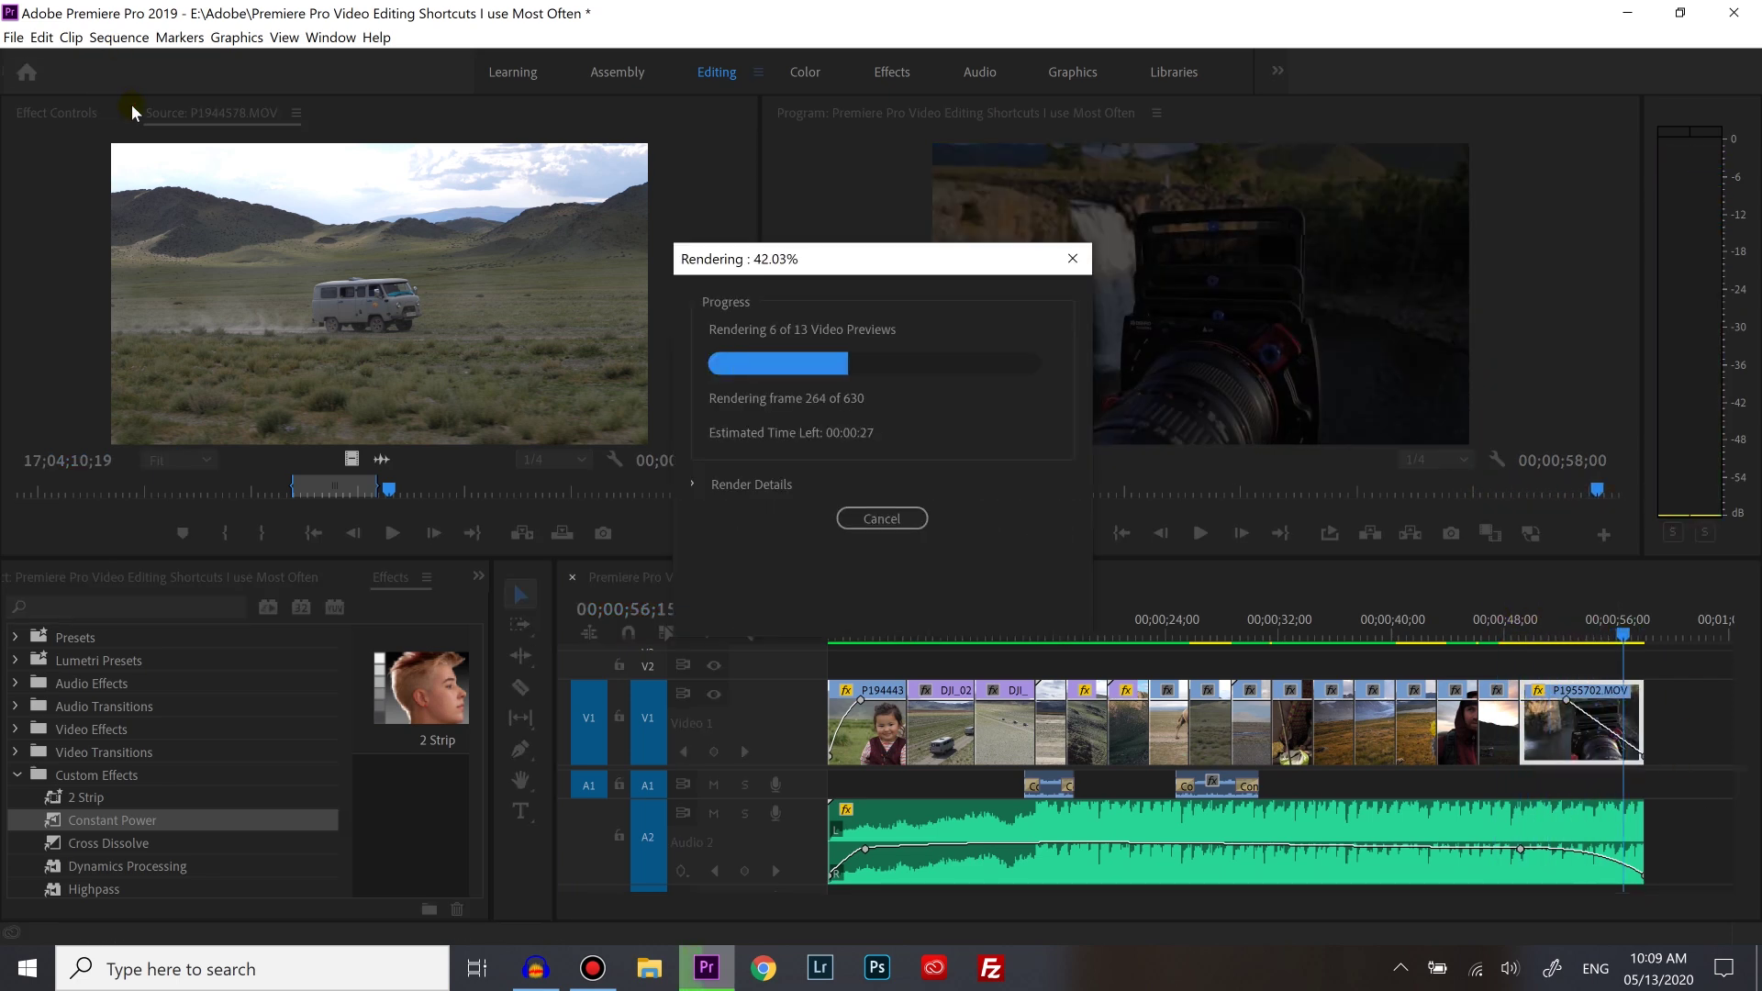